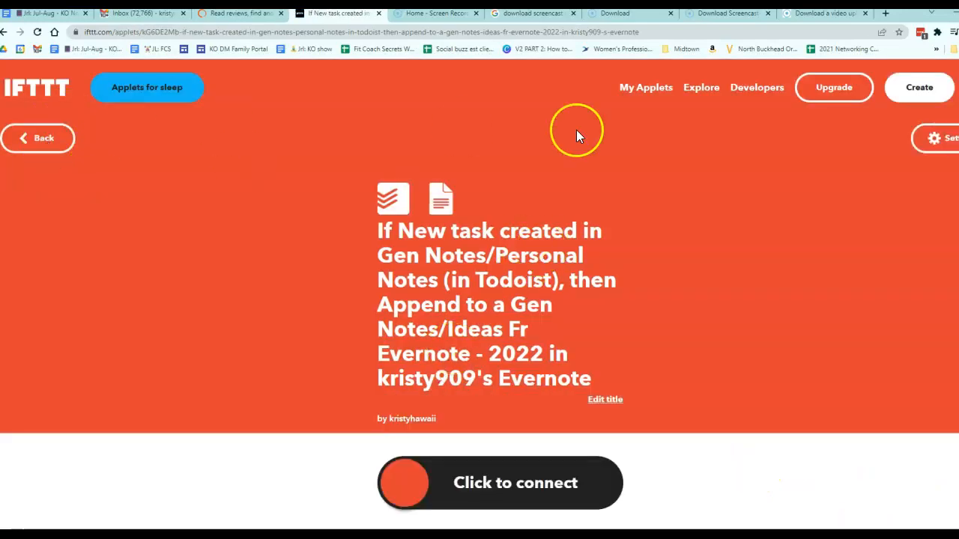
Step: Open My Applets, dismiss the Pro trial offer, and browse the list of applets
left_click(646, 91)
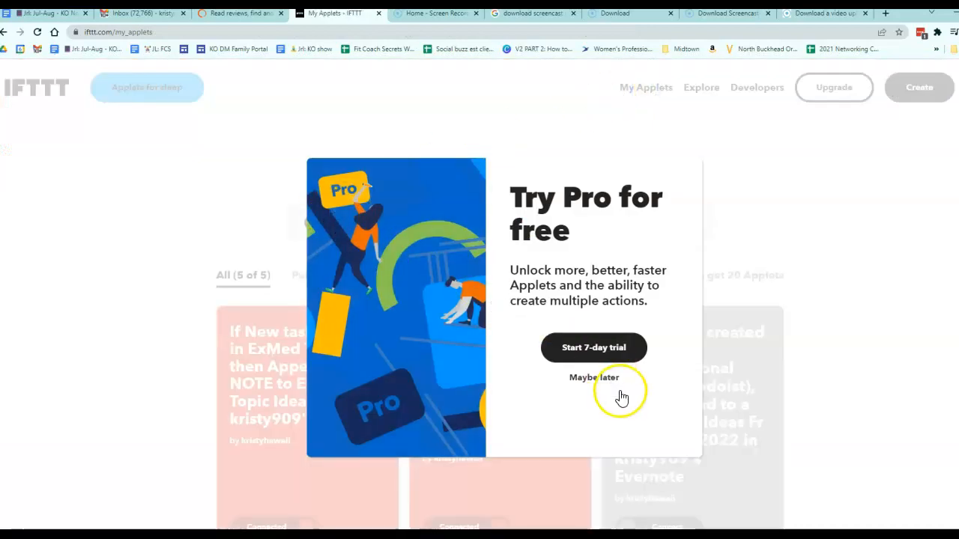
left_click(594, 377)
scroll(457, 327, "down", 3)
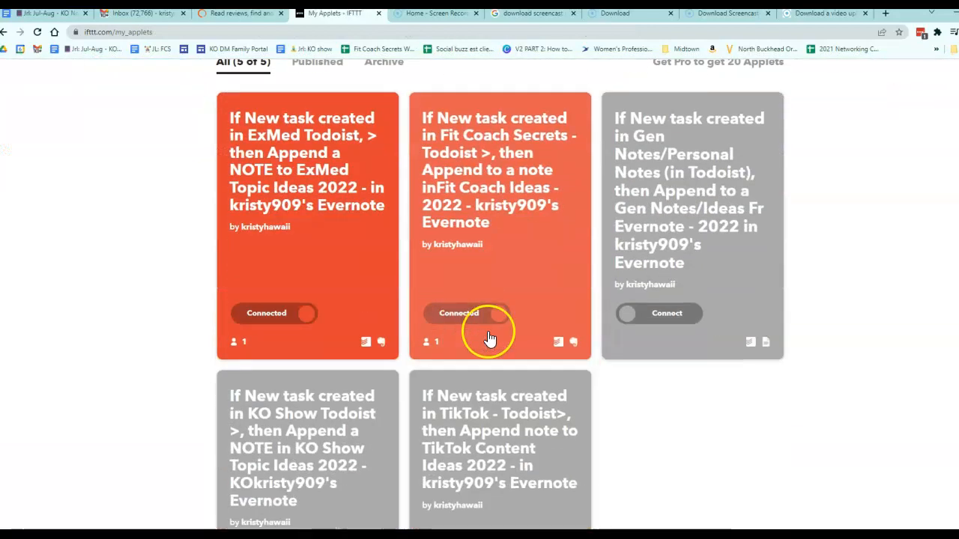
scroll(682, 255, "down", 2)
scroll(701, 254, "up", 2)
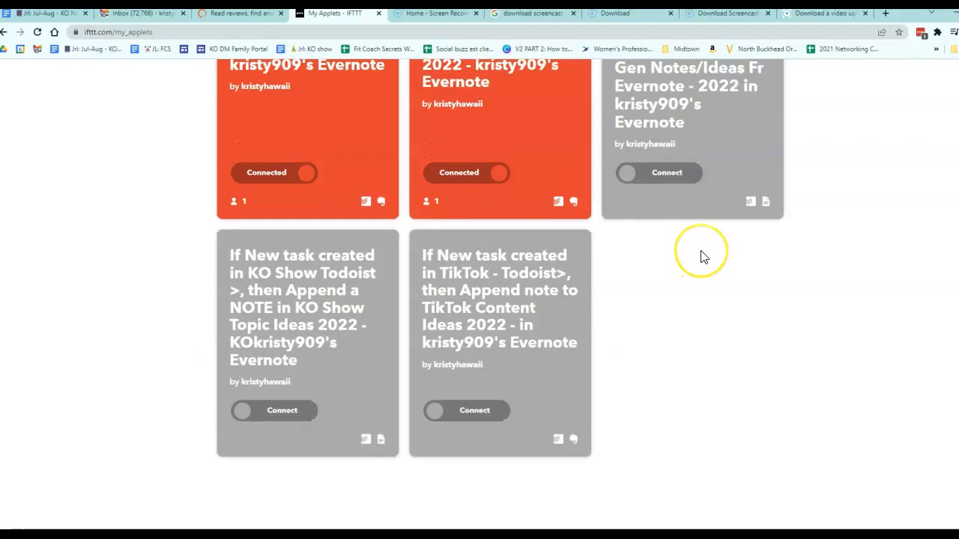
scroll(700, 255, "up", 2)
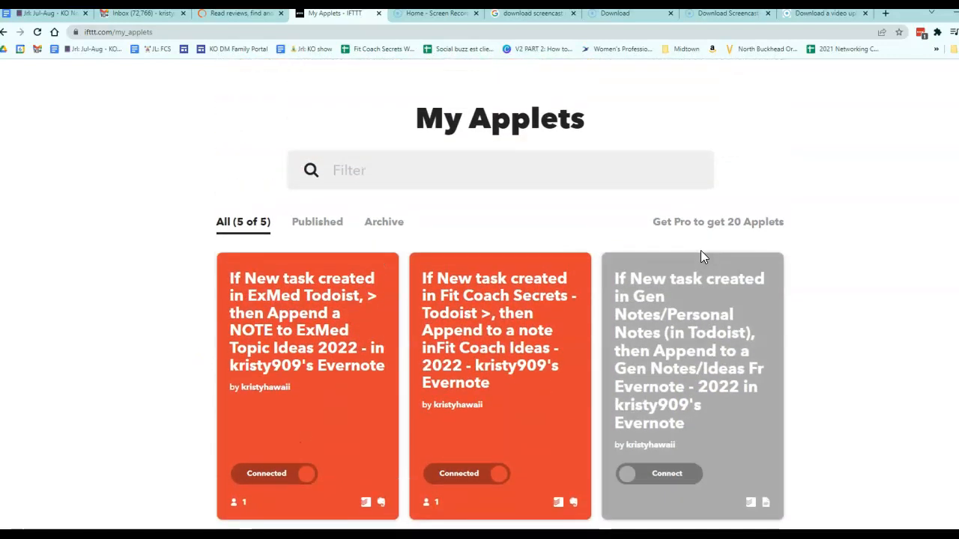
scroll(449, 277, "down", 1)
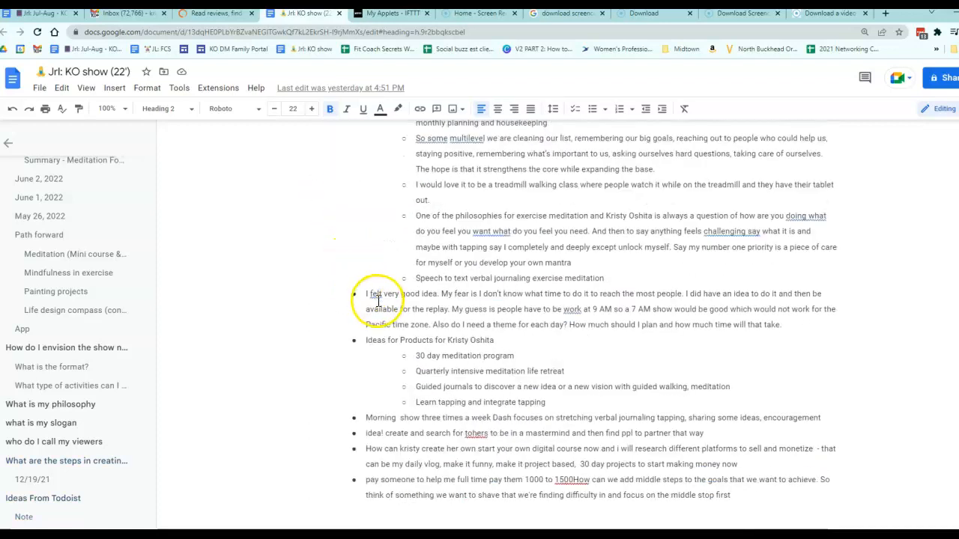
Step: Select the text of the Note section under Ideas From Todoist in the document, then set the cursor below it
left_click(686, 357)
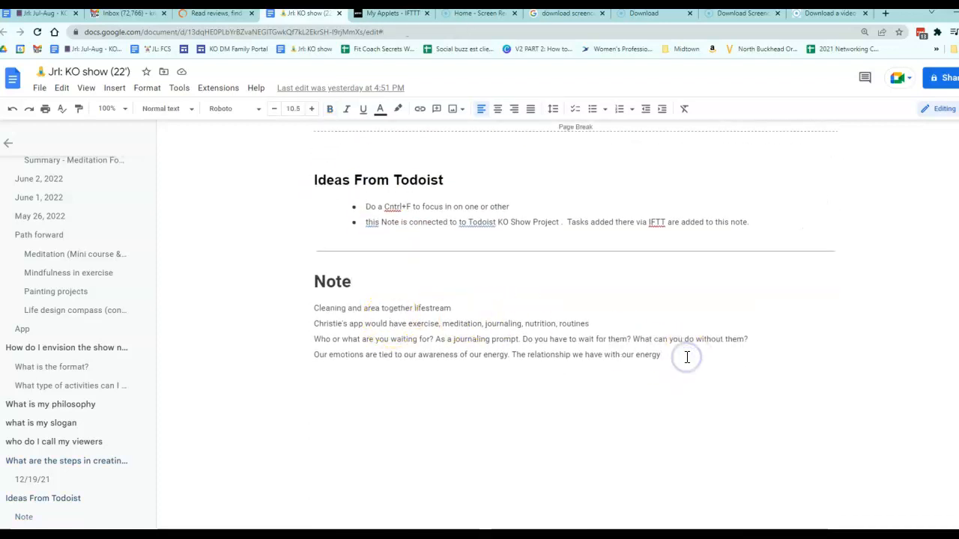
left_click_drag(686, 357, 283, 282)
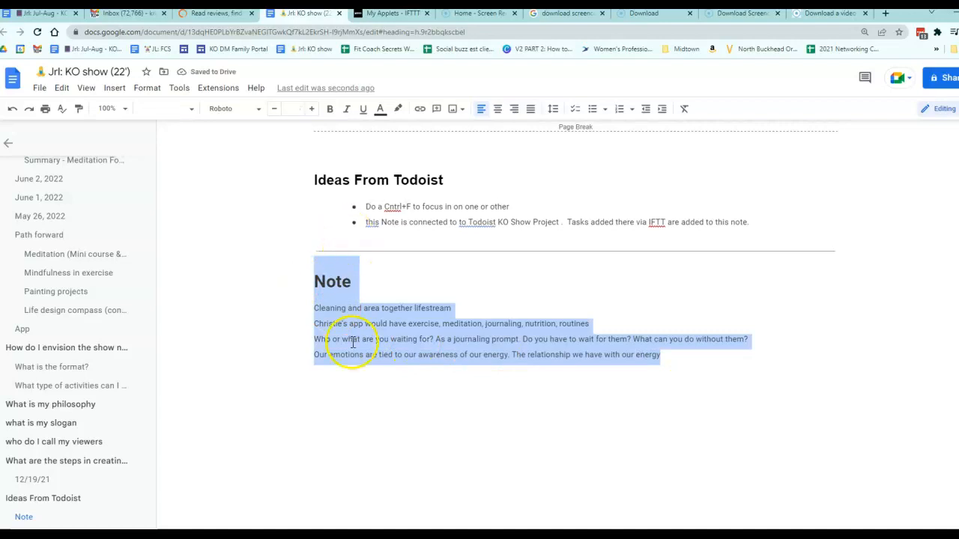
left_click(323, 410)
left_click(325, 392)
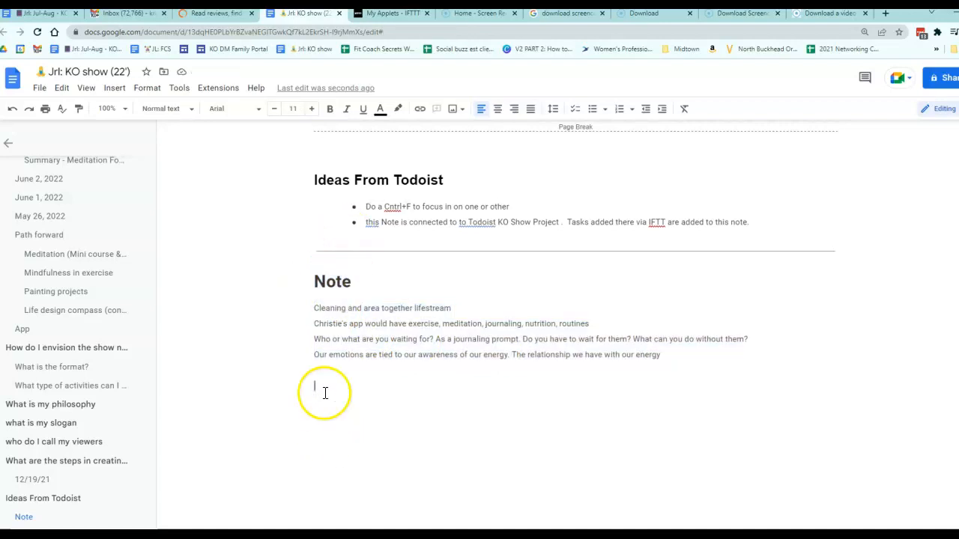
Step: Return to My Applets and open the ExMed Todoist to Evernote applet
left_click(640, 16)
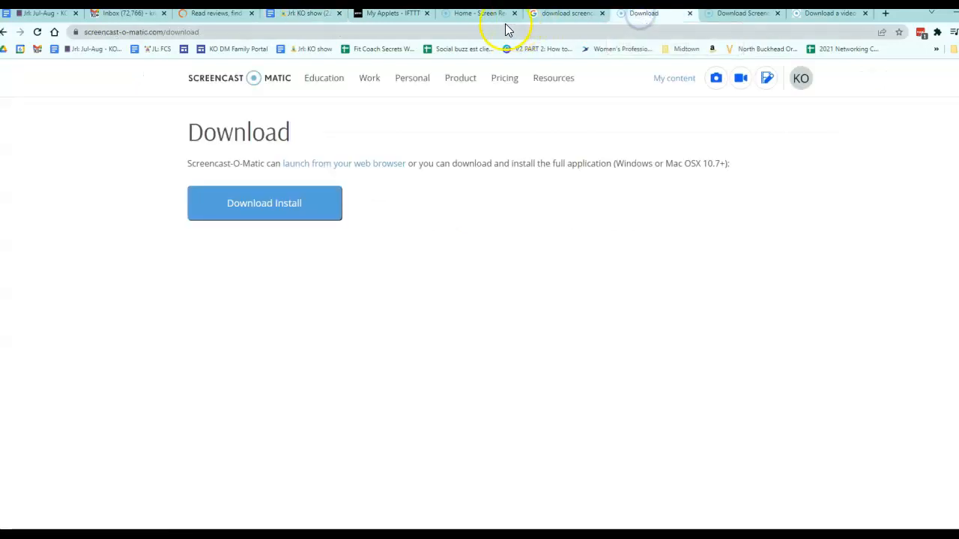
left_click(367, 20)
left_click(311, 15)
left_click(378, 19)
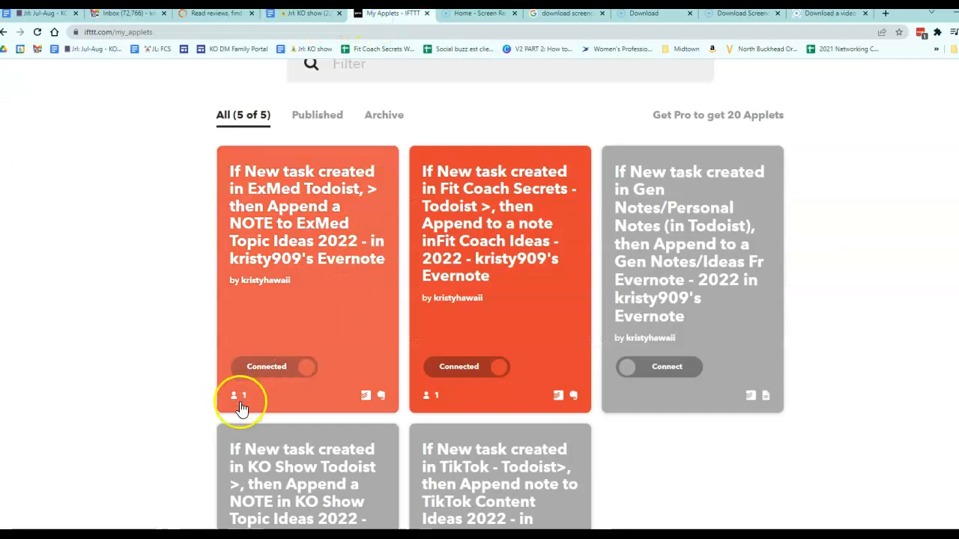
left_click(319, 185)
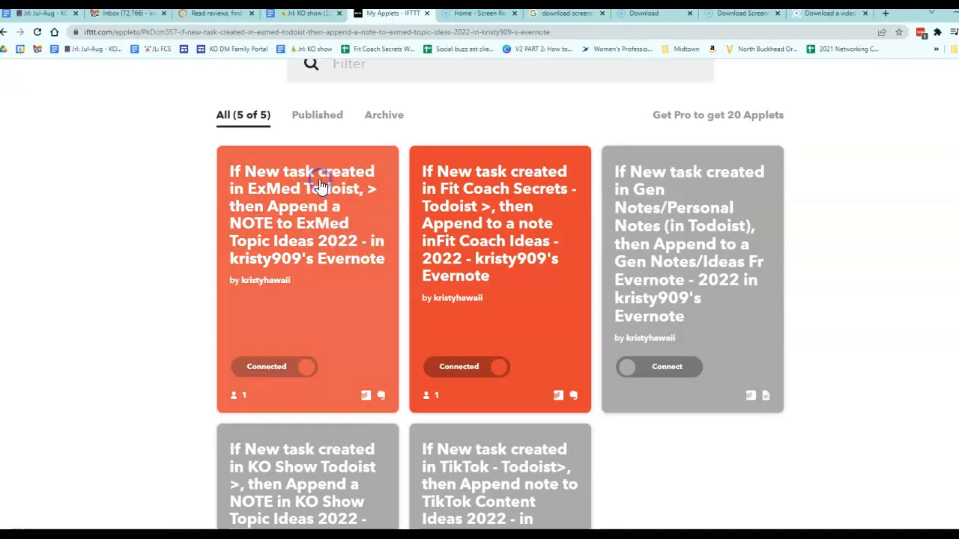
left_click(381, 236)
left_click(775, 314)
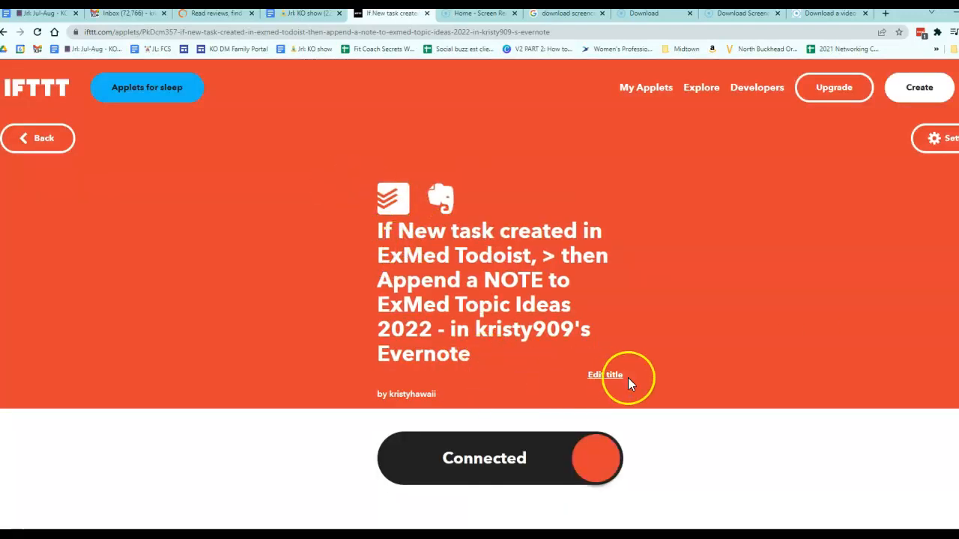
Step: Review the applet's connection details and open its activity log, then return to the applet page
scroll(621, 378, "down", 2)
scroll(620, 368, "up", 2)
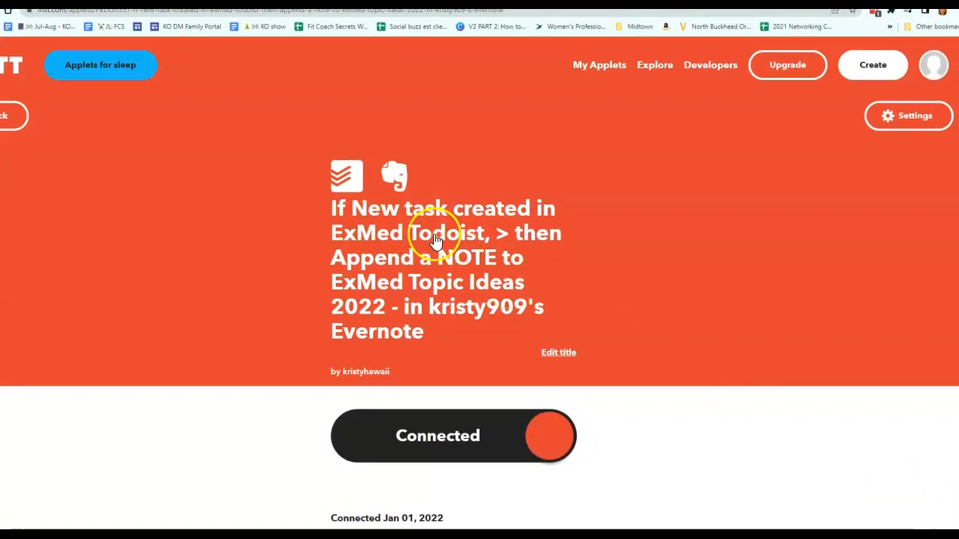
scroll(437, 247, "down", 2)
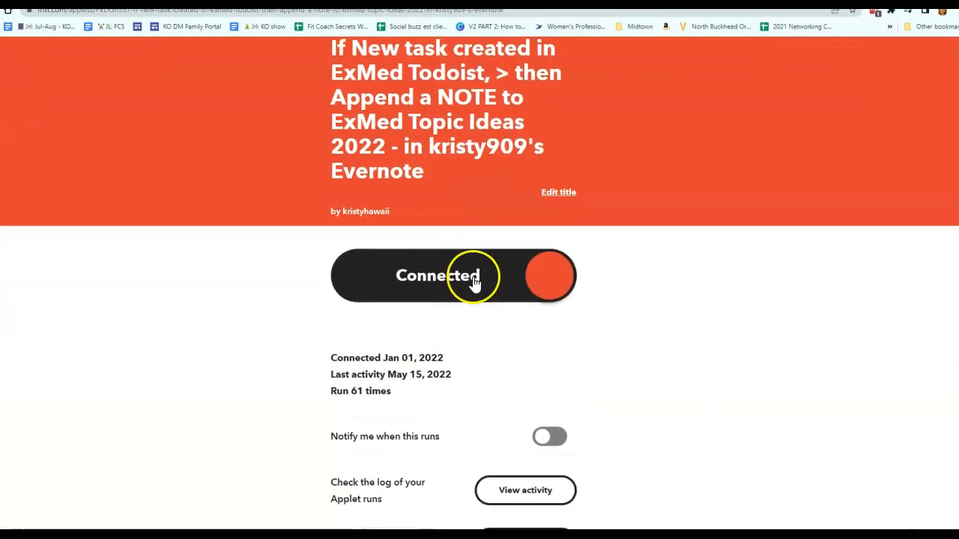
scroll(472, 281, "down", 2)
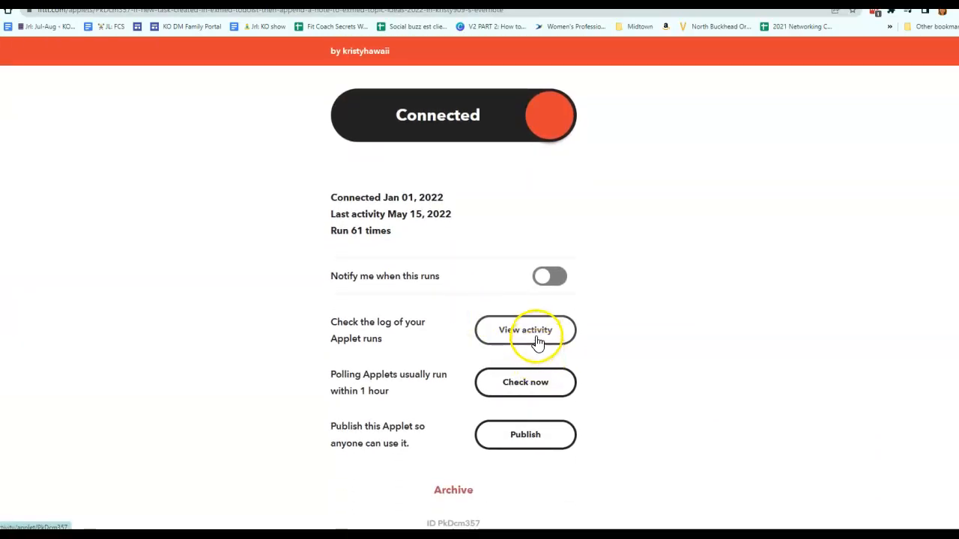
left_click(536, 340)
left_click(514, 324)
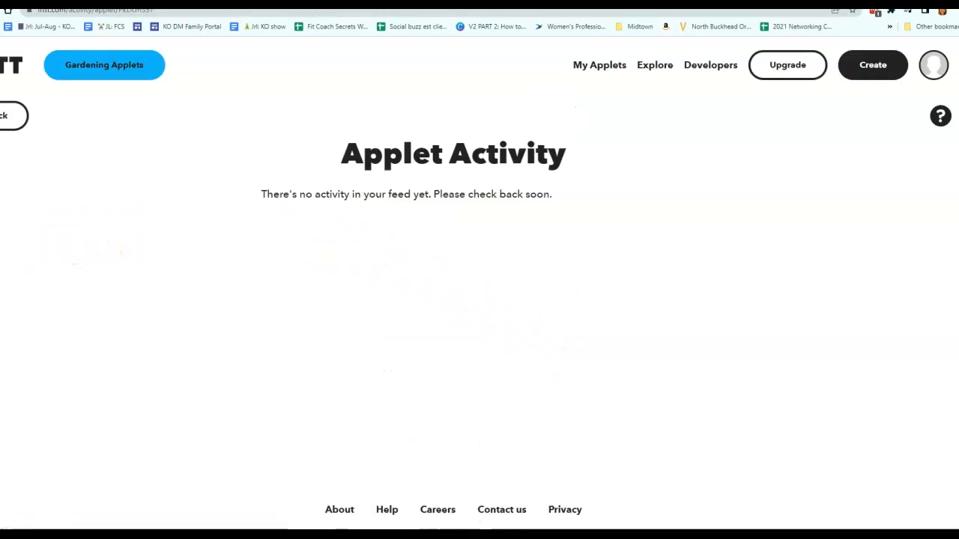
key("alt+Left")
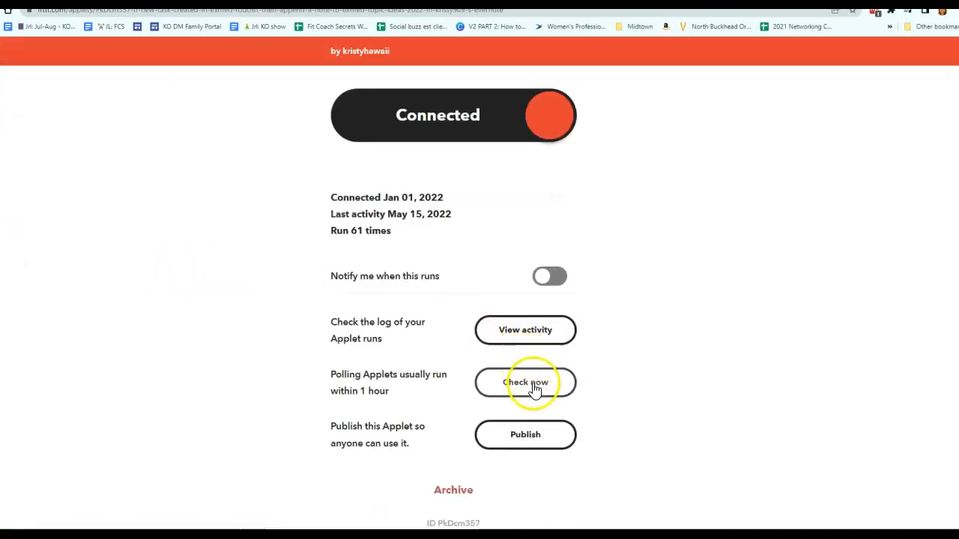
Step: Run Check now on the applet to poll Todoist for new tasks immediately
left_click(531, 436)
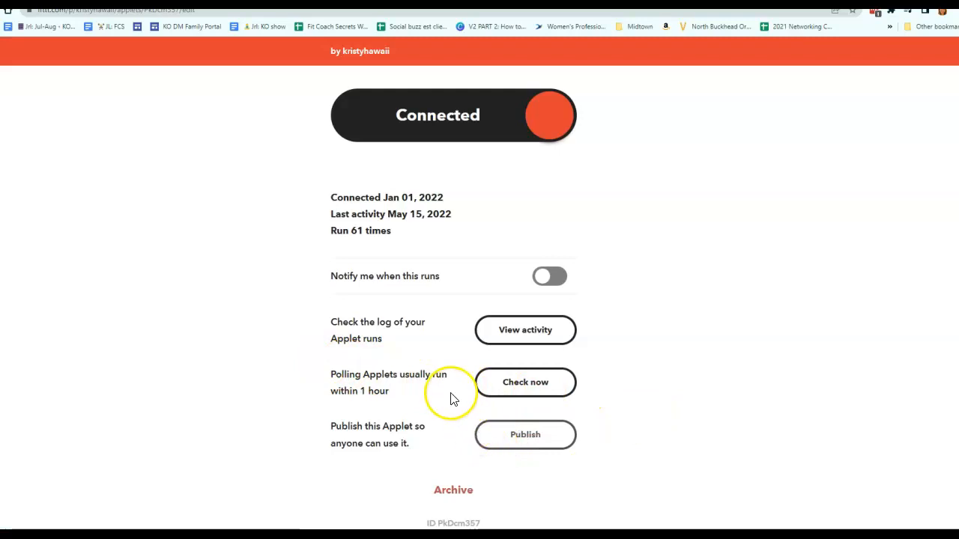
left_click(509, 388)
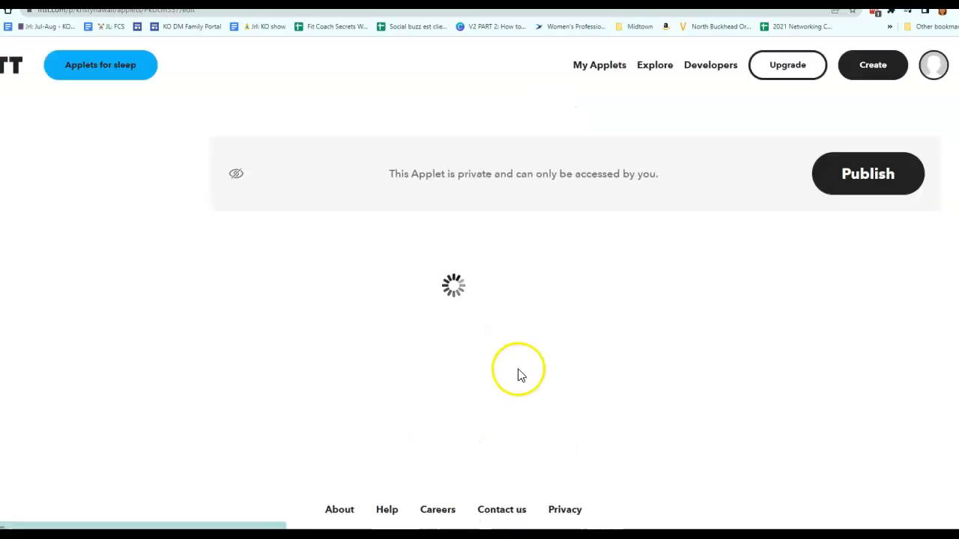
scroll(517, 367, "down", 4)
scroll(495, 346, "down", 1)
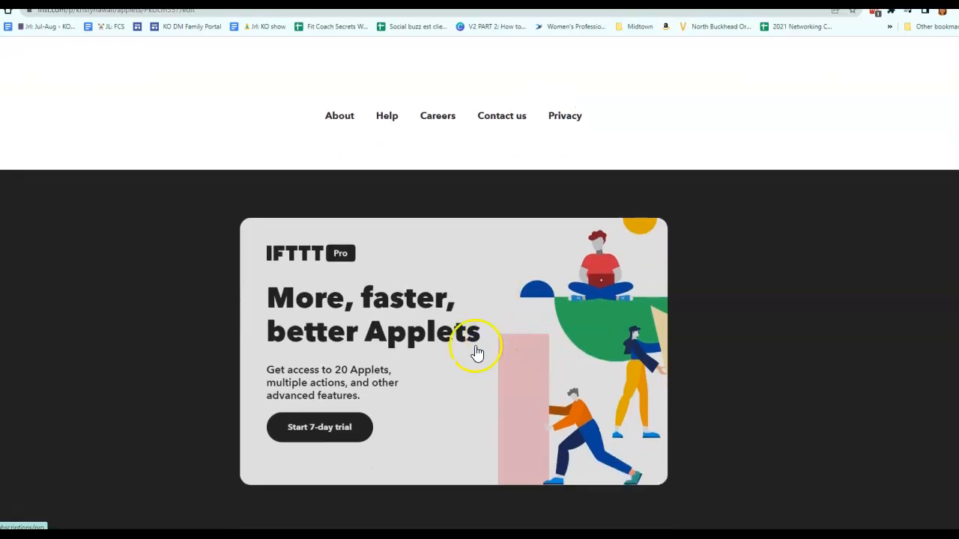
scroll(475, 353, "up", 5)
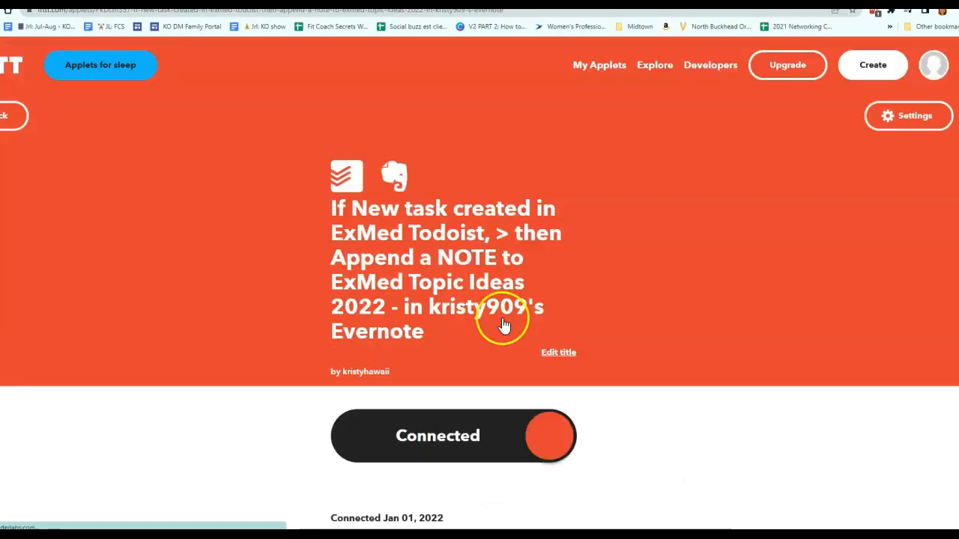
scroll(907, 202, "down", 1)
scroll(664, 300, "down", 2)
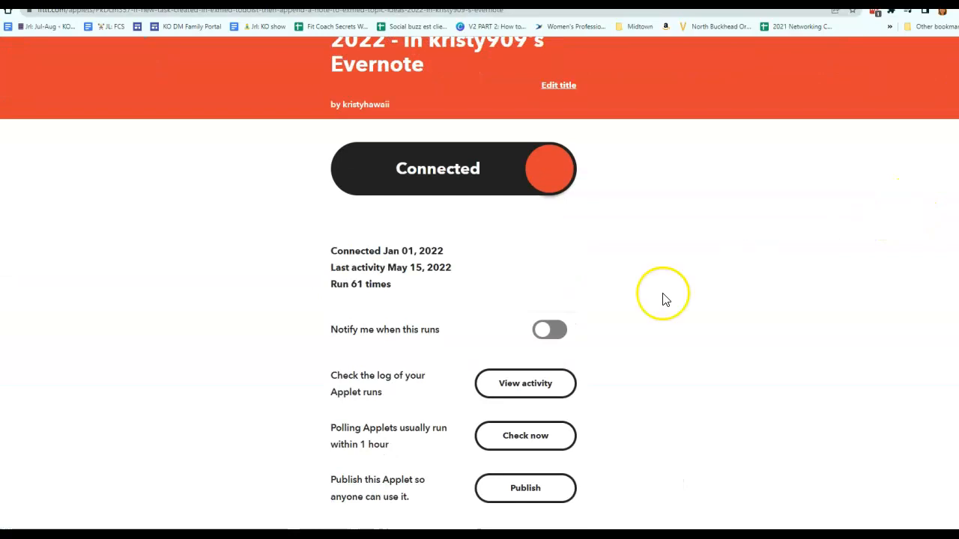
scroll(620, 289, "up", 1)
scroll(868, 213, "up", 2)
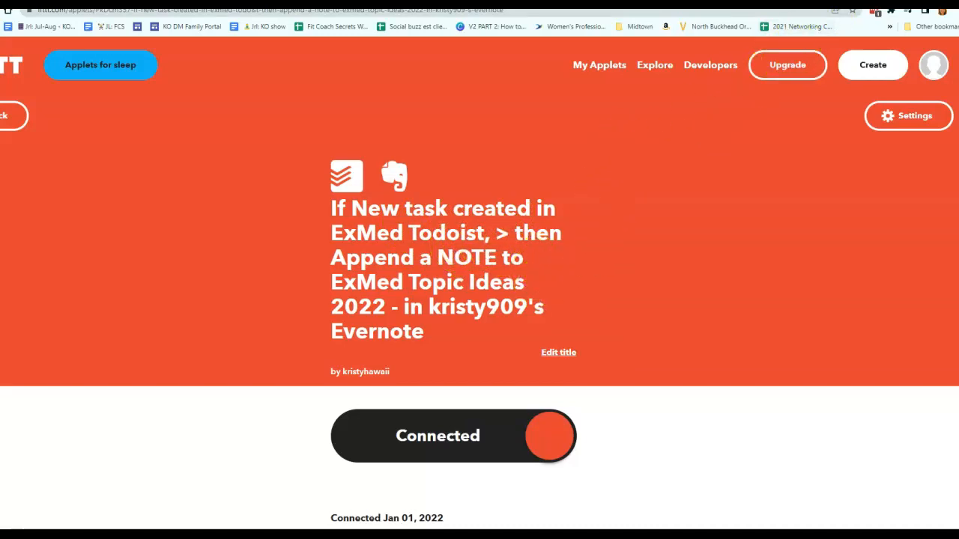
Step: Open Todoist in a new tab and log in with the user's Google account
key("ctrl+t")
type("todoist.com")
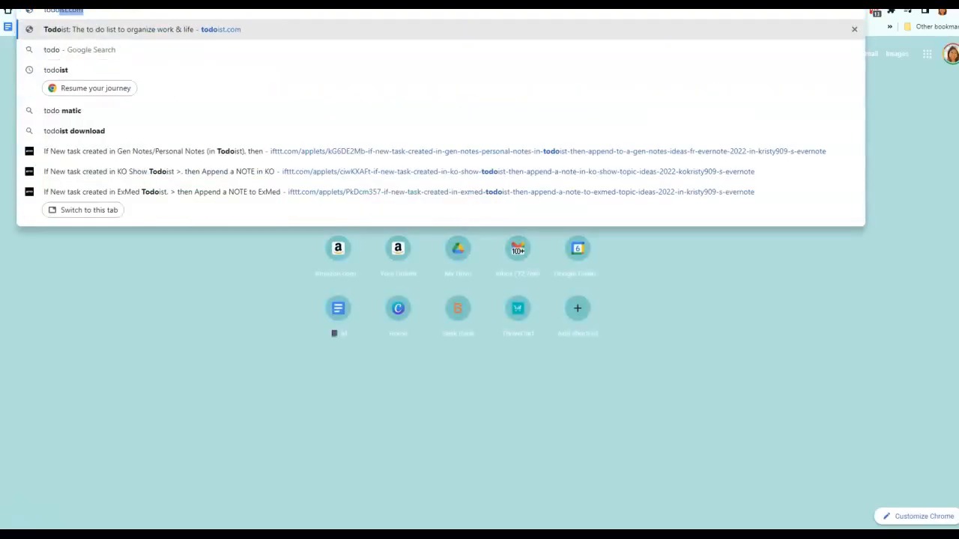
key("Return")
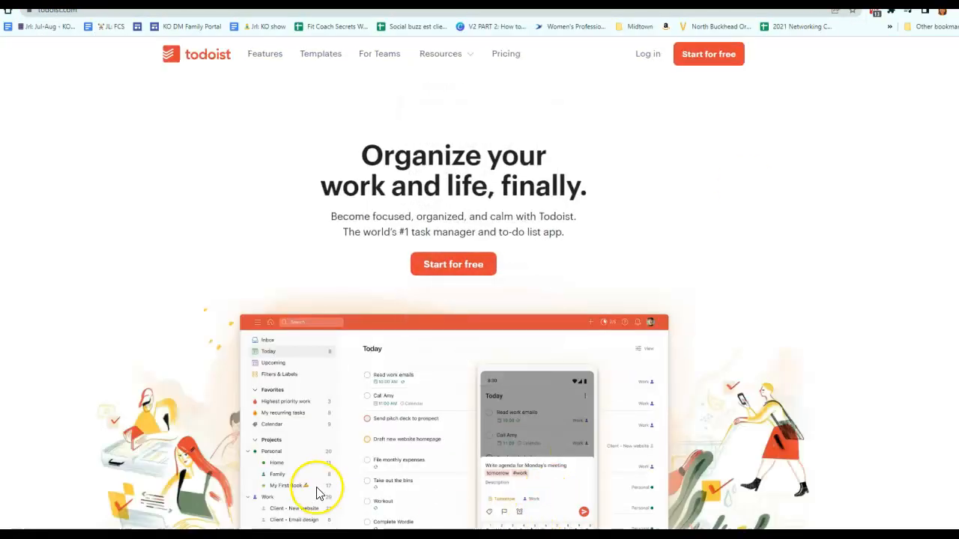
left_click(641, 53)
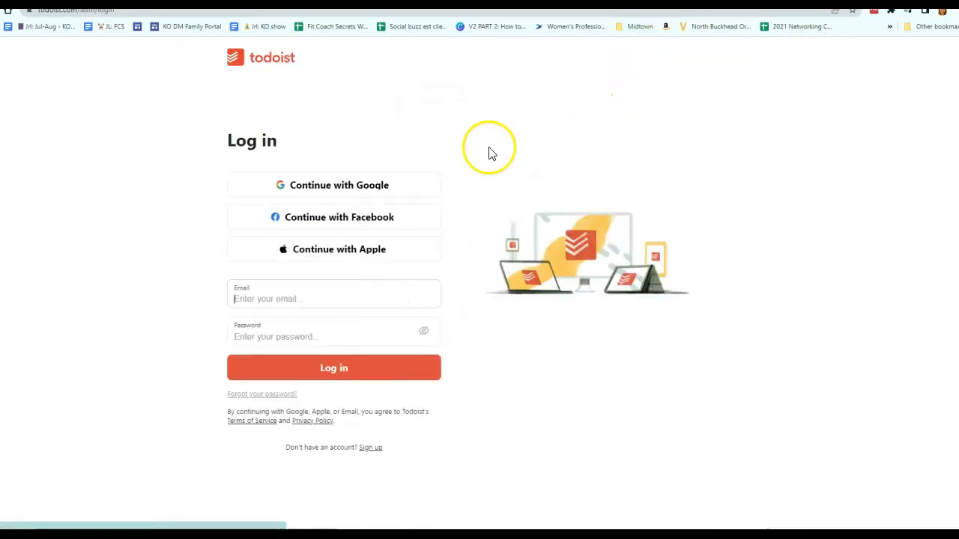
left_click(324, 187)
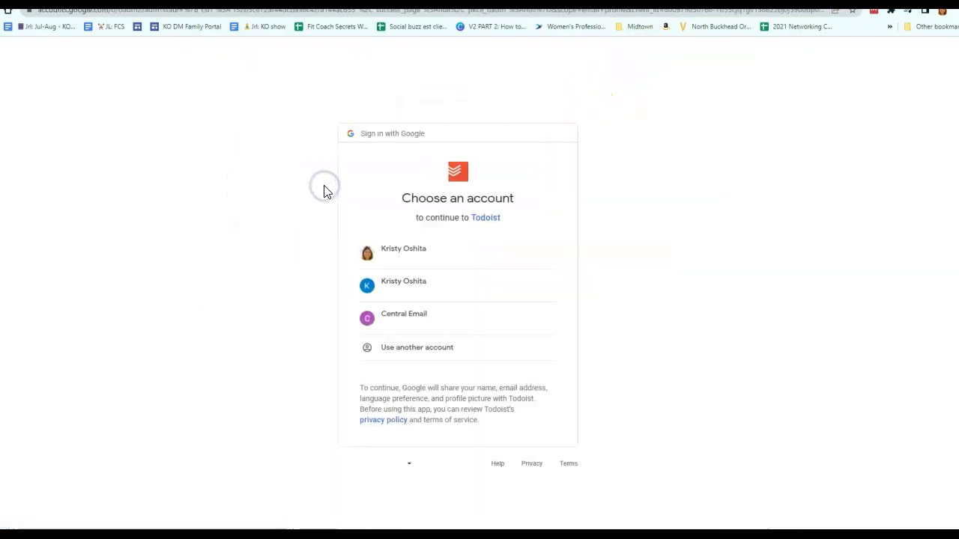
left_click(443, 248)
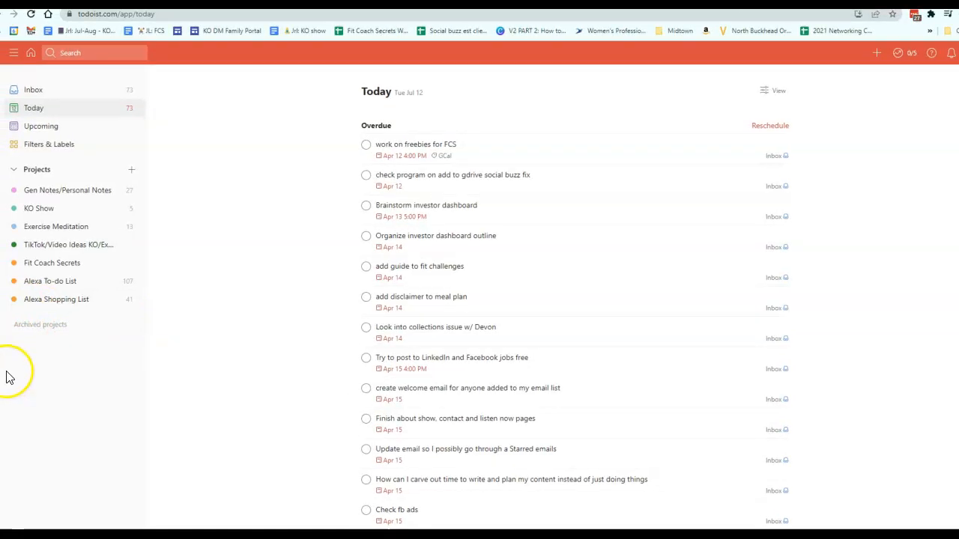
Step: Return to the ExMed applet, open its settings and review the New task created trigger fields
mouse_move(422, 159)
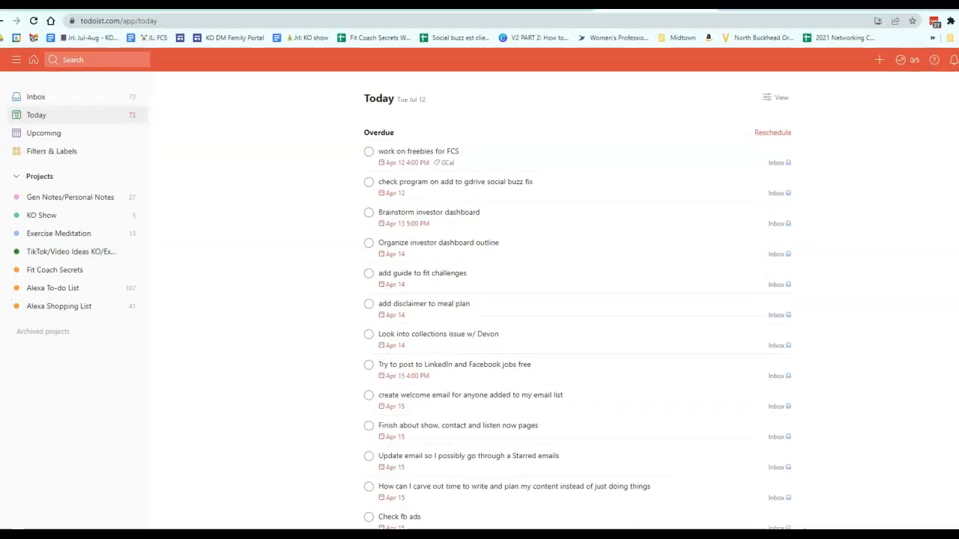
left_click(546, 22)
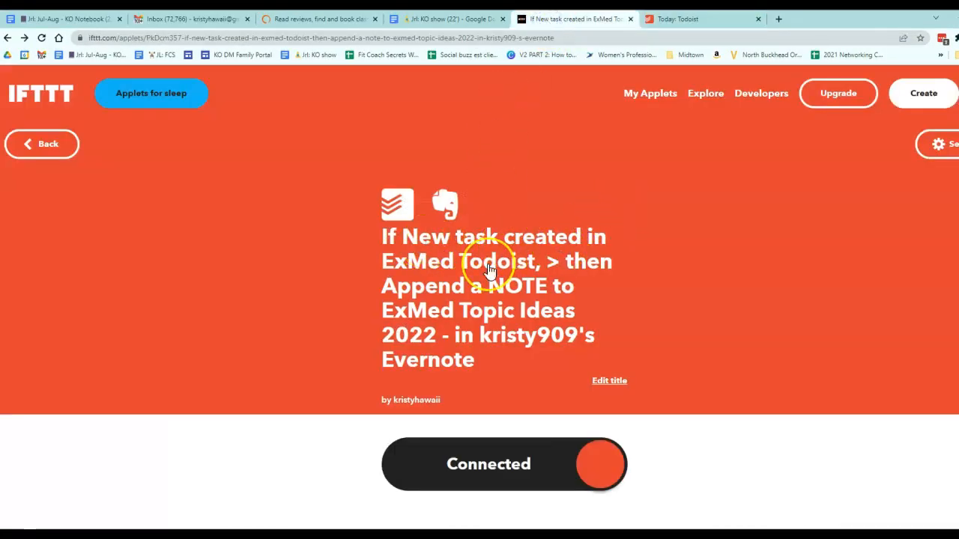
left_click(665, 20)
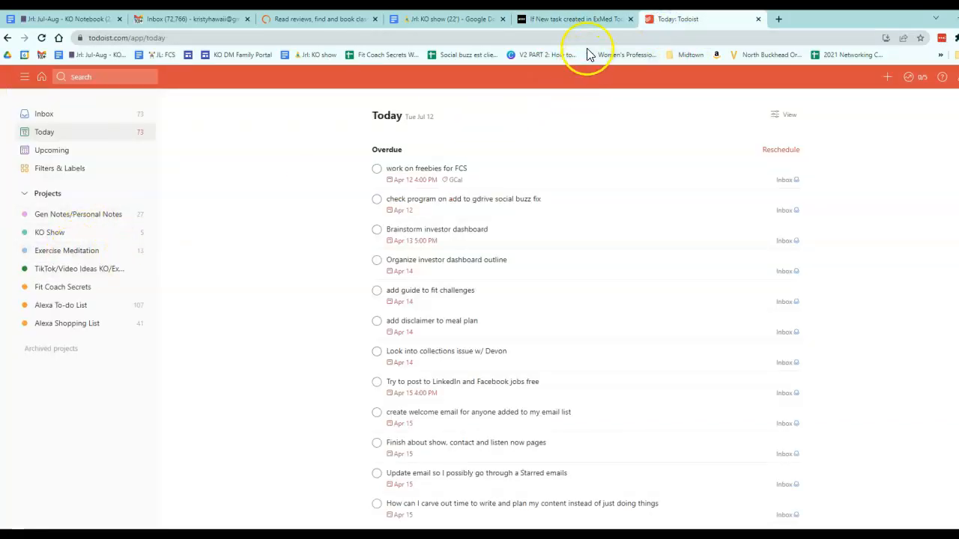
left_click(578, 20)
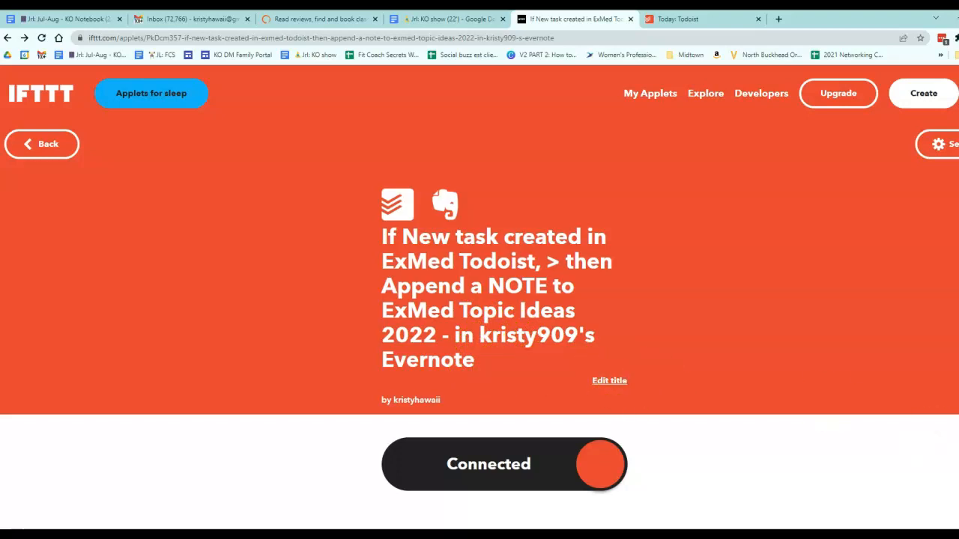
left_click(909, 130)
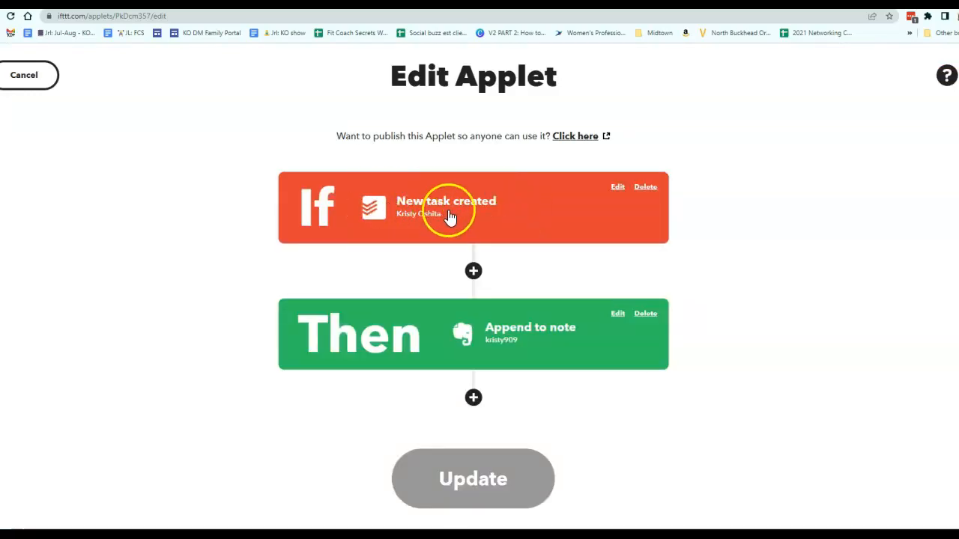
left_click(475, 213)
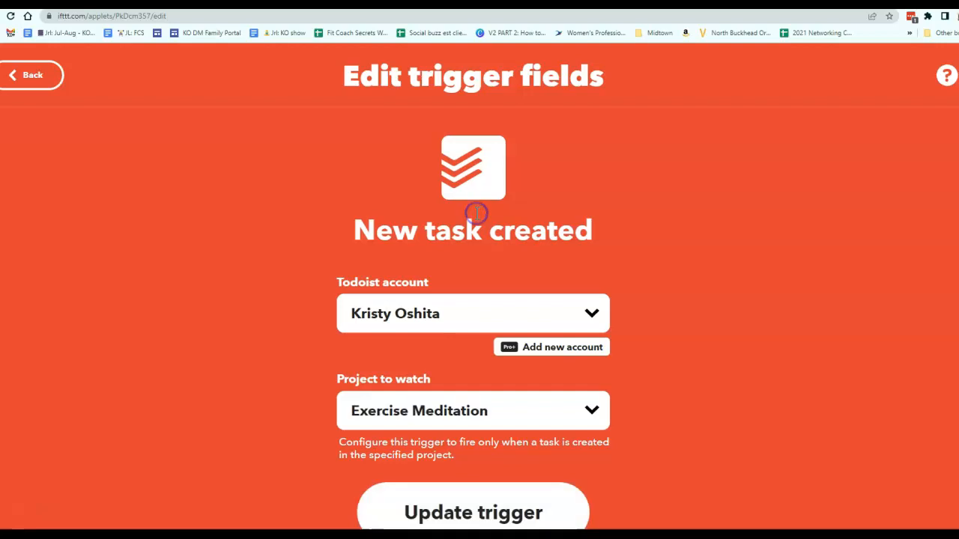
scroll(458, 419, "down", 1)
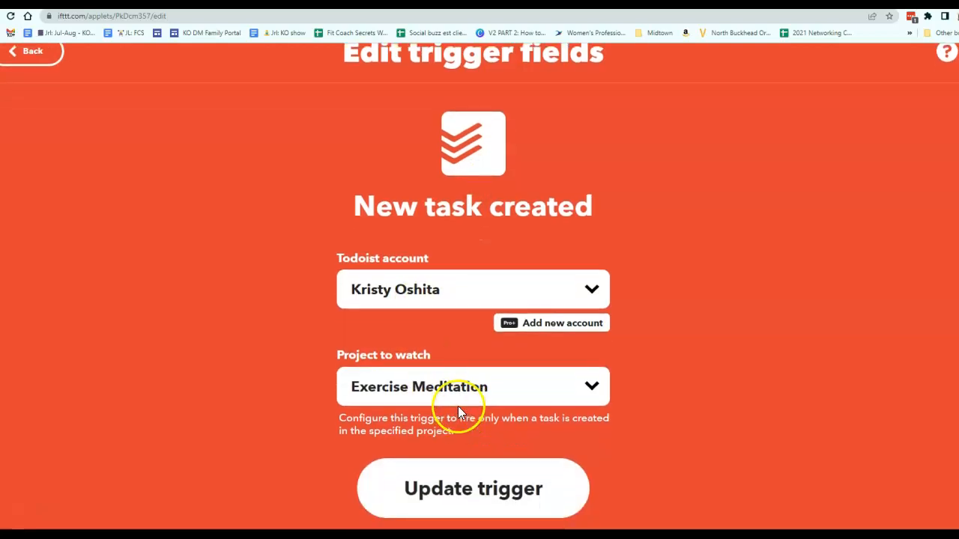
scroll(576, 361, "up", 1)
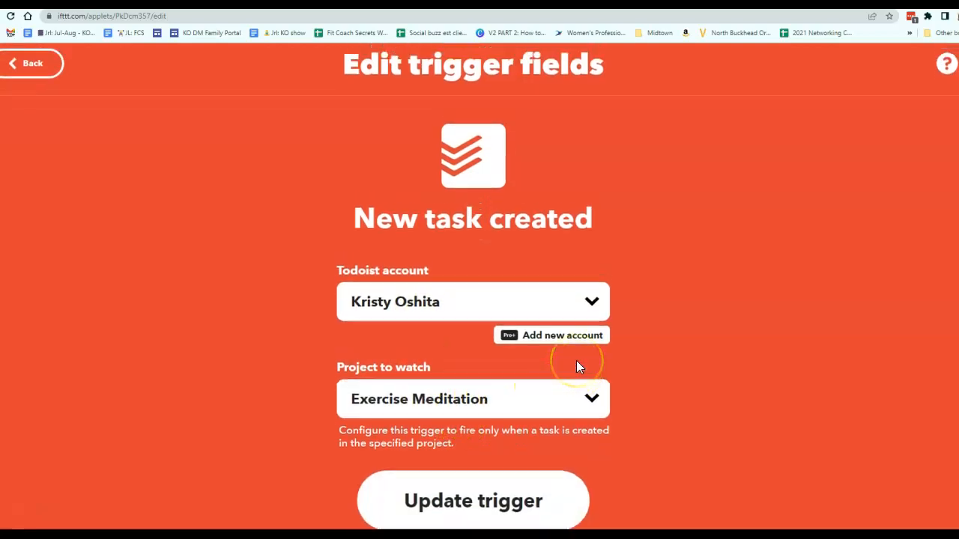
Step: Set the trigger's project to watch to KO Show and update the trigger
left_click(622, 3)
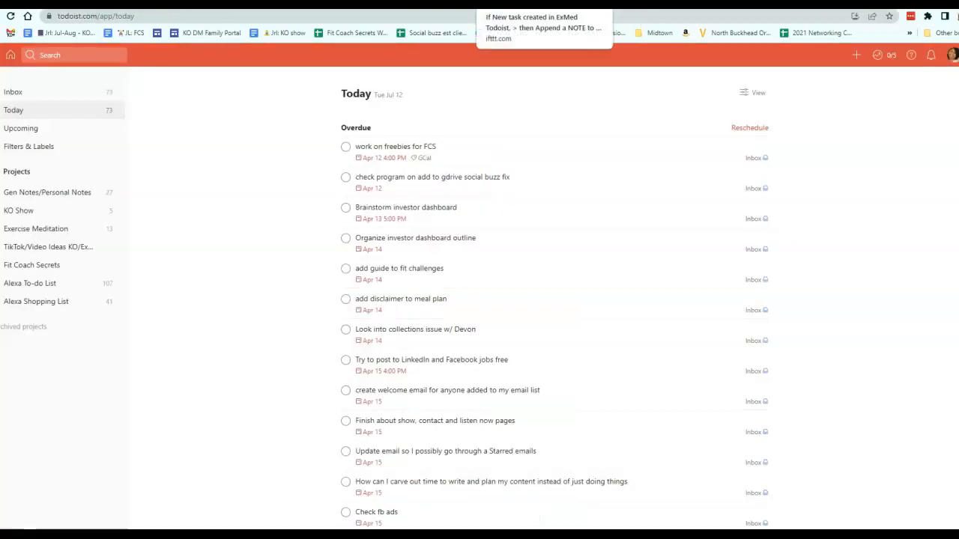
left_click(525, 3)
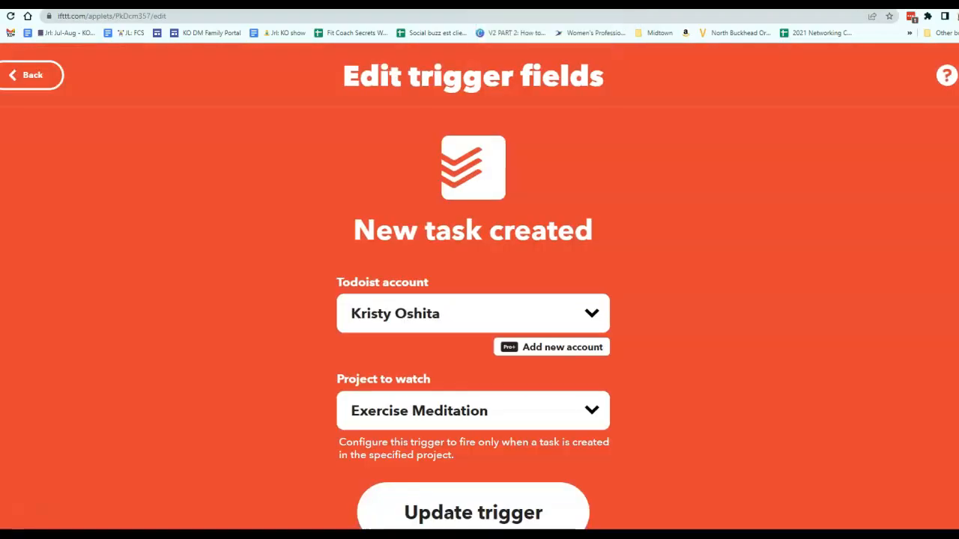
scroll(674, 295, "down", 1)
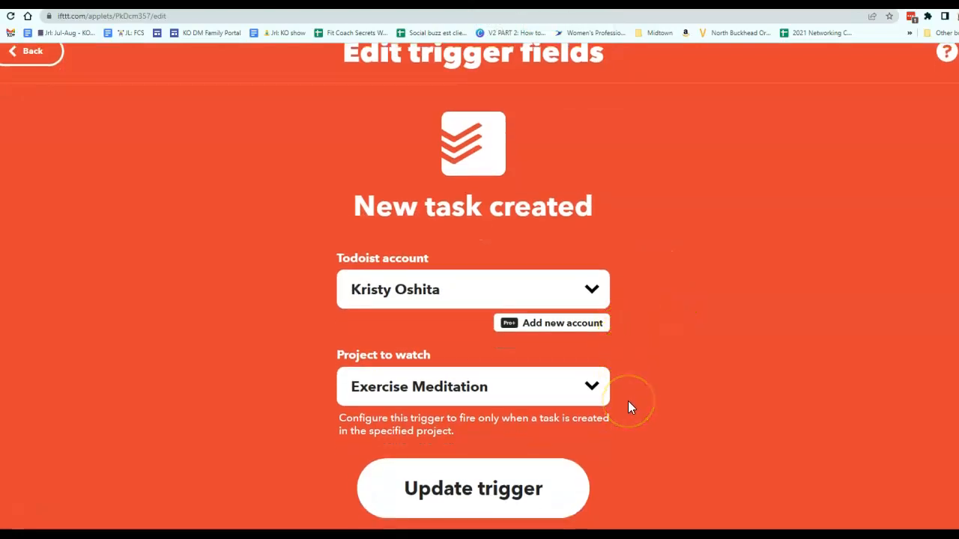
left_click(586, 387)
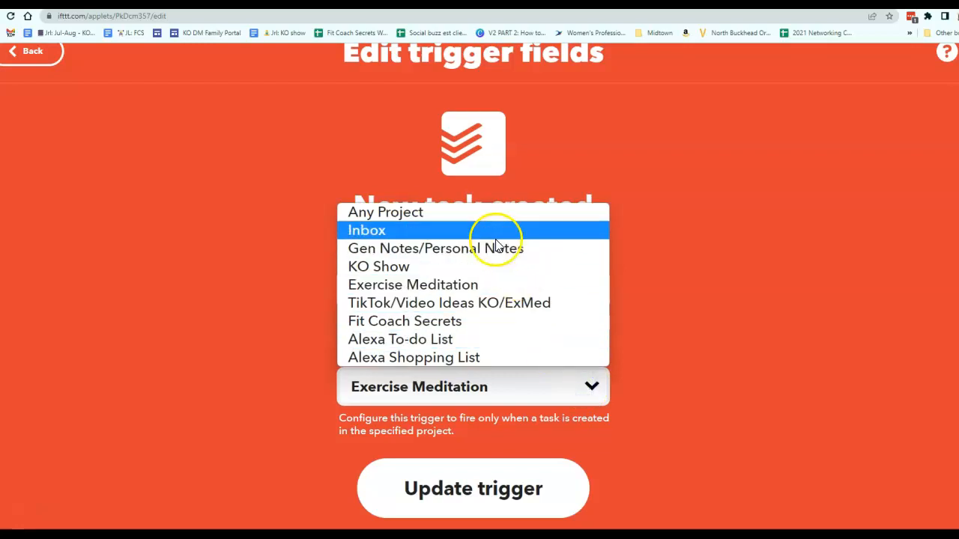
left_click(488, 264)
left_click(507, 500)
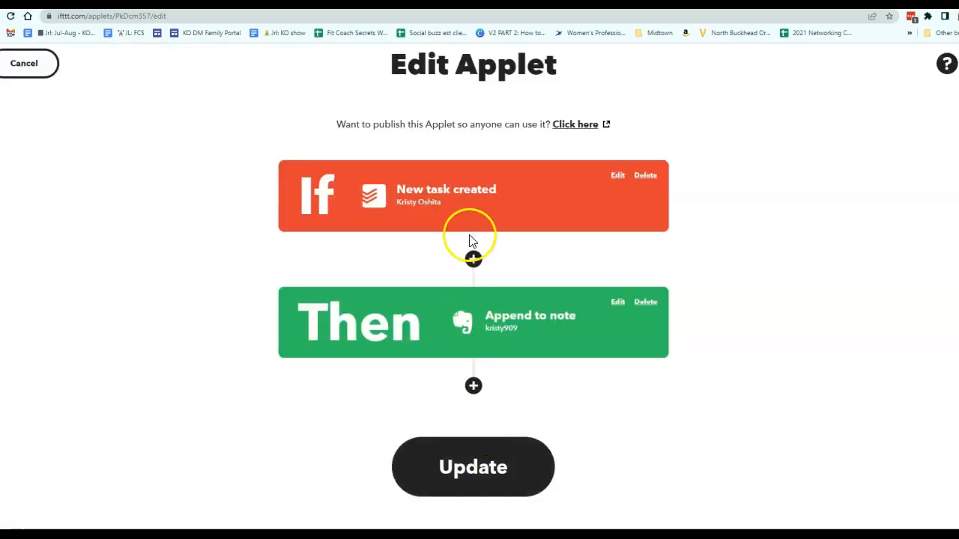
Step: Open the KO Show project in Todoist to check its tasks
left_click(561, 197)
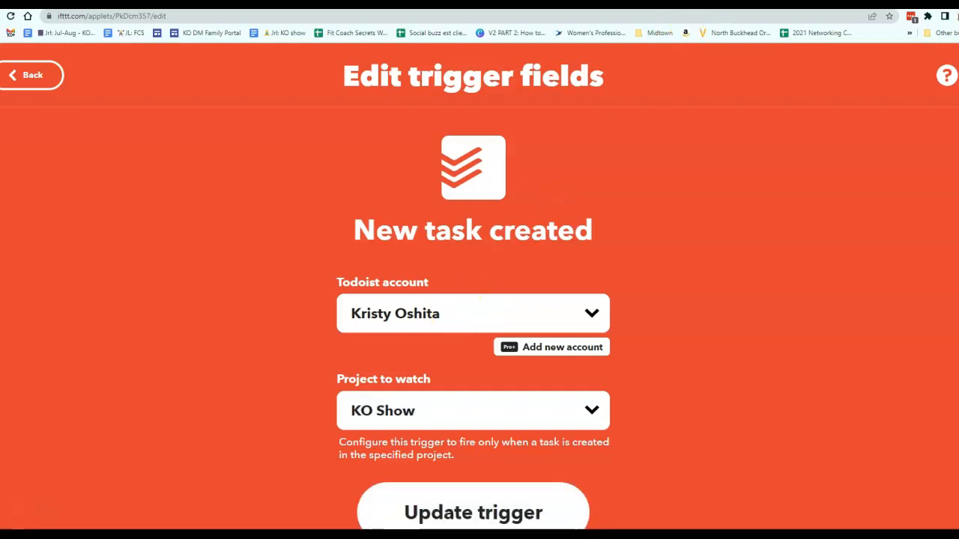
left_click(589, 309)
left_click(674, 242)
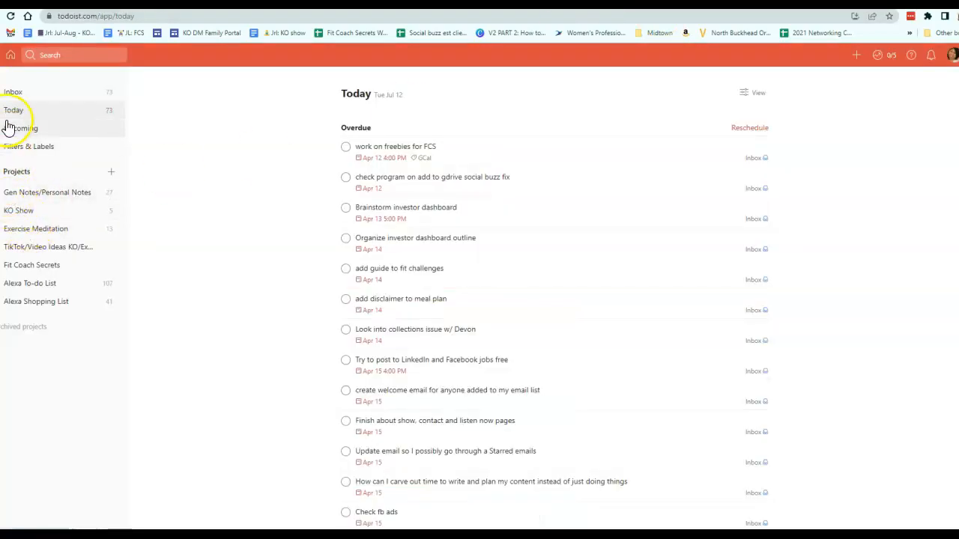
left_click(57, 216)
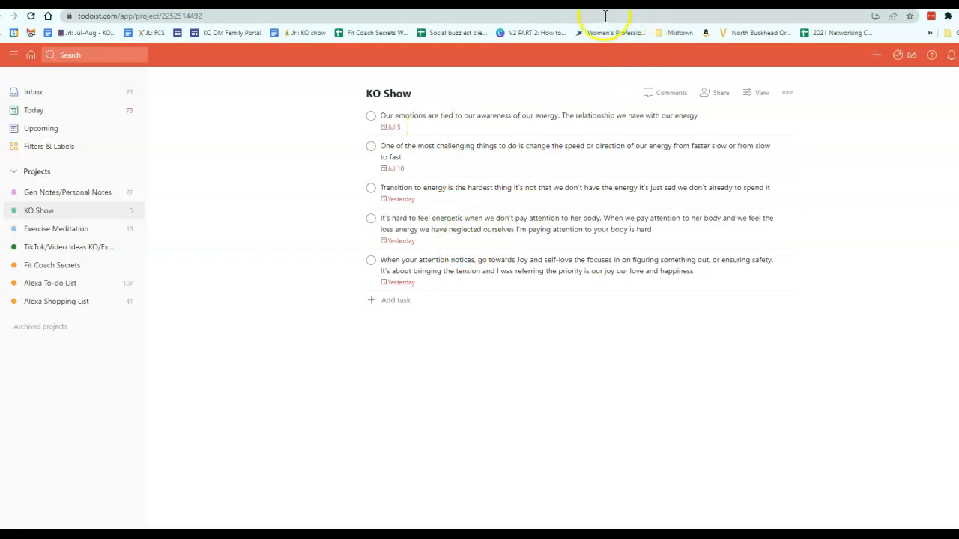
Step: Inspect the Evernote Append to note action fields, then save the applet edits with Update
left_click(623, 2)
scroll(569, 471, "down", 1)
left_click(554, 482)
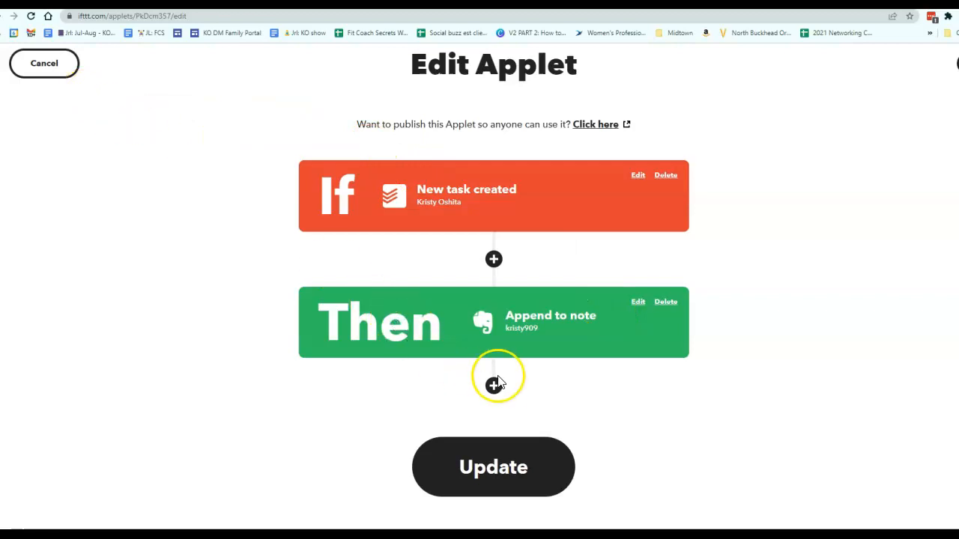
left_click(503, 327)
scroll(503, 322, "down", 5)
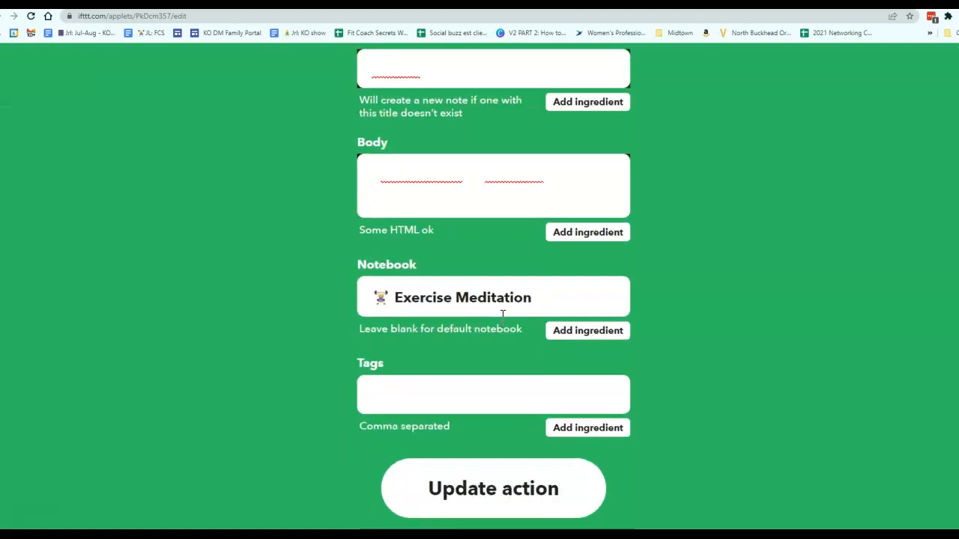
scroll(502, 313, "up", 5)
left_click(70, 89)
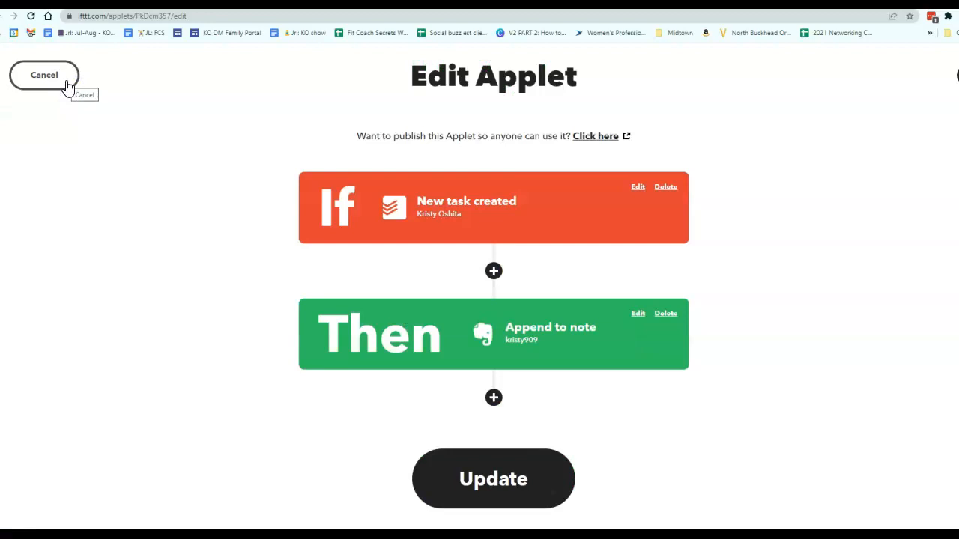
scroll(552, 359, "down", 1)
left_click(527, 469)
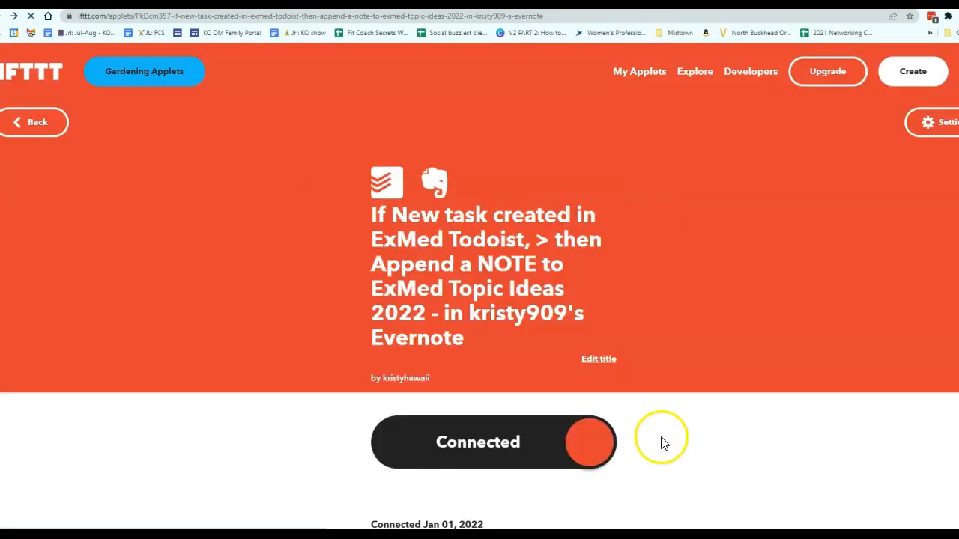
Step: Go to My Applets and open the KO Show Todoist applet
scroll(622, 413, "down", 2)
scroll(622, 413, "down", 4)
scroll(621, 412, "up", 6)
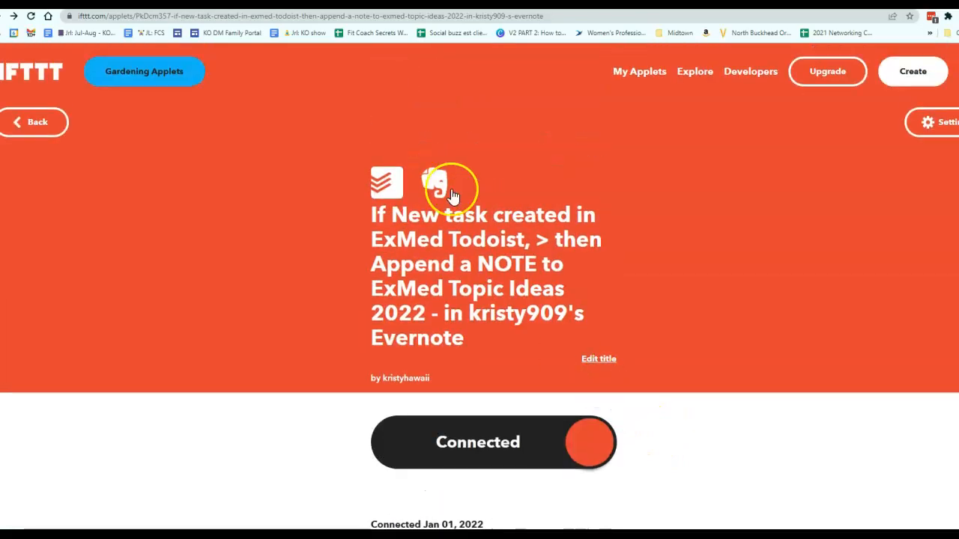
left_click(639, 73)
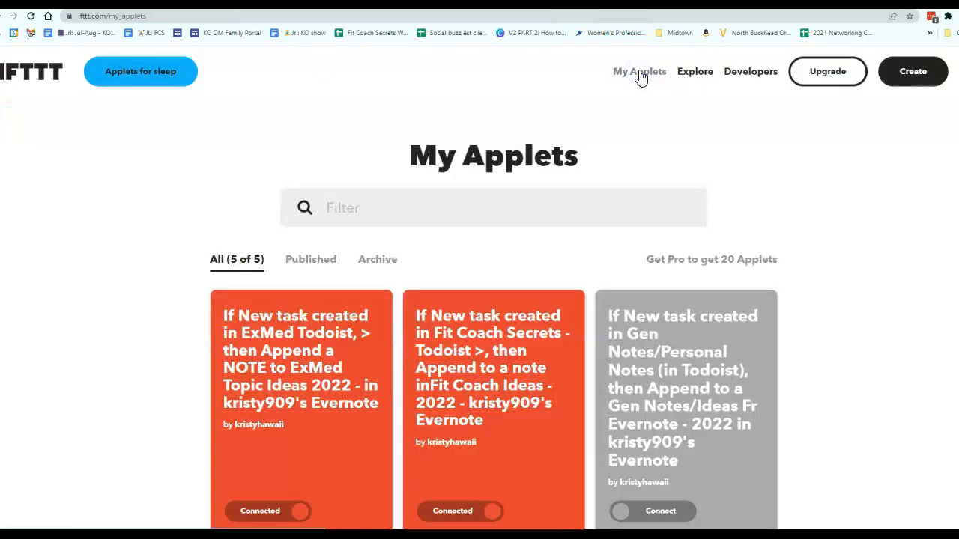
scroll(600, 187, "down", 4)
scroll(584, 202, "up", 1)
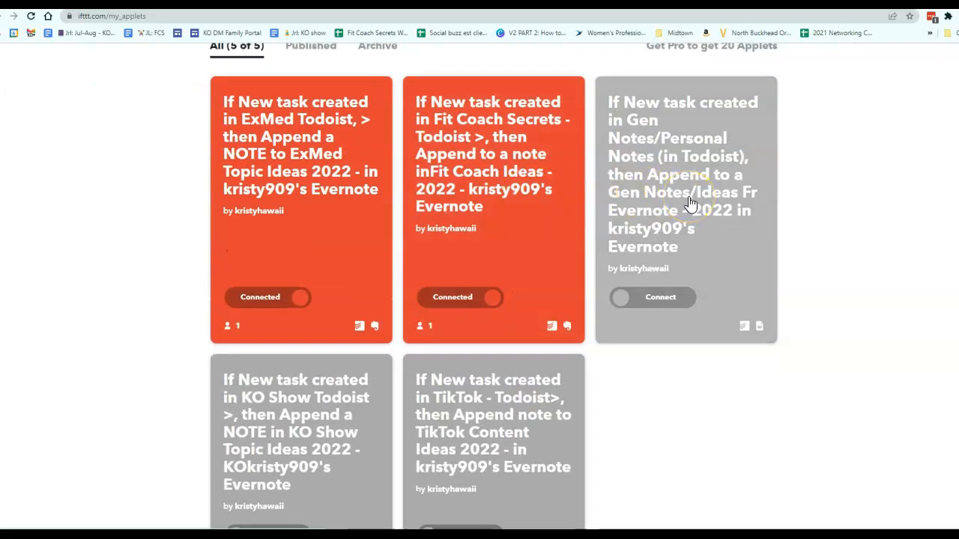
left_click(339, 398)
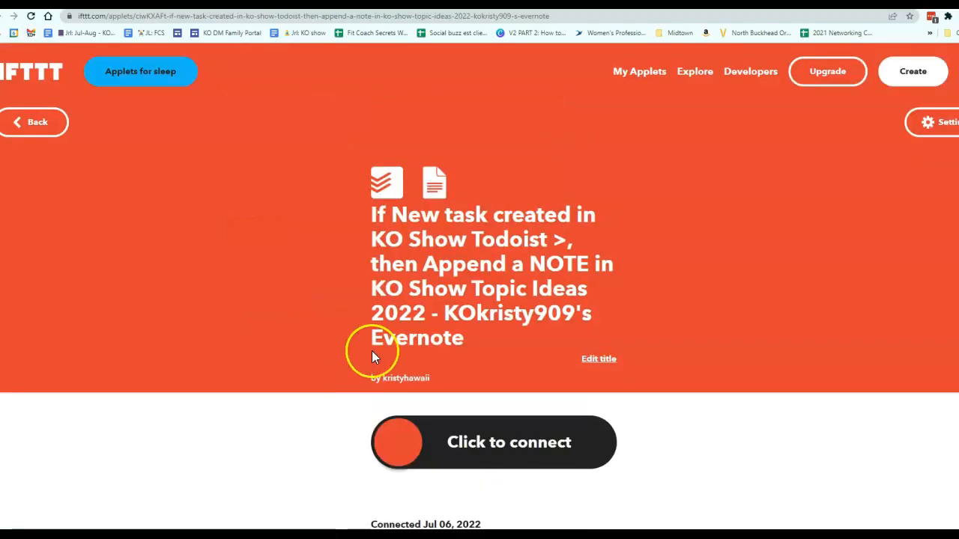
Step: Review the KO Show applet's trigger and action in the editor, then cancel and return to My Applets
scroll(372, 351, "down", 5)
scroll(788, 195, "up", 5)
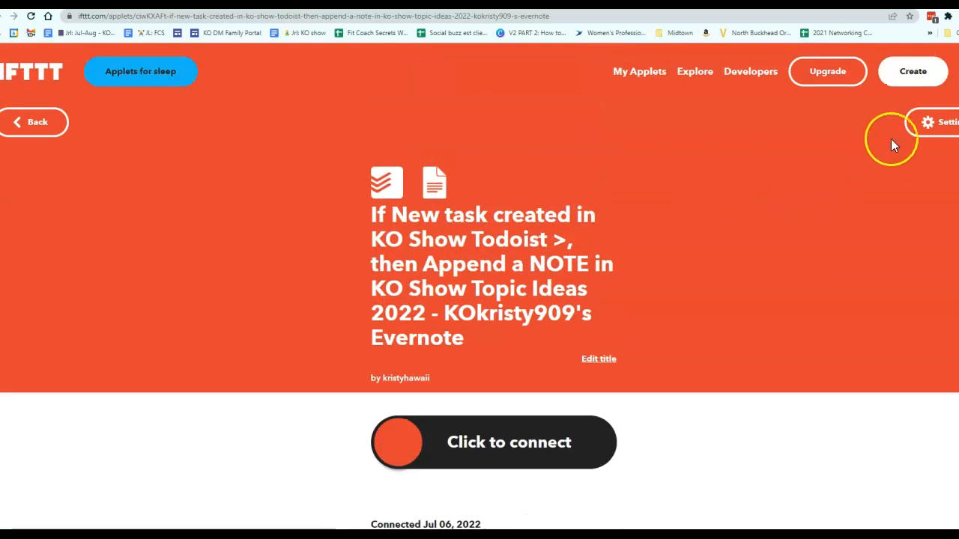
left_click(908, 133)
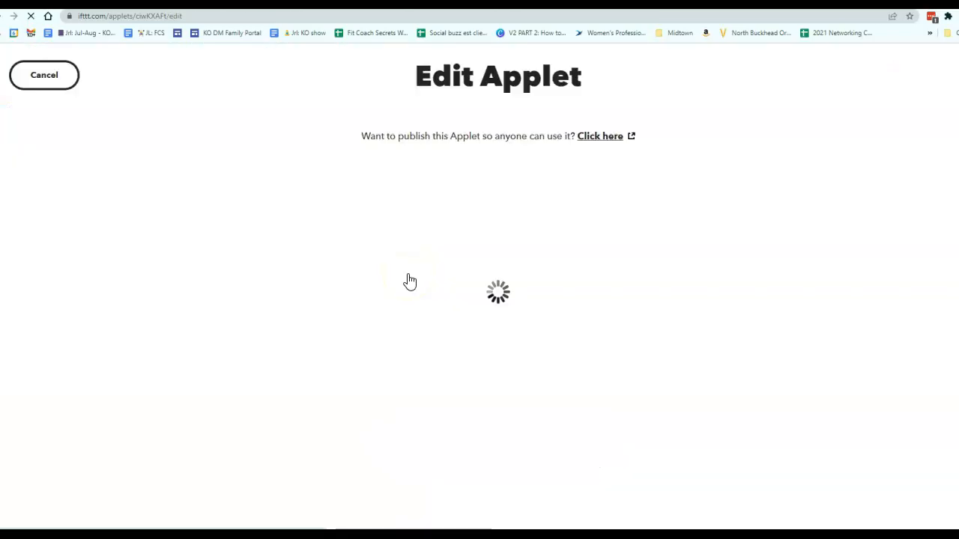
left_click(412, 285)
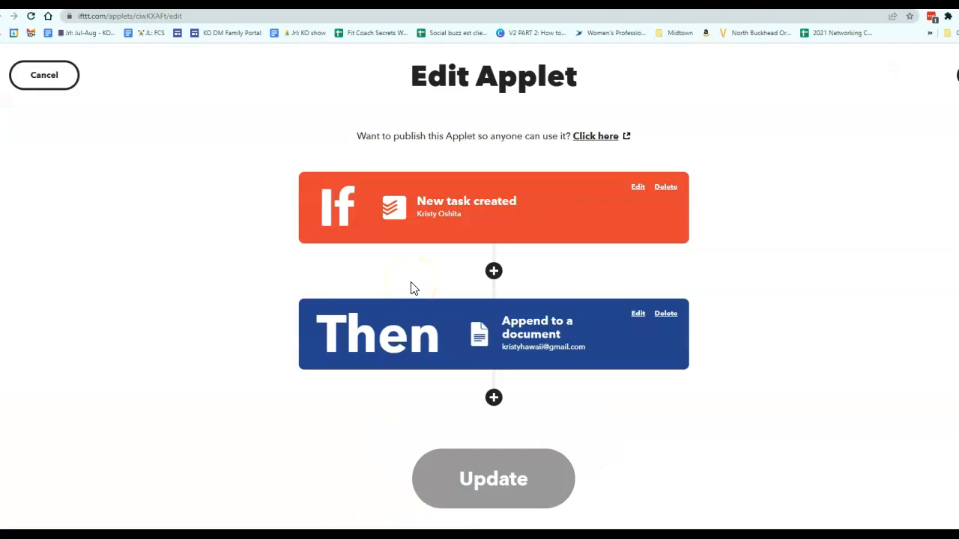
left_click(72, 81)
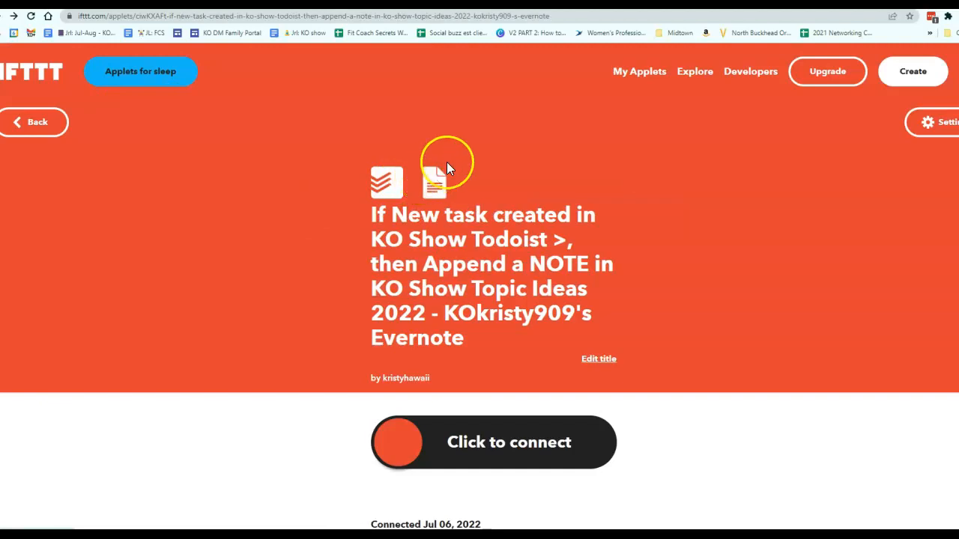
left_click(30, 124)
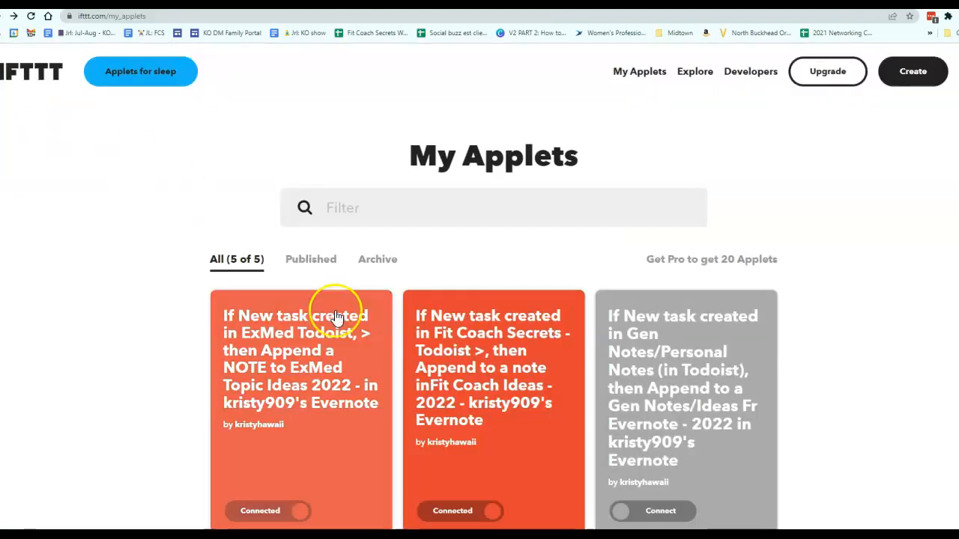
Step: Open the ExMed Todoist applet, disconnect it and go back to My Applets
scroll(338, 322, "down", 3)
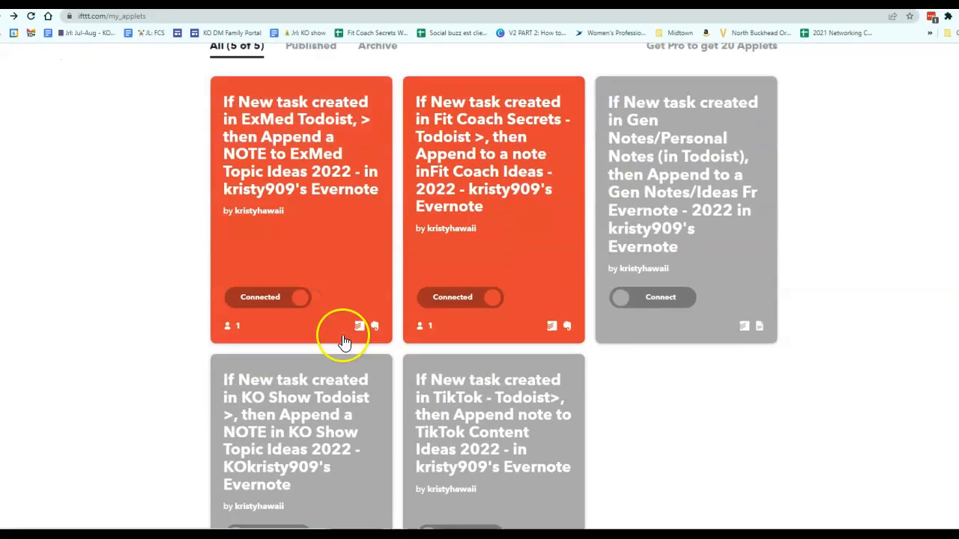
left_click(244, 305)
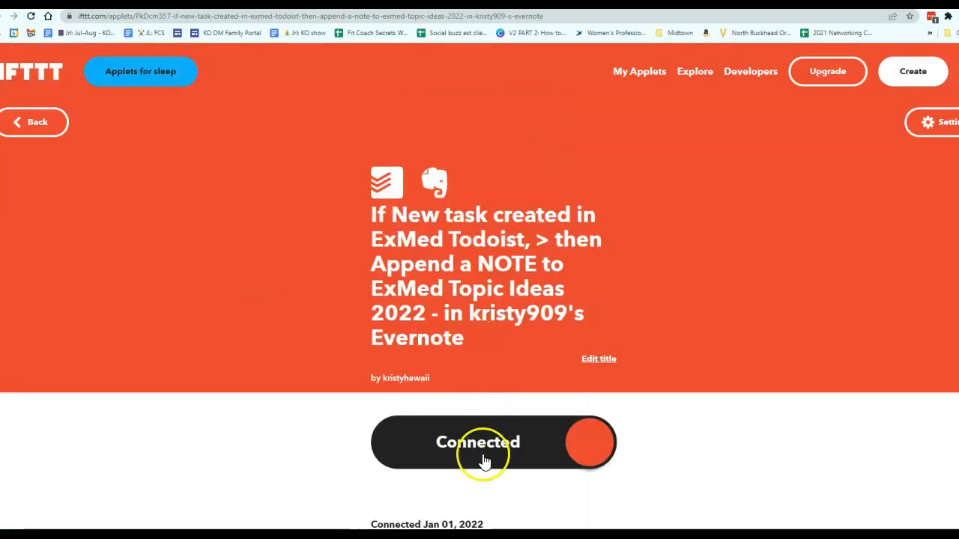
left_click(471, 464)
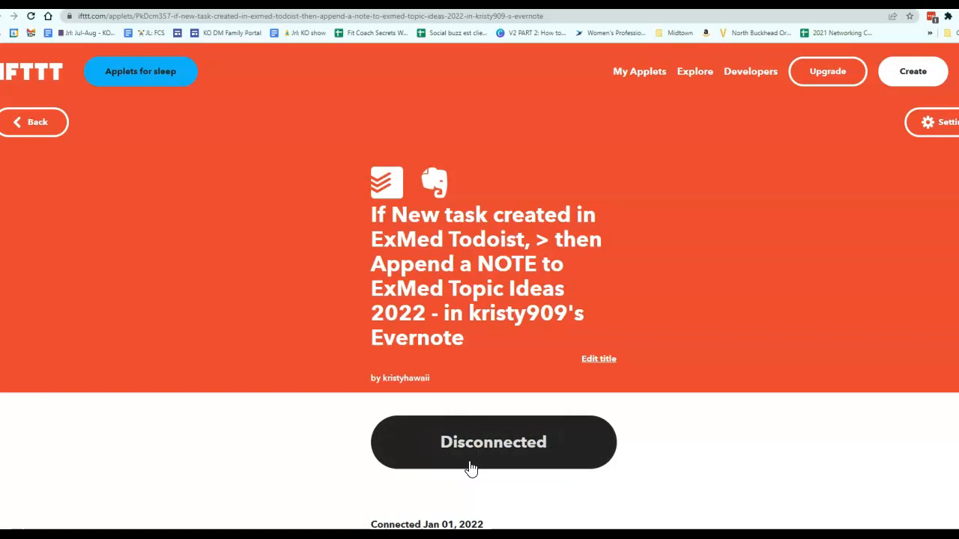
left_click(35, 122)
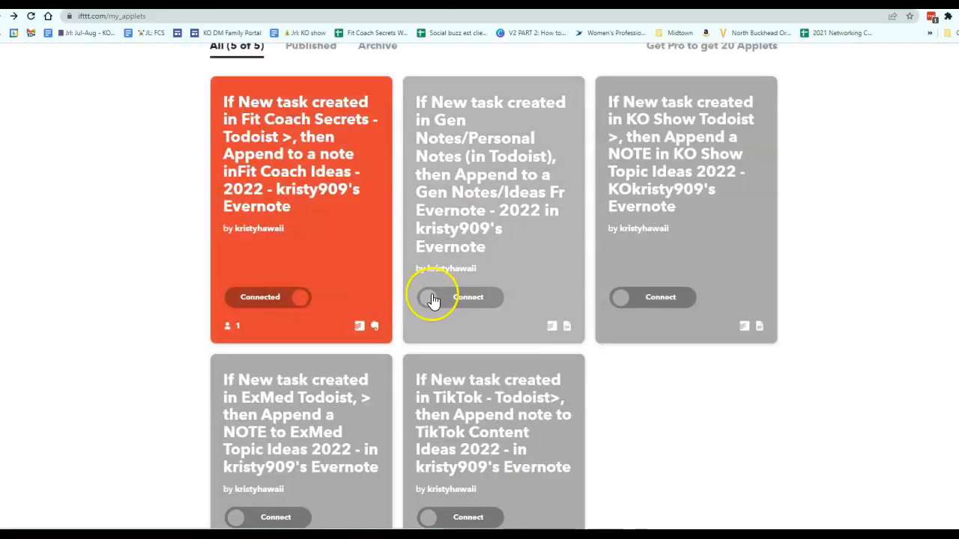
Step: Open the Fit Coach Secrets applet, disconnect it and go back to My Applets
left_click(253, 311)
left_click(450, 443)
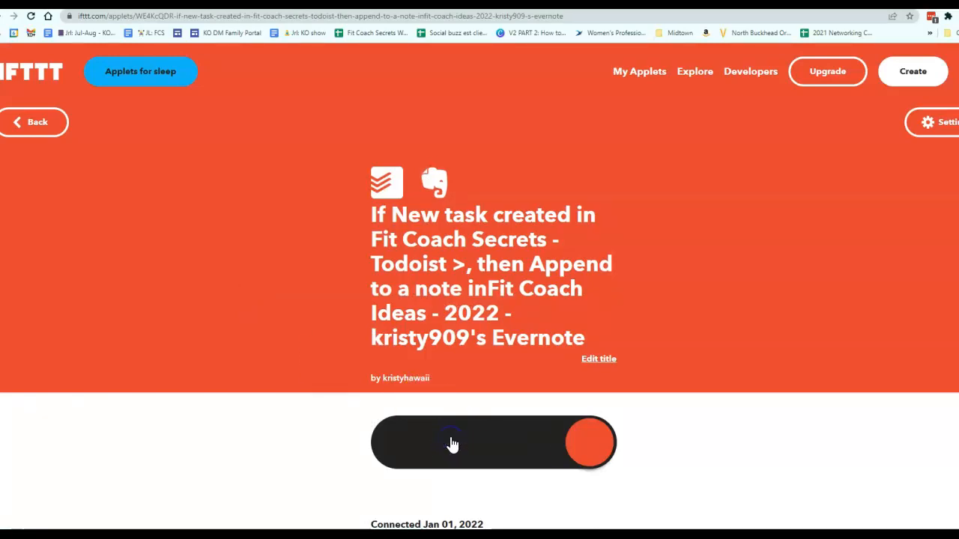
left_click(56, 127)
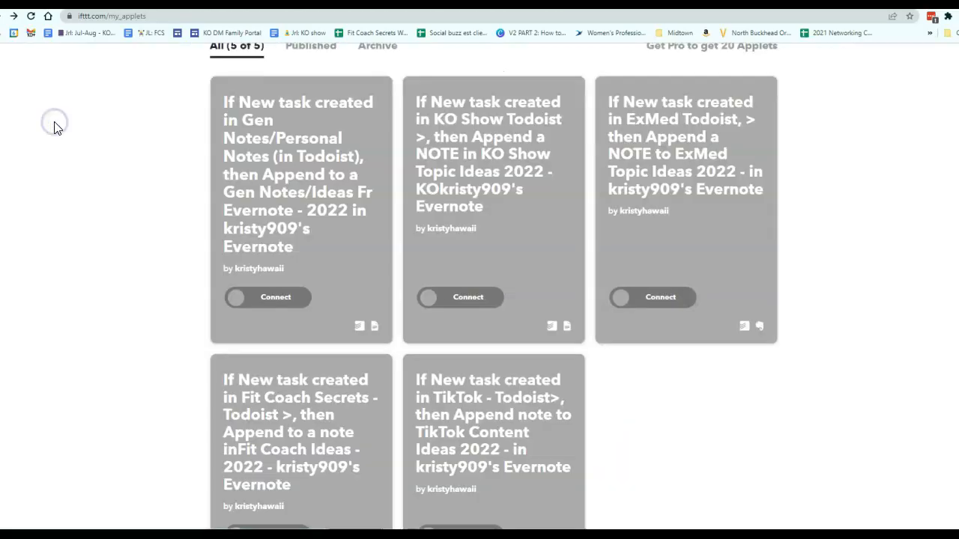
Step: Open the Gen Notes/Personal Notes Todoist applet from My Applets and connect it
scroll(674, 306, "down", 2)
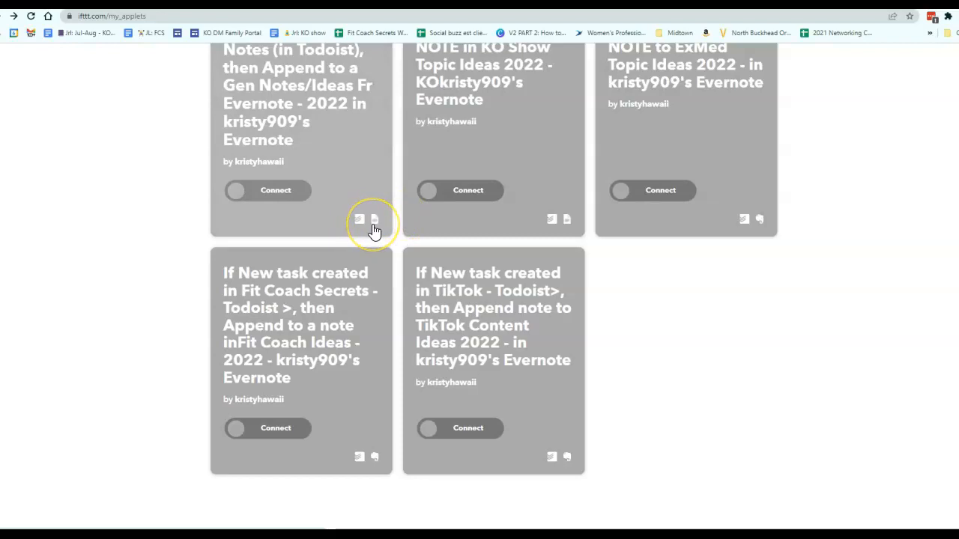
scroll(374, 230, "up", 3)
left_click(272, 352)
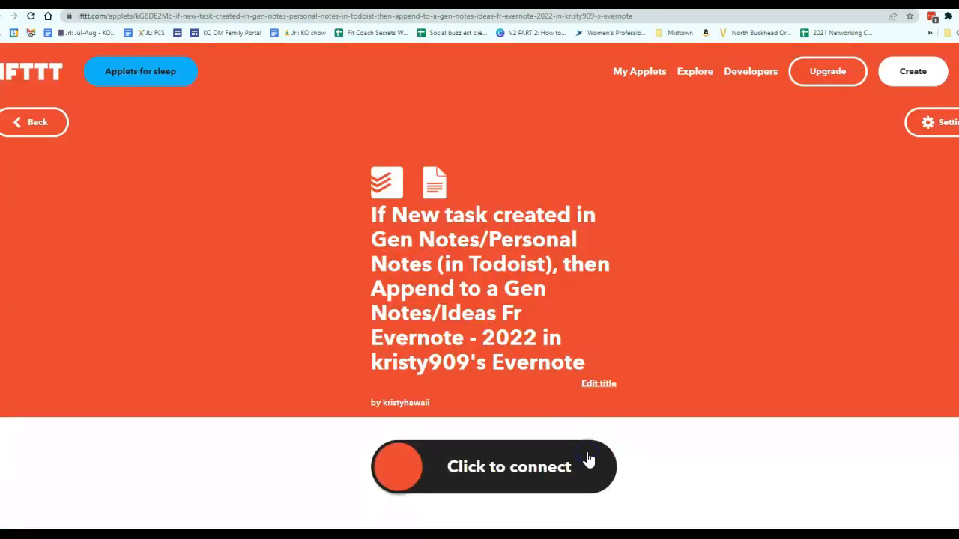
left_click(588, 450)
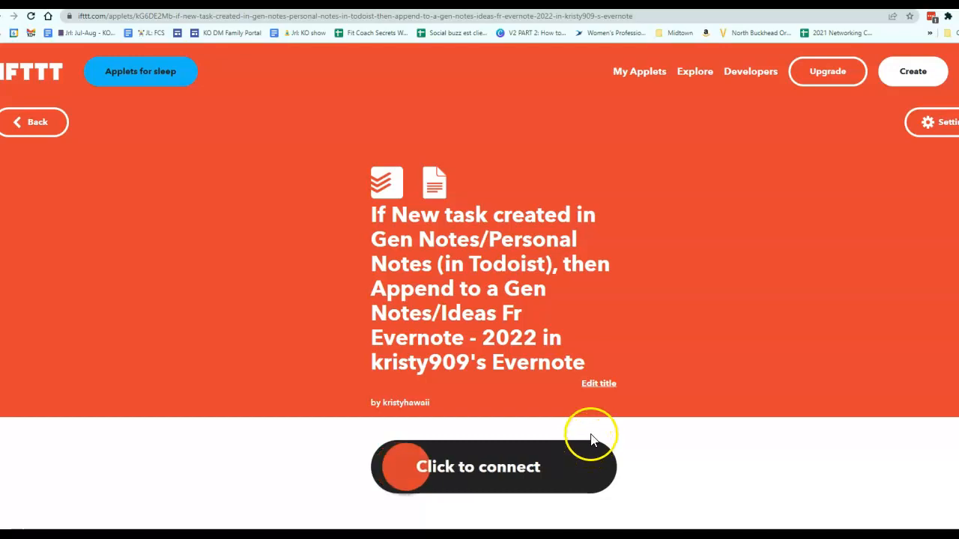
Step: Retitle the applet to end with "then Append to a Jrl: Jul-Aug - KO Notebook (22') Gdoc", using the Google Doc's name
left_click(605, 384)
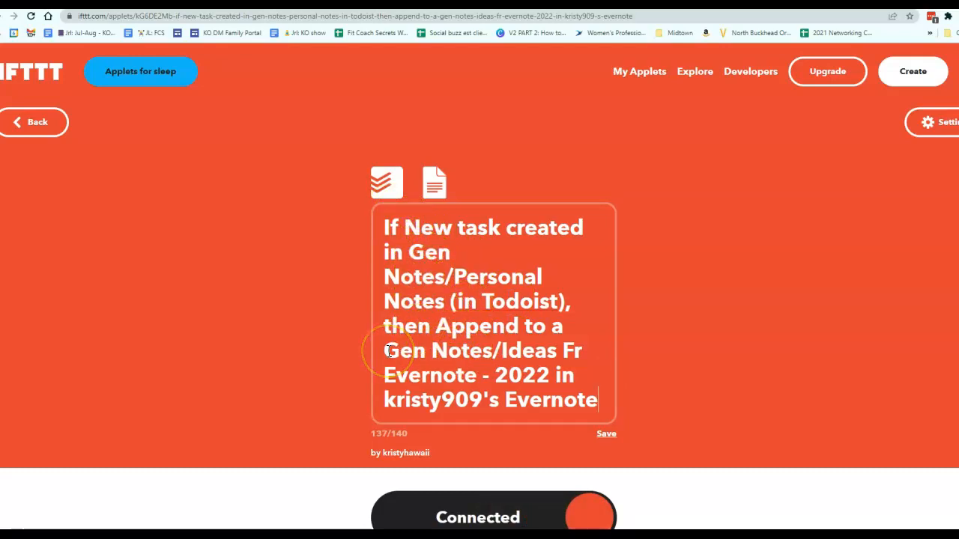
left_click_drag(385, 350, 585, 402)
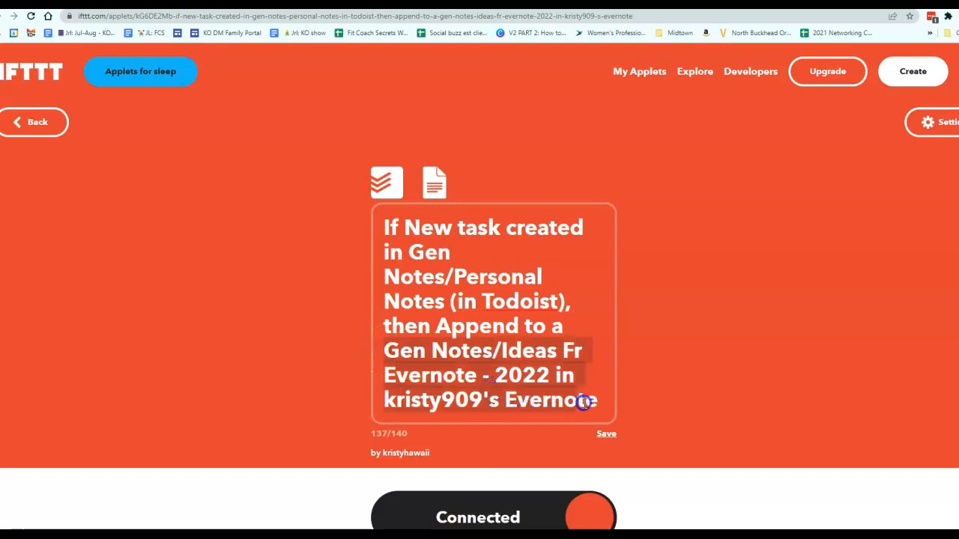
key("BackSpace")
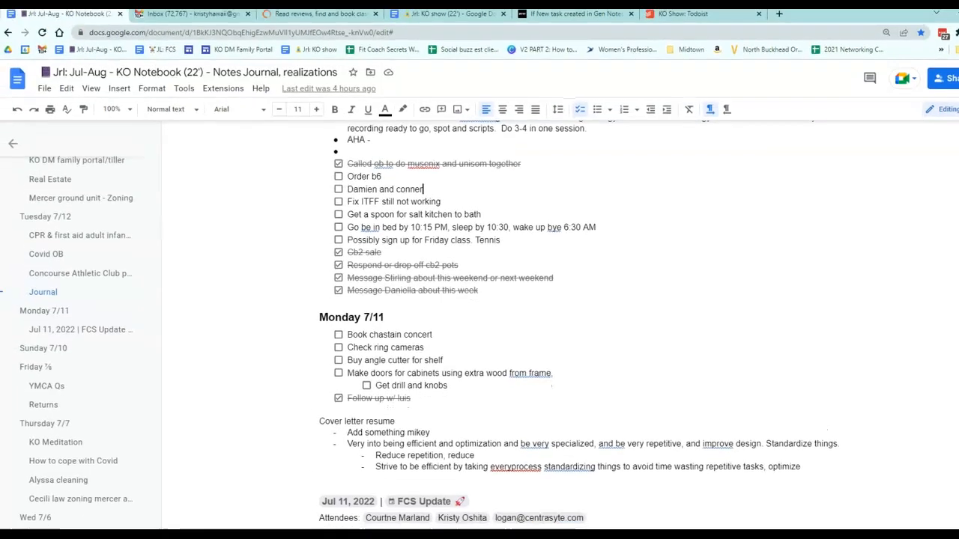
left_click_drag(67, 75, 220, 89)
key("ctrl+c")
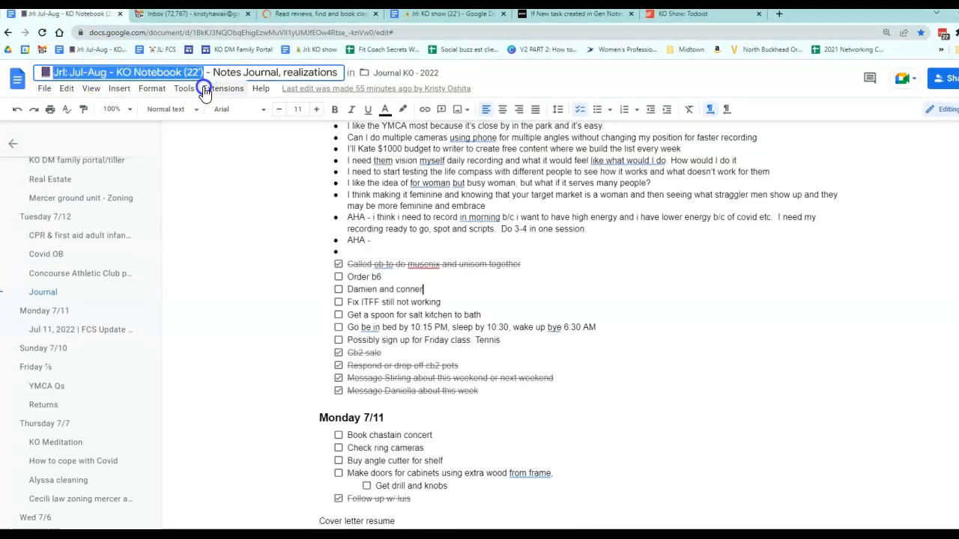
left_click(682, 14)
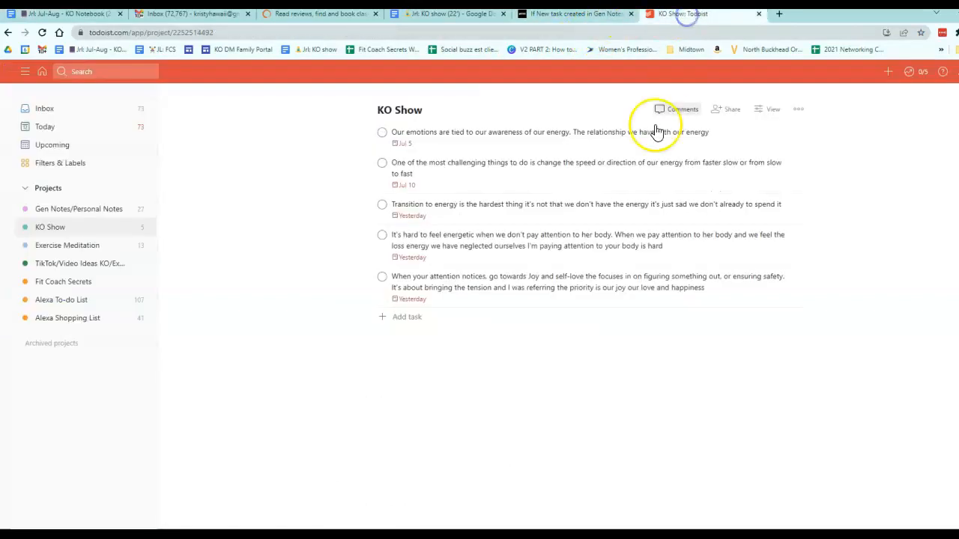
left_click(555, 15)
left_click(520, 315)
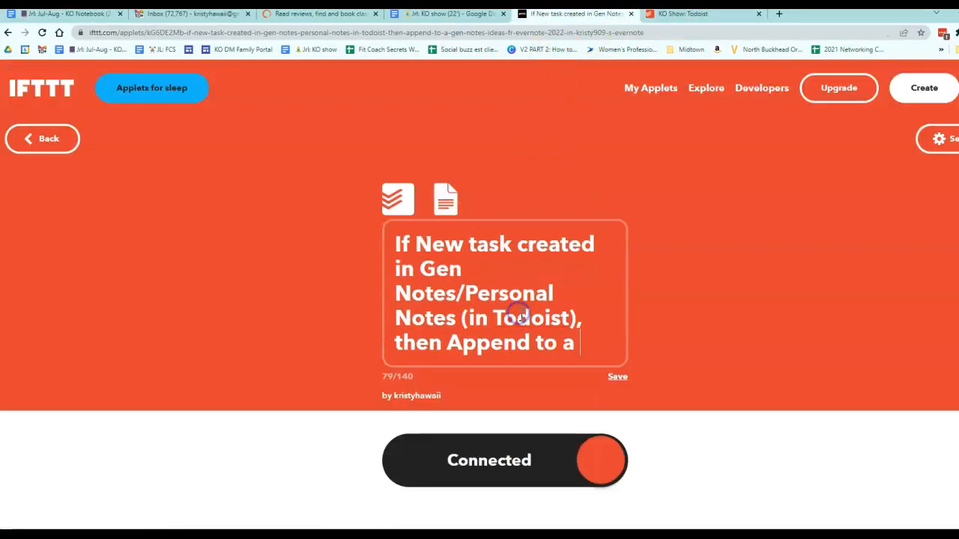
key("ctrl+v")
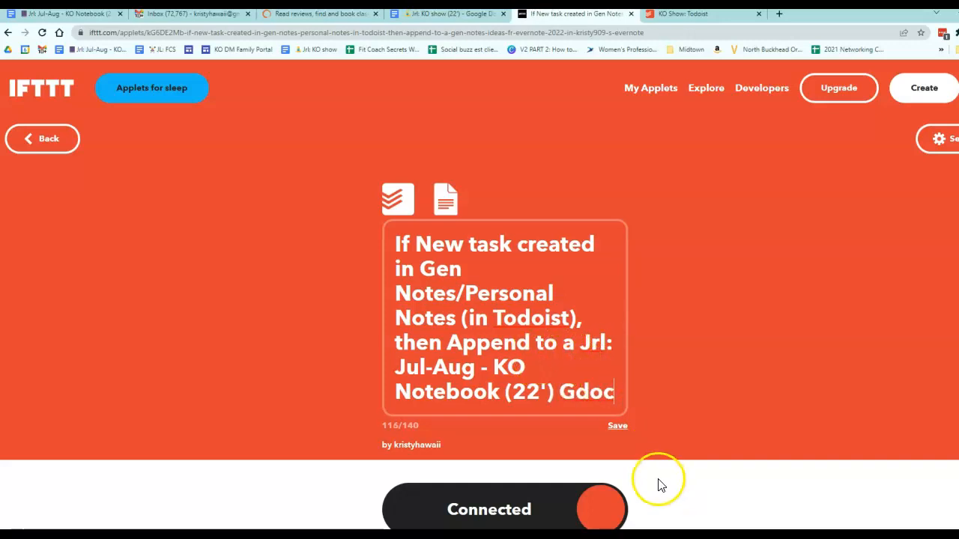
left_click(623, 432)
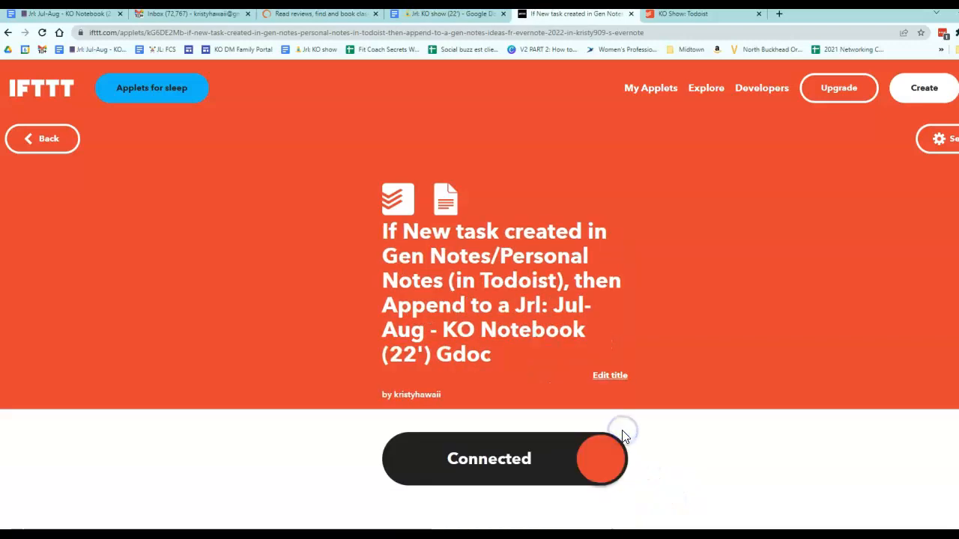
Step: Open the applet's settings and review the trigger's watched Todoist project against the Todoist projects, then go back
scroll(786, 196, "down", 3)
scroll(788, 195, "up", 3)
left_click(926, 142)
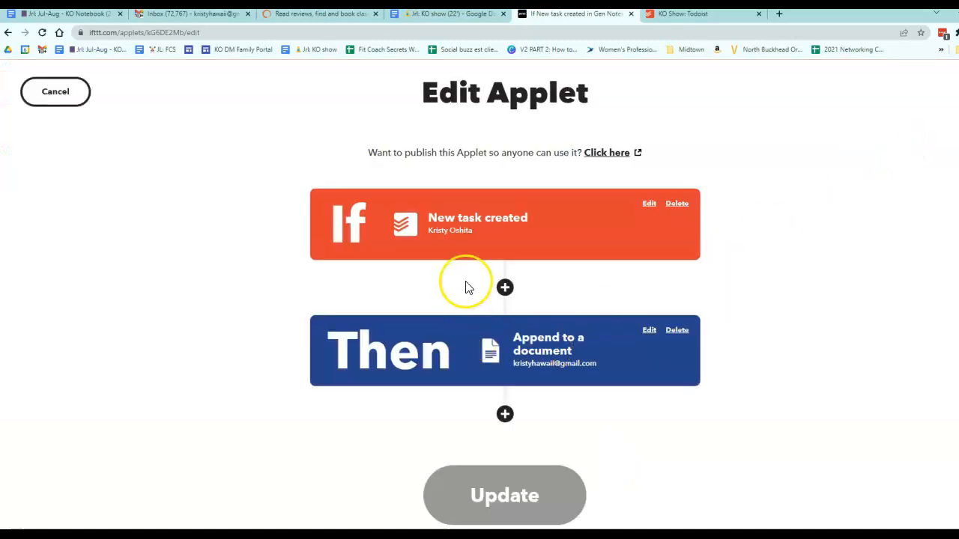
left_click(497, 244)
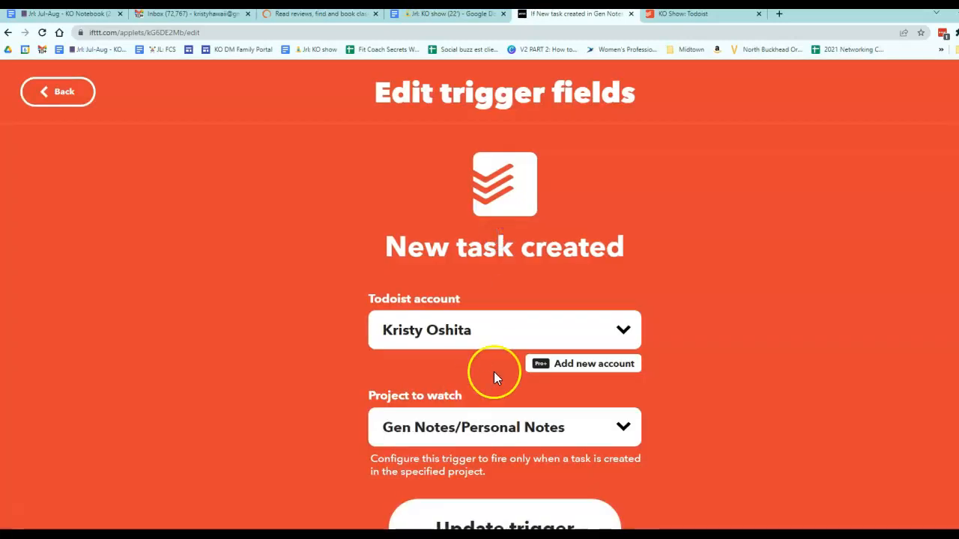
scroll(479, 423, "down", 1)
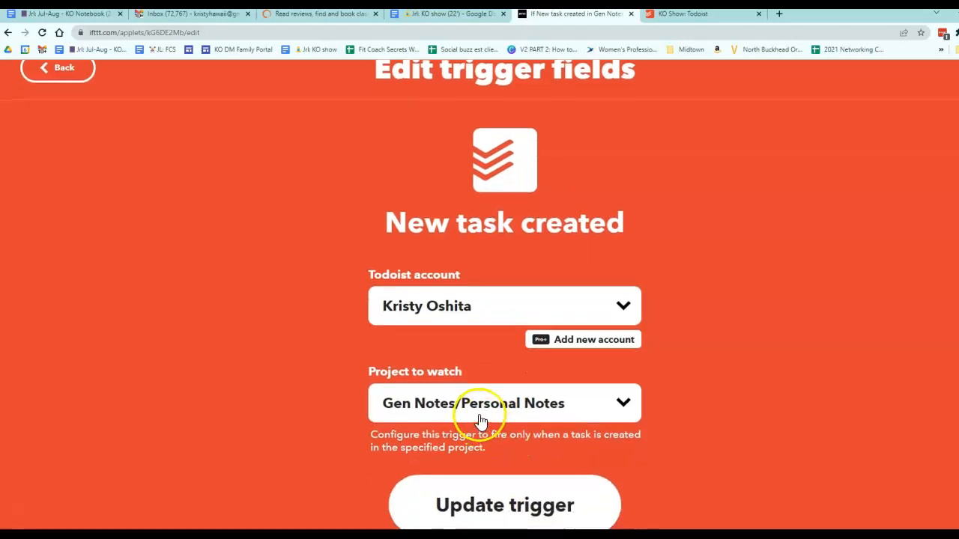
left_click(657, 13)
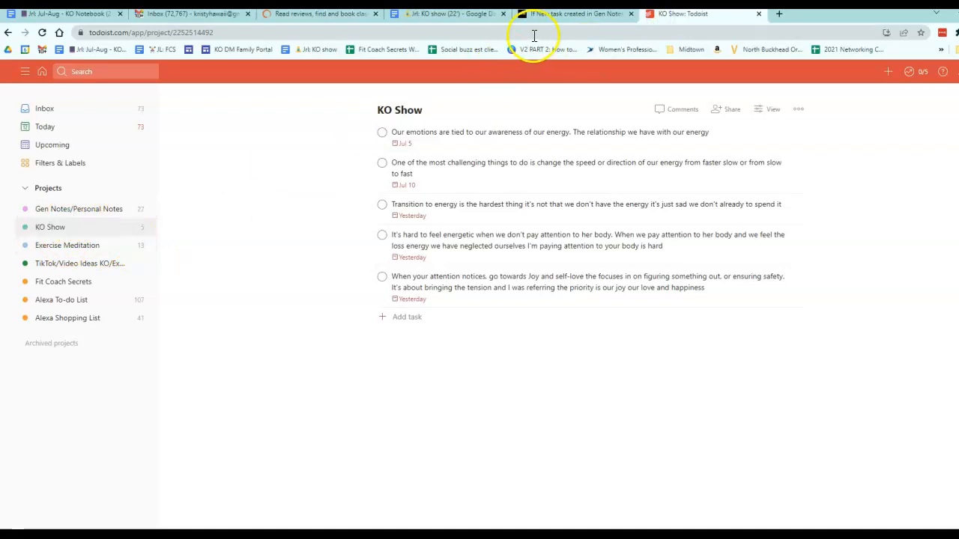
left_click(554, 21)
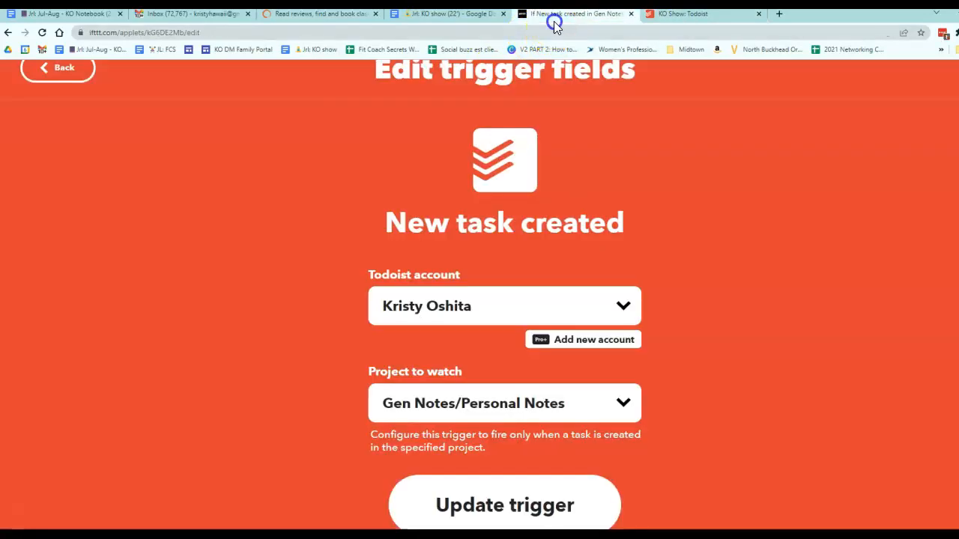
left_click(679, 16)
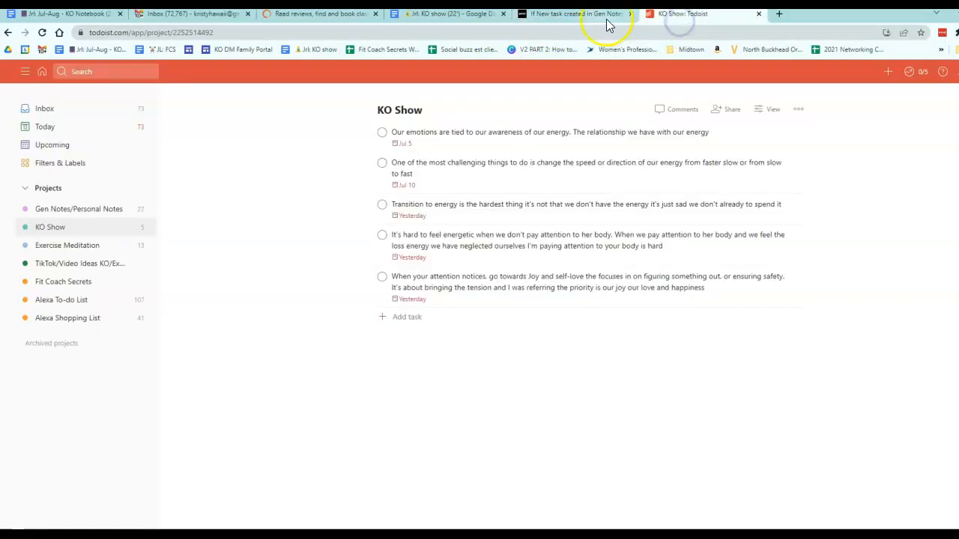
left_click(581, 21)
scroll(164, 150, "up", 1)
left_click(60, 91)
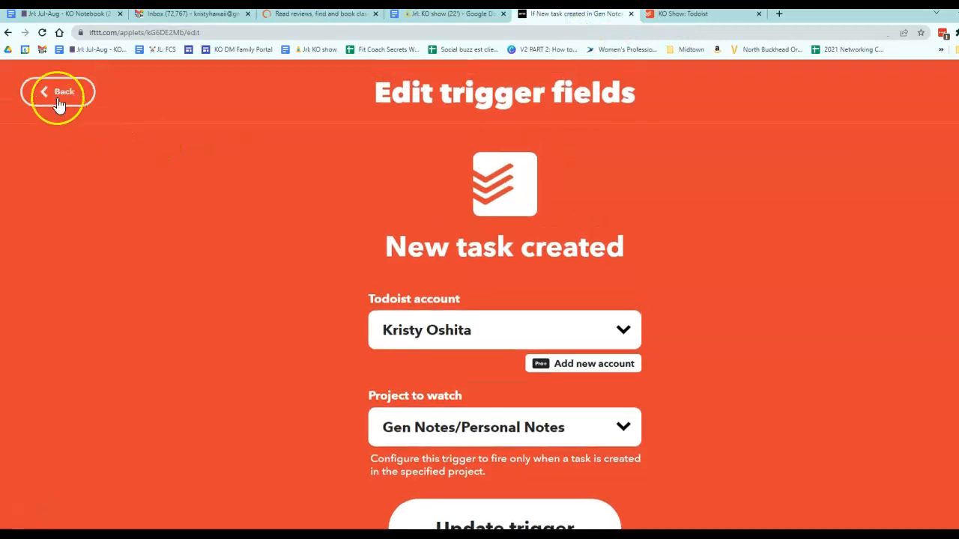
Step: Open the action fields and set Document name to the Google Doc's full title "Jrl: Jul-Aug - KO Notebook (22') - Notes Journal, realizations"
left_click(518, 366)
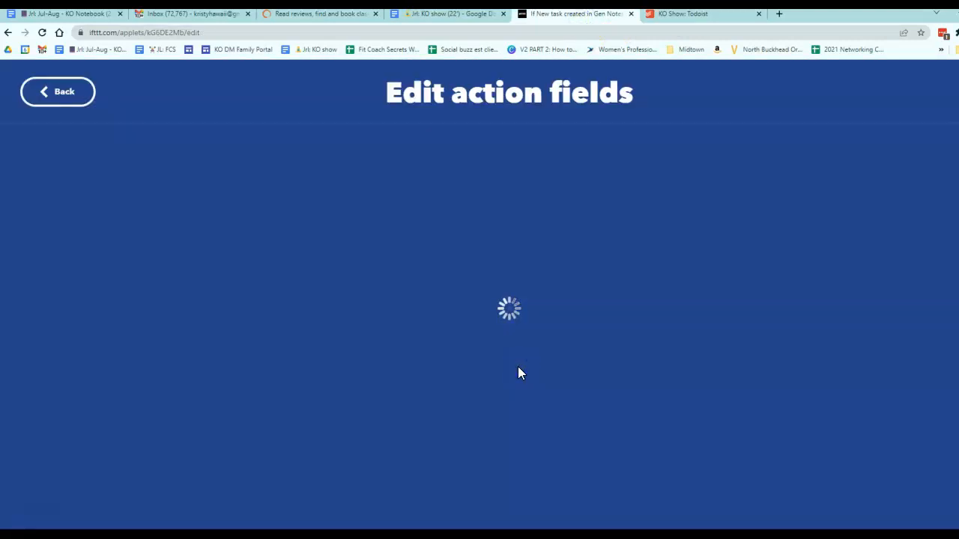
scroll(518, 366, "down", 1)
scroll(517, 366, "down", 1)
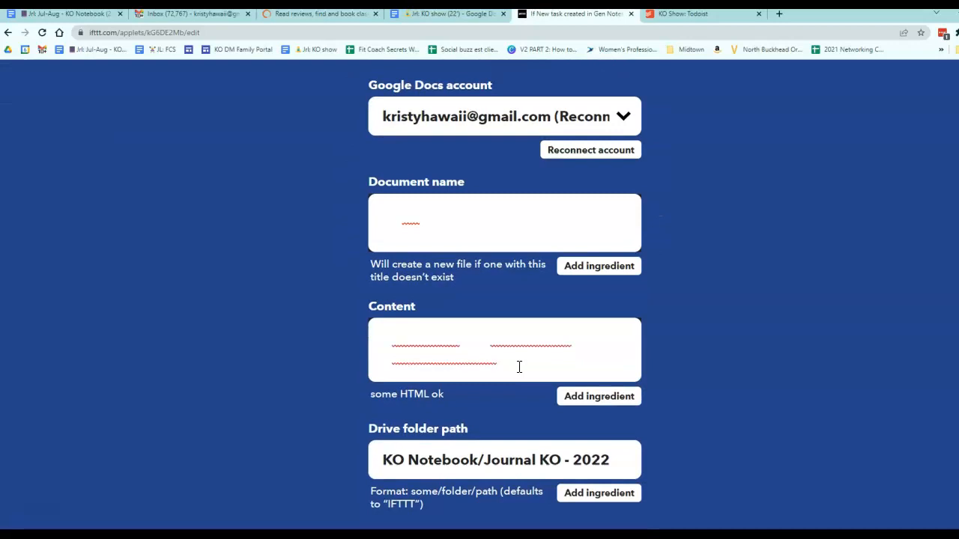
left_click(531, 341)
left_click(501, 217)
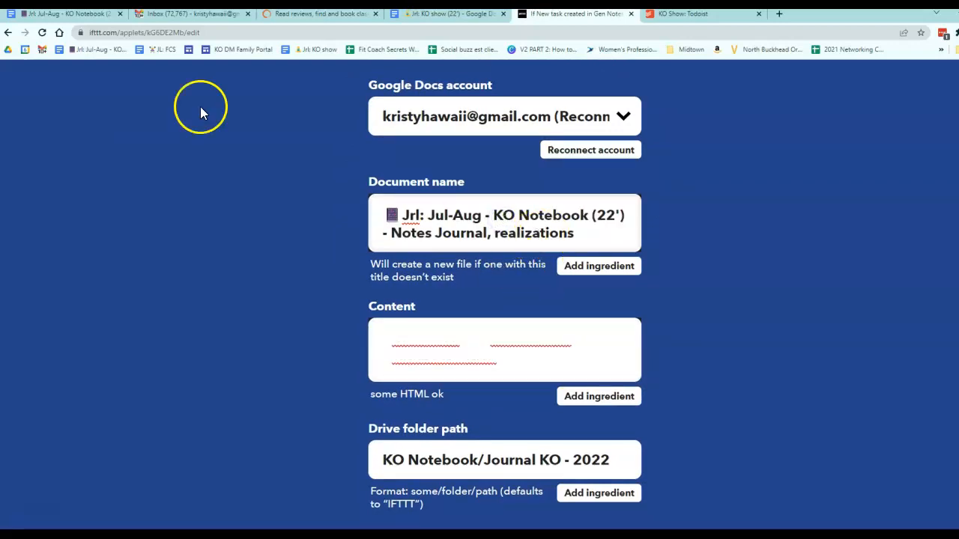
left_click(62, 13)
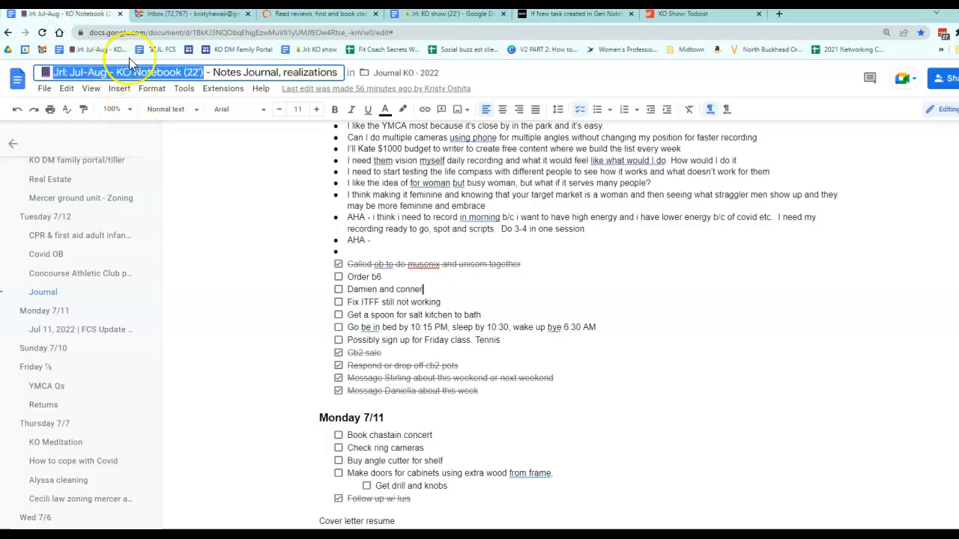
triple_click(125, 71)
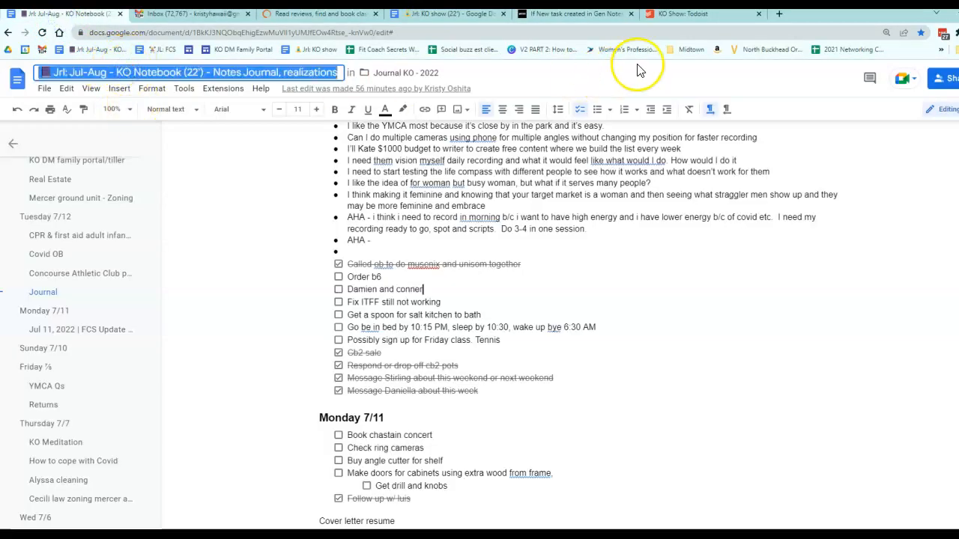
left_click(681, 14)
left_click(534, 13)
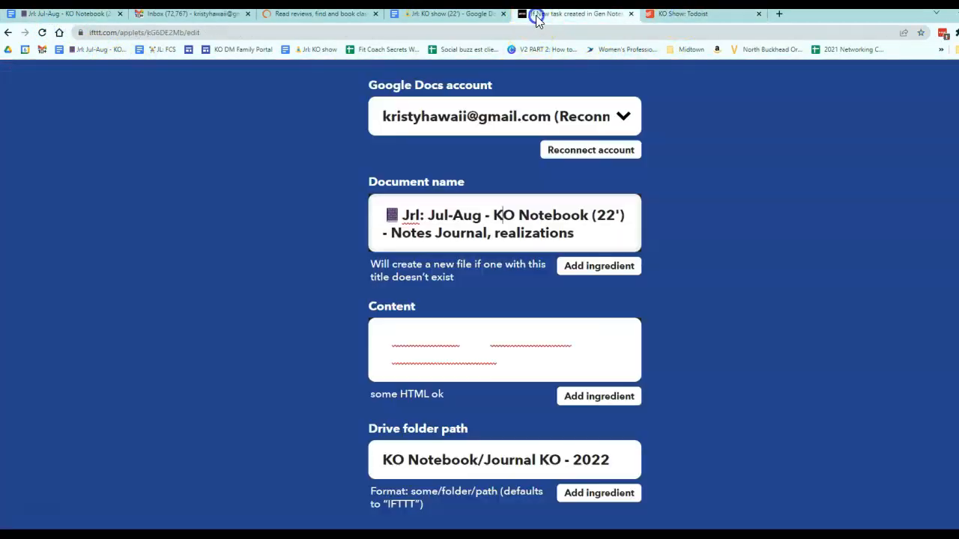
triple_click(448, 239)
type("📓 Jrl: Jul-Aug - KO Notebook (22') - Notes Journal, realizations")
Step: Inspect the action's Content ingredients and compare them with the Todoist project's tasks
left_click(542, 357)
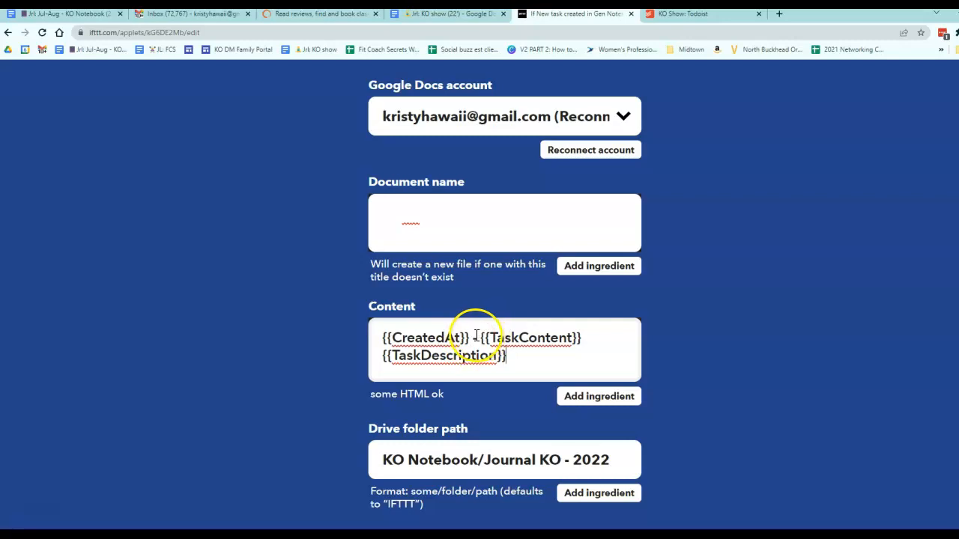
left_click_drag(474, 335, 402, 342)
left_click(511, 341)
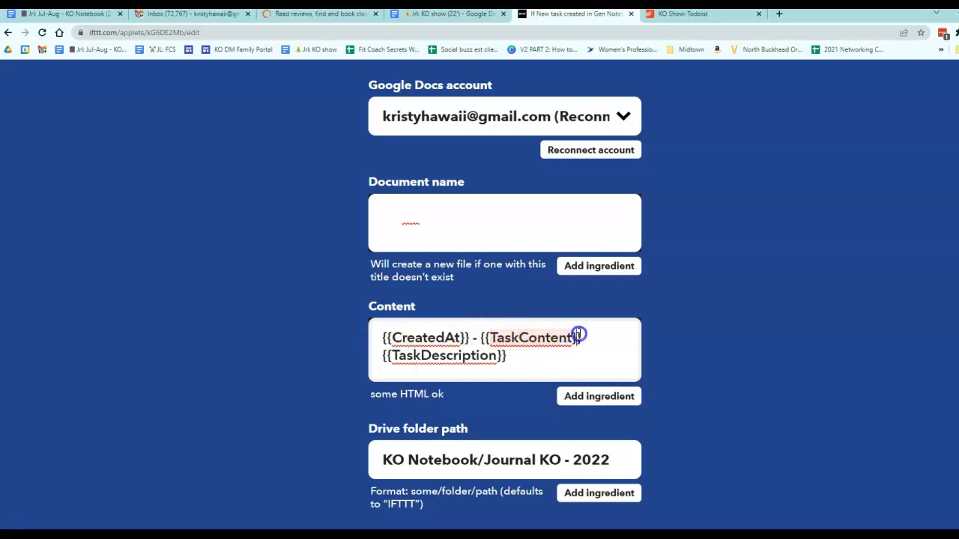
left_click(696, 17)
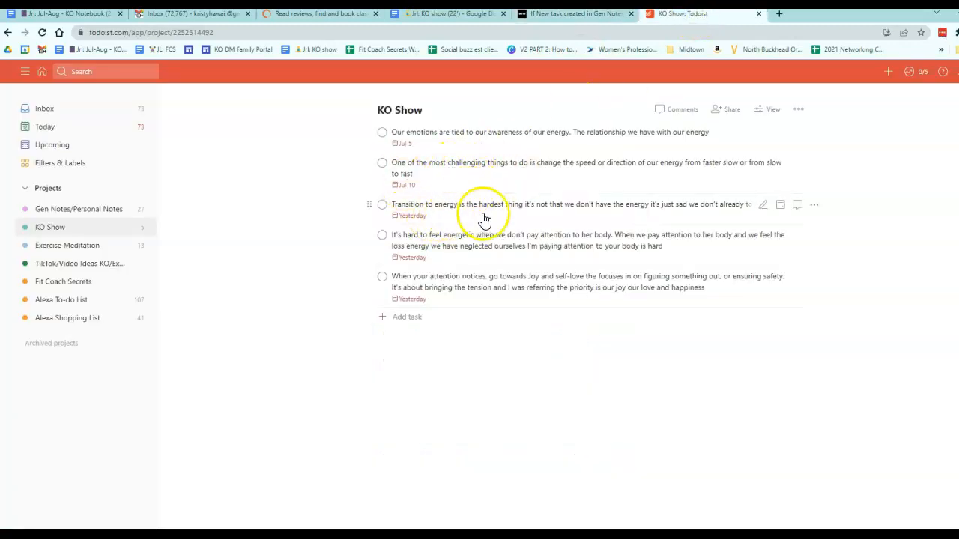
left_click(591, 16)
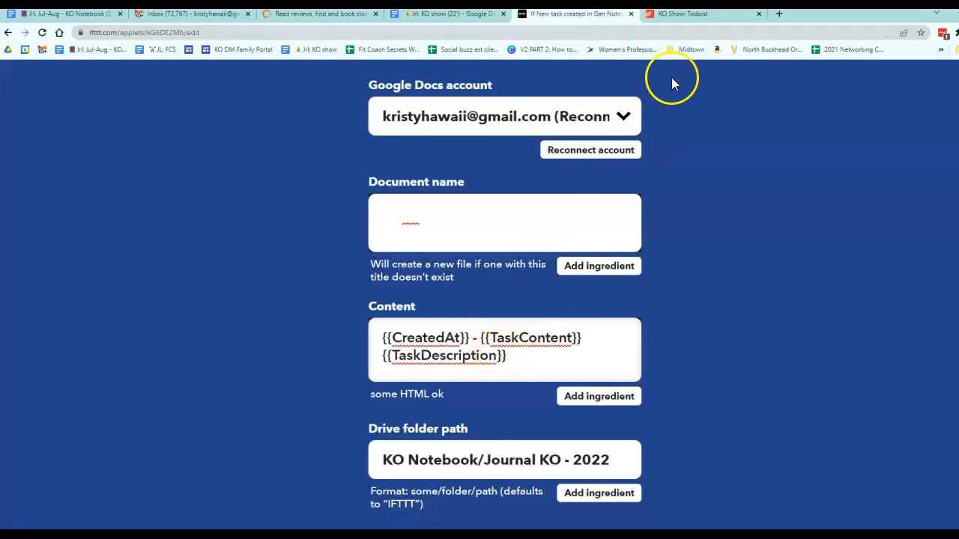
scroll(719, 266, "down", 1)
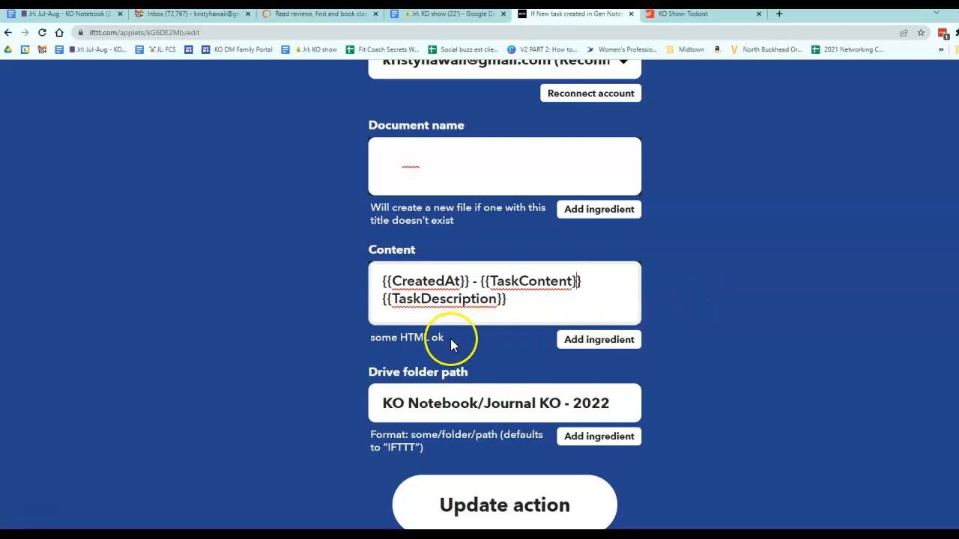
Step: Open the Google Doc's Drive folder and its rename dialog to check the name against the Drive folder path, then cancel
triple_click(438, 409)
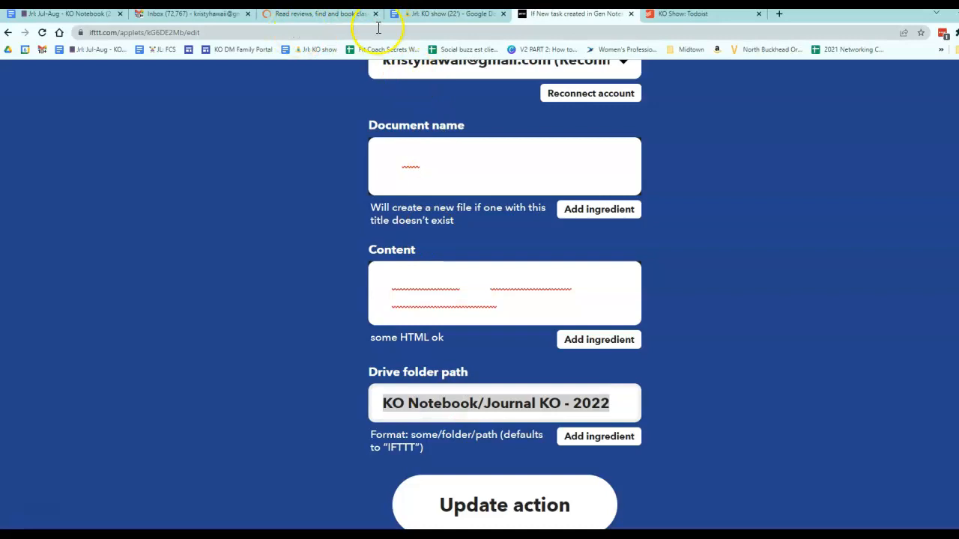
left_click(91, 21)
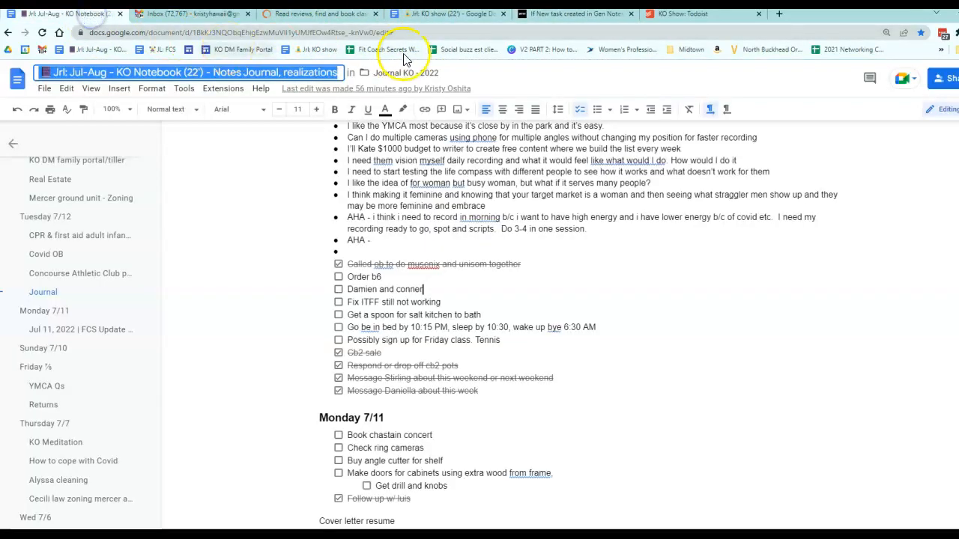
left_click(415, 74)
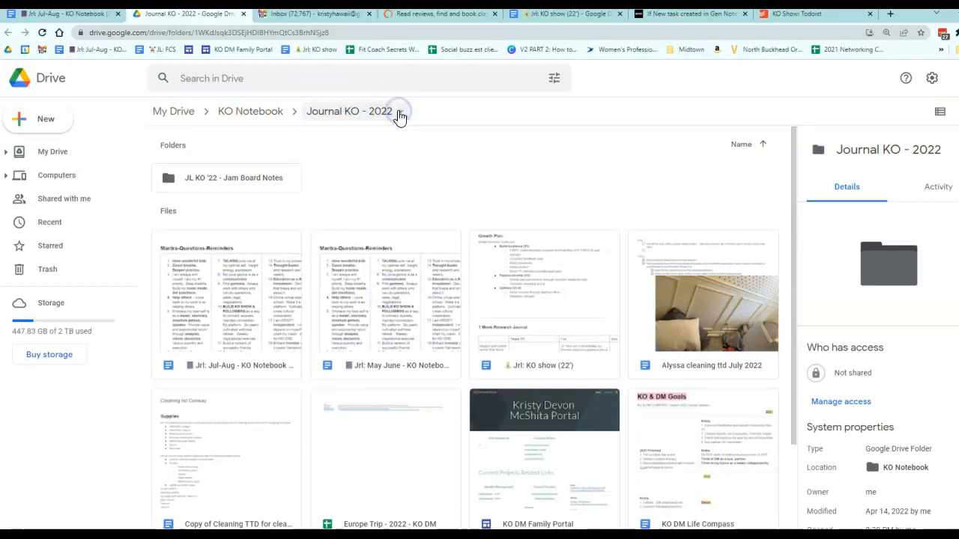
left_click(400, 114)
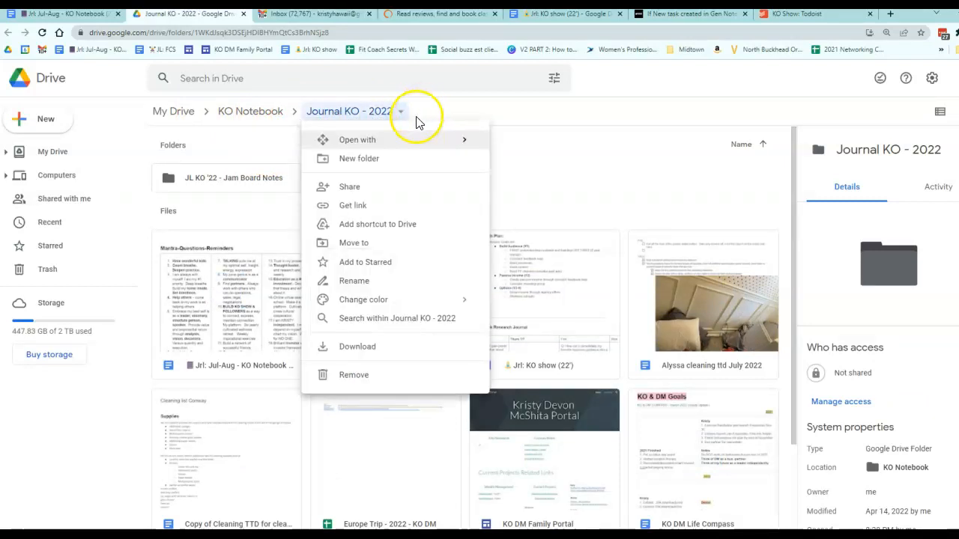
left_click(356, 285)
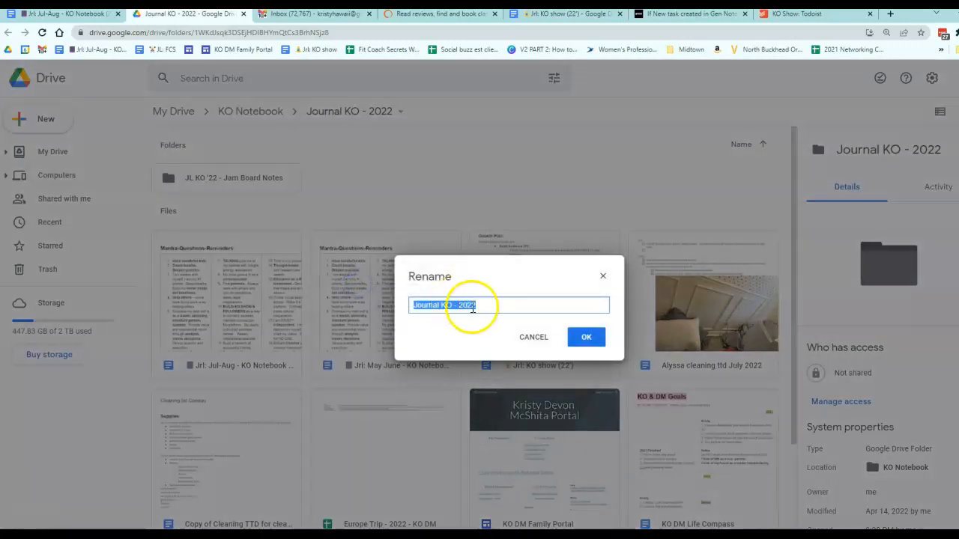
left_click(538, 338)
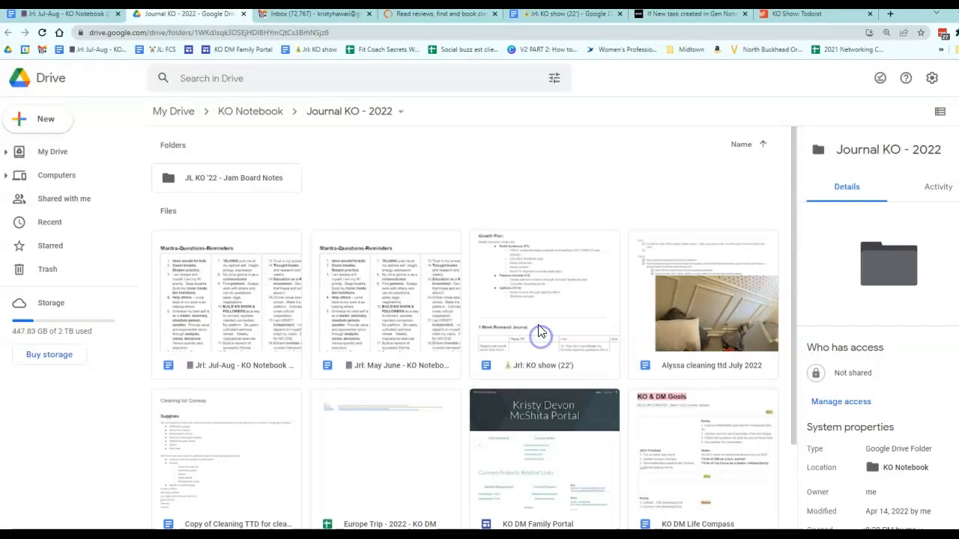
Step: Check the Drive folder path KO Notebook/Journal KO - 2022 against the Drive folder, then save the action and update the applet
left_click(769, 15)
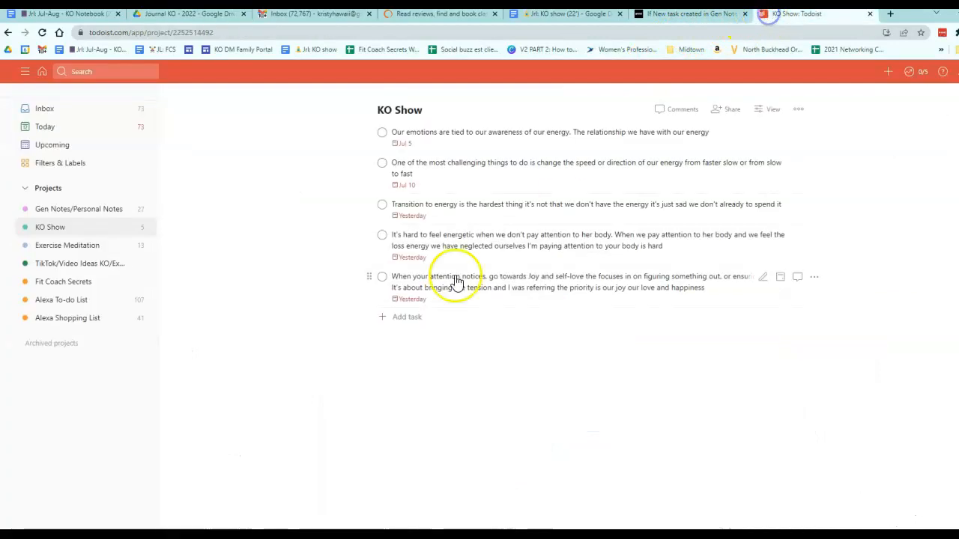
left_click(653, 15)
left_click(505, 404)
left_click_drag(487, 410, 670, 396)
key("End")
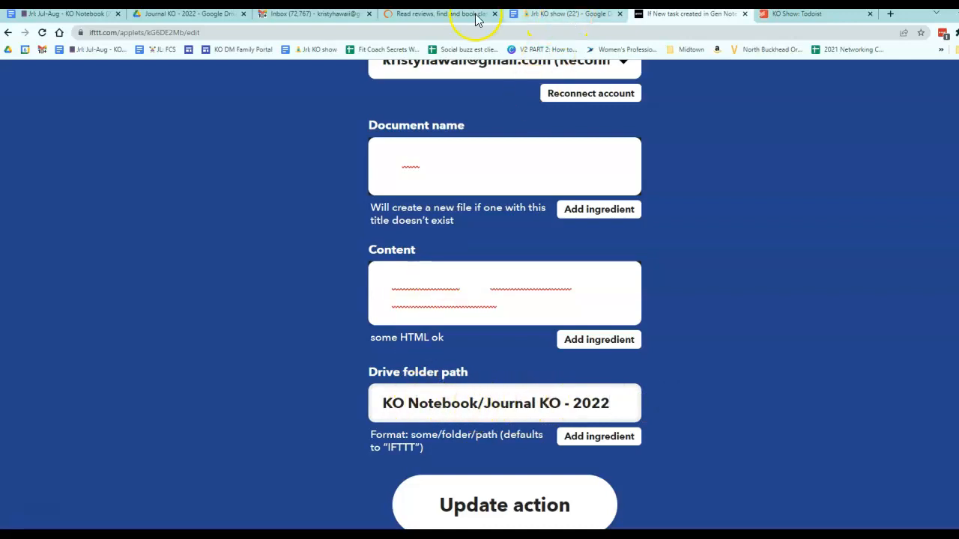
left_click(199, 15)
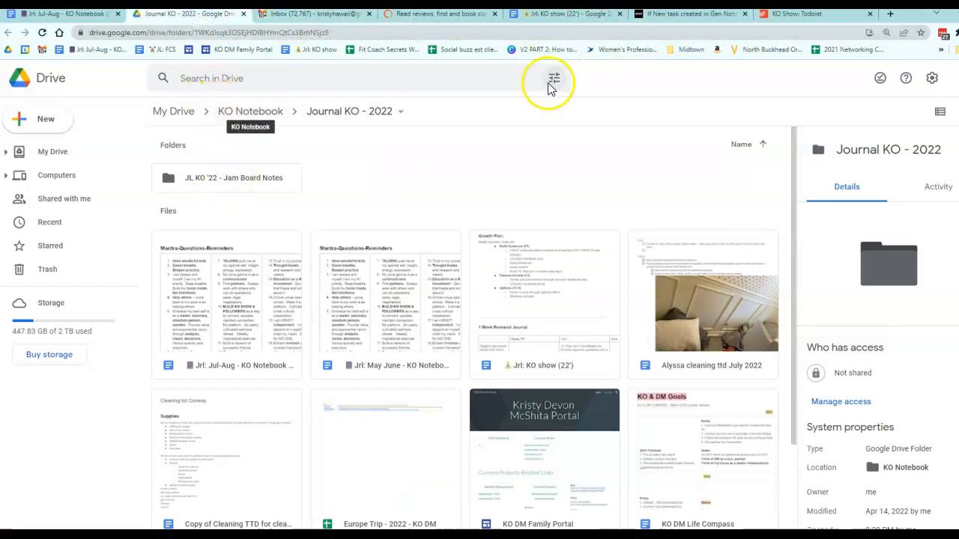
left_click(837, 15)
left_click(664, 15)
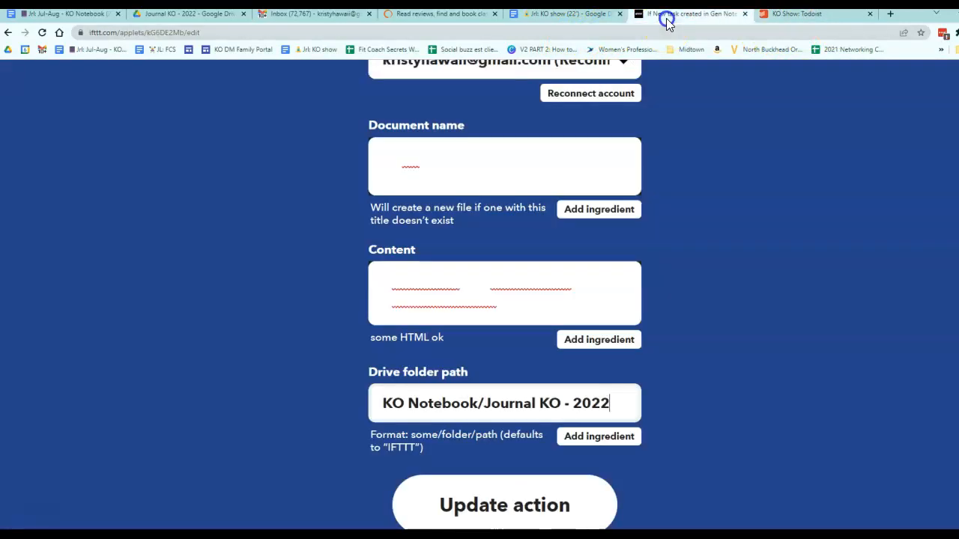
left_click(499, 501)
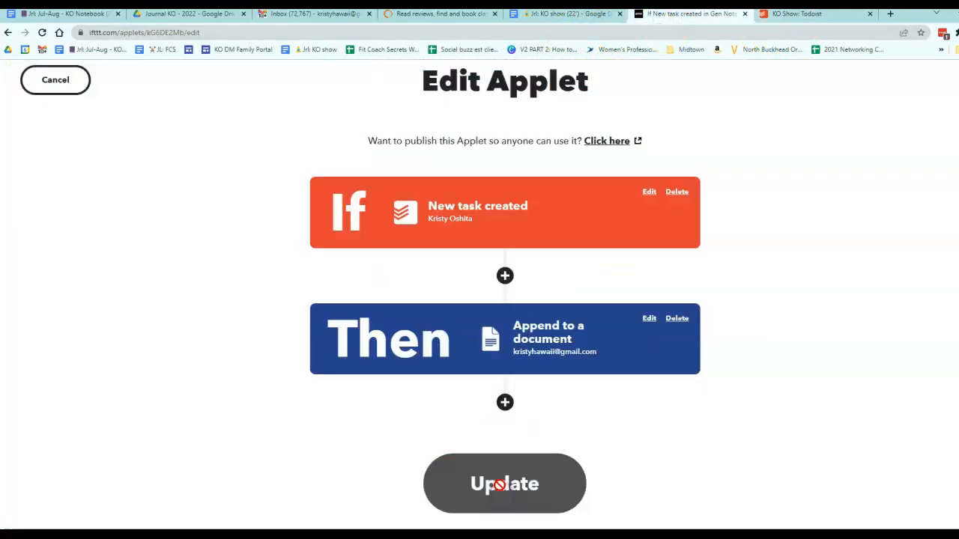
left_click(485, 513)
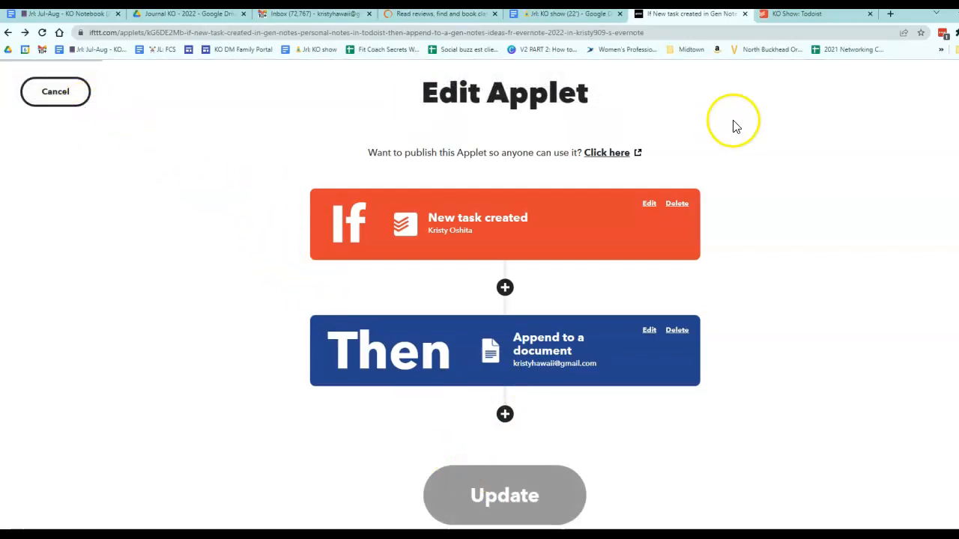
Step: Add a task "test" due 7/12 to the Gen Notes/Personal Notes Todoist project to trigger the applet
scroll(542, 332, "down", 5)
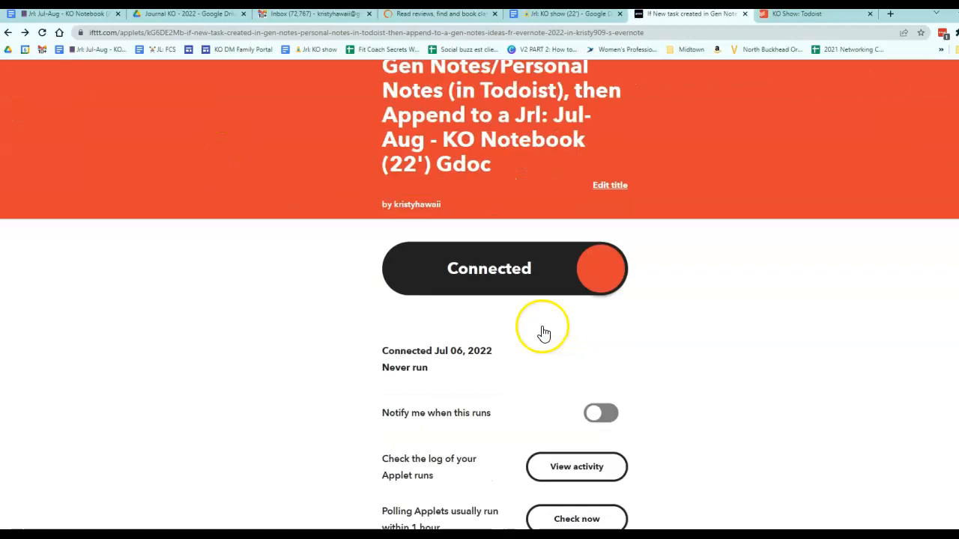
scroll(518, 385, "up", 5)
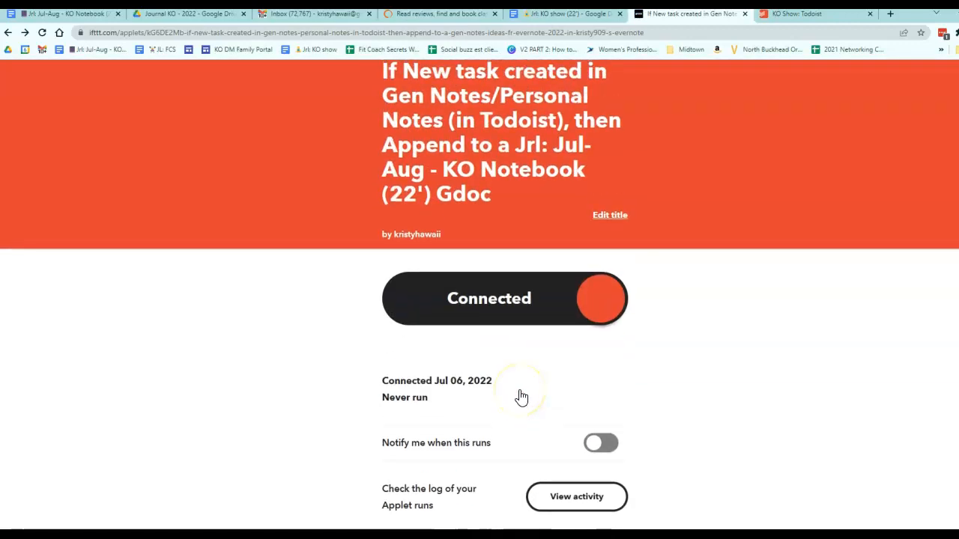
left_click(824, 21)
left_click(114, 211)
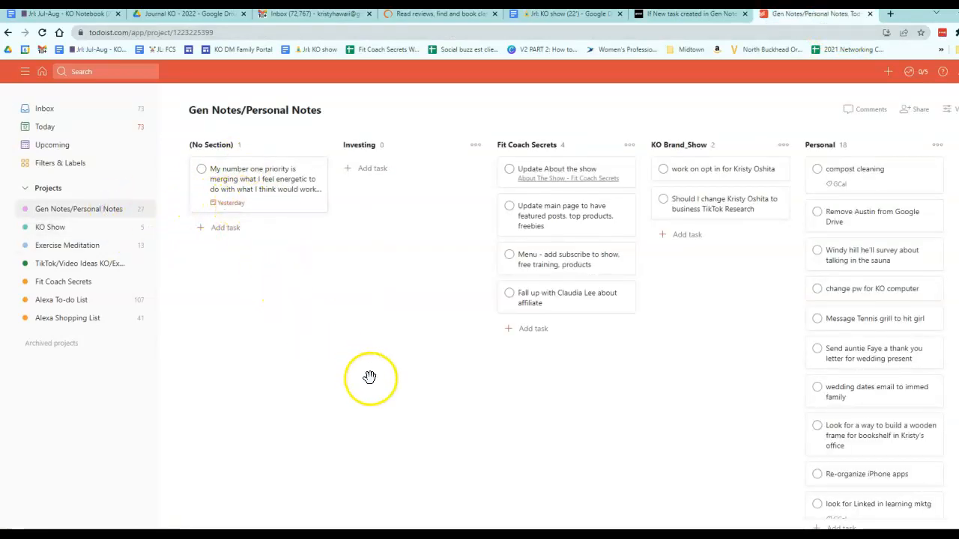
left_click(114, 211)
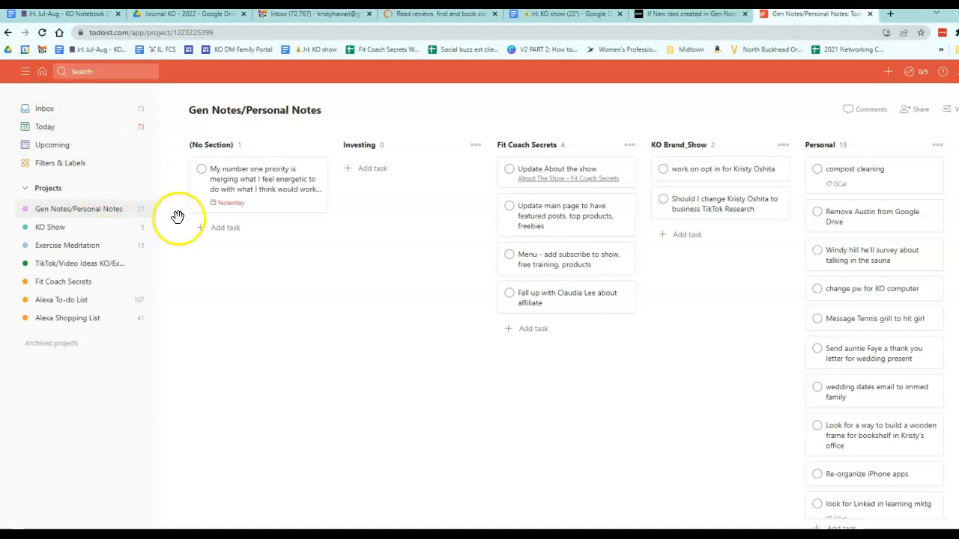
left_click(229, 229)
type("tes")
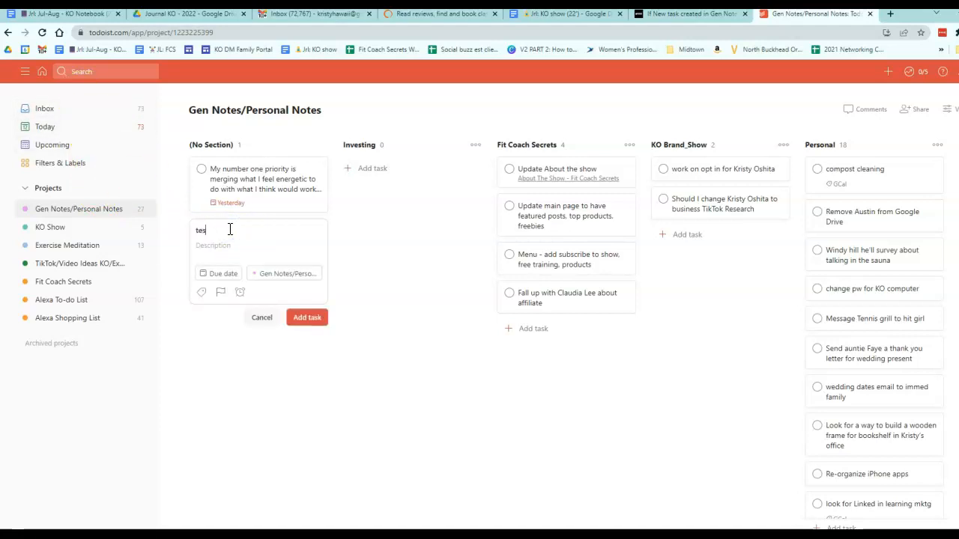
type("t 7/12 -")
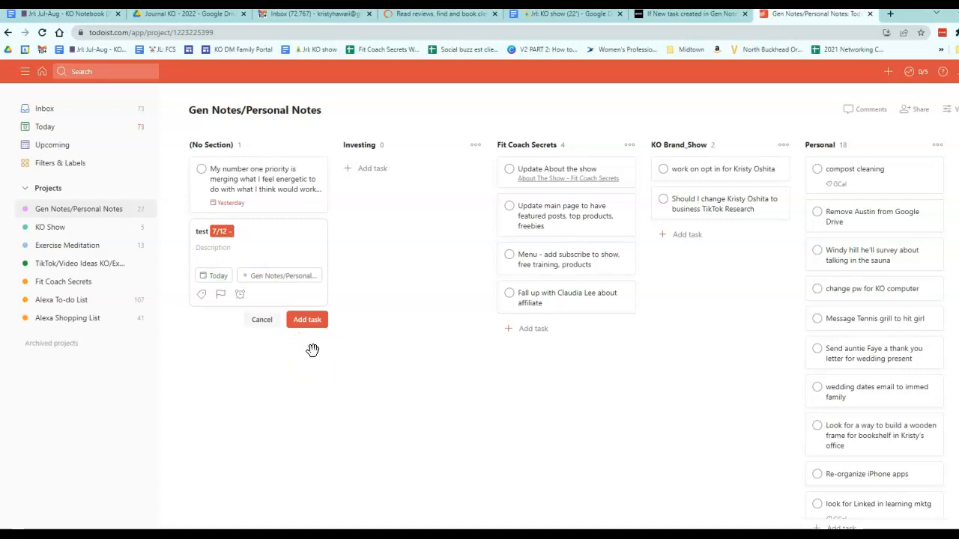
left_click(310, 324)
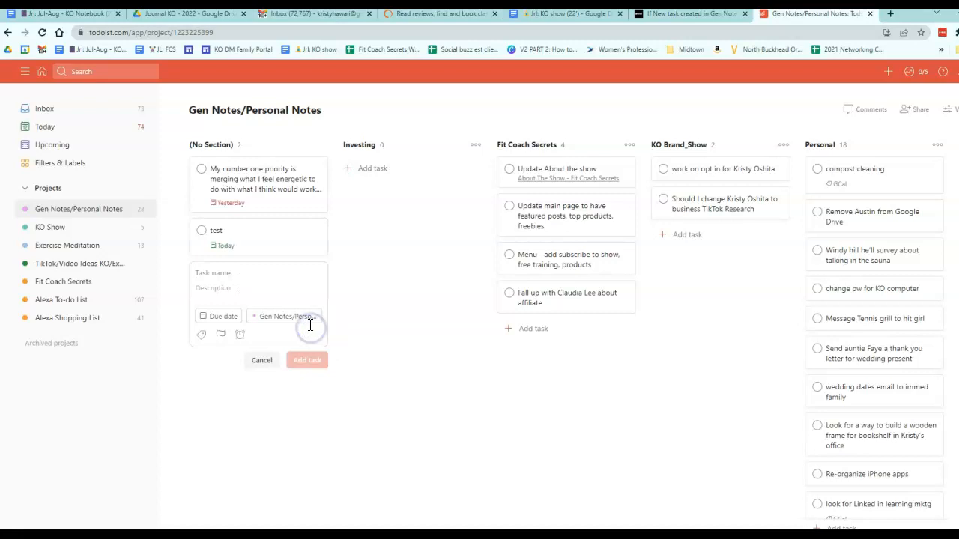
Step: Add a second task named "test jul12" without a due date to the Gen Notes/Personal Notes project
left_click(253, 232)
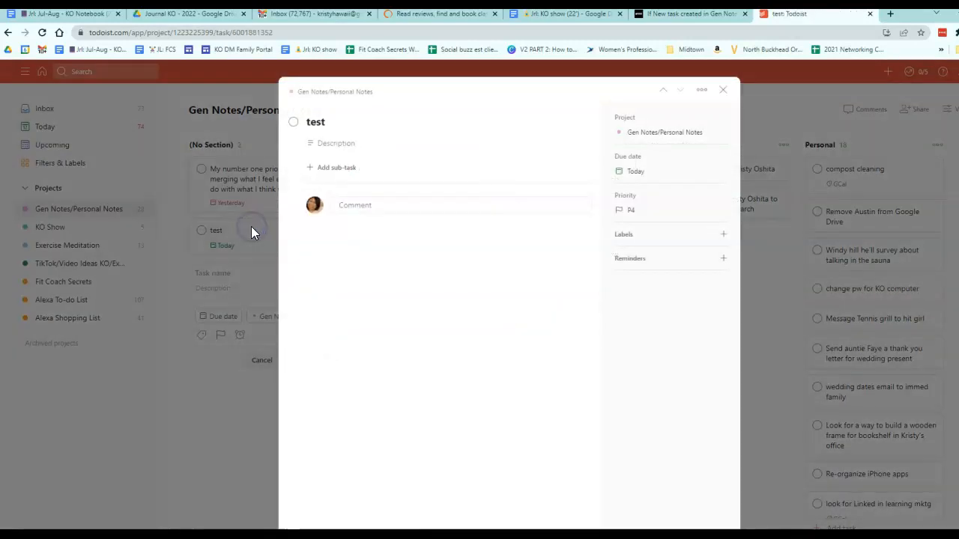
left_click(722, 90)
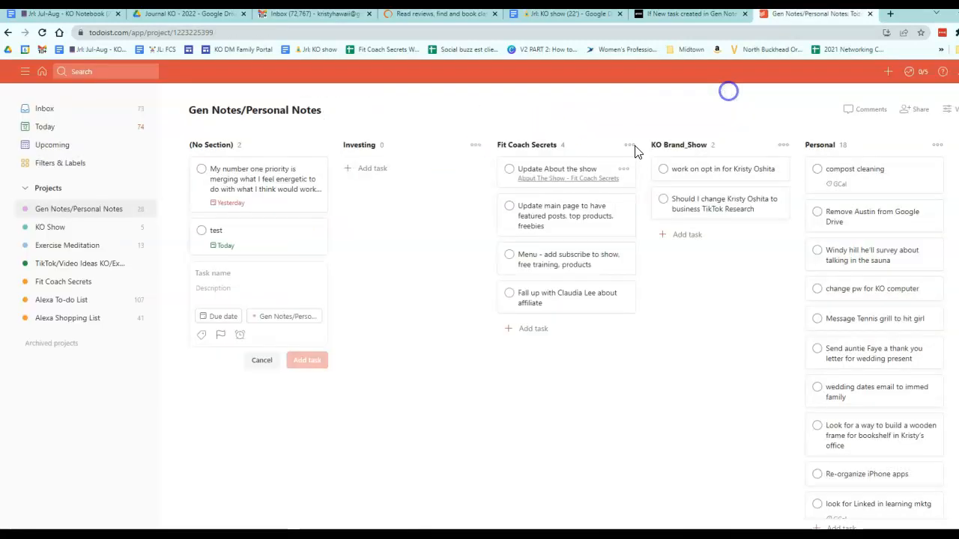
left_click(222, 282)
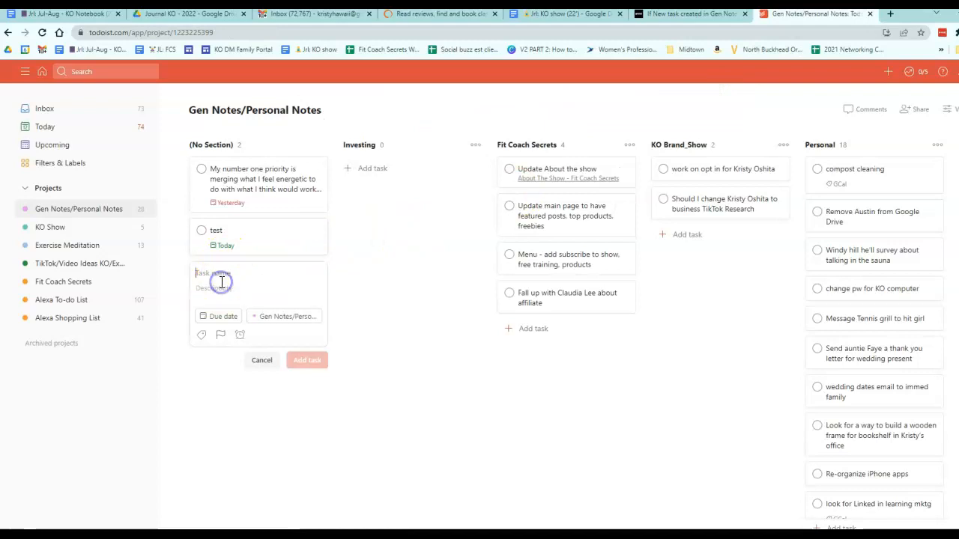
type("test")
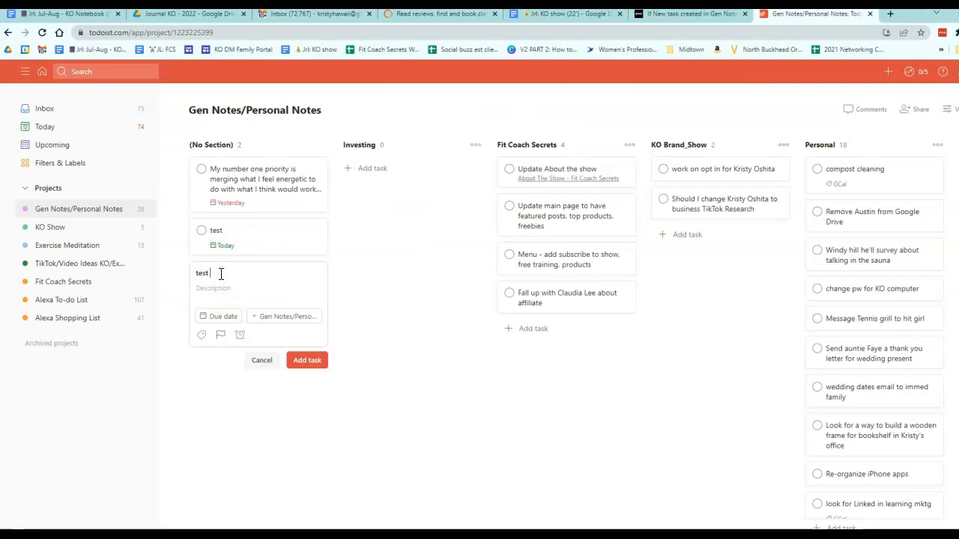
type(" jul")
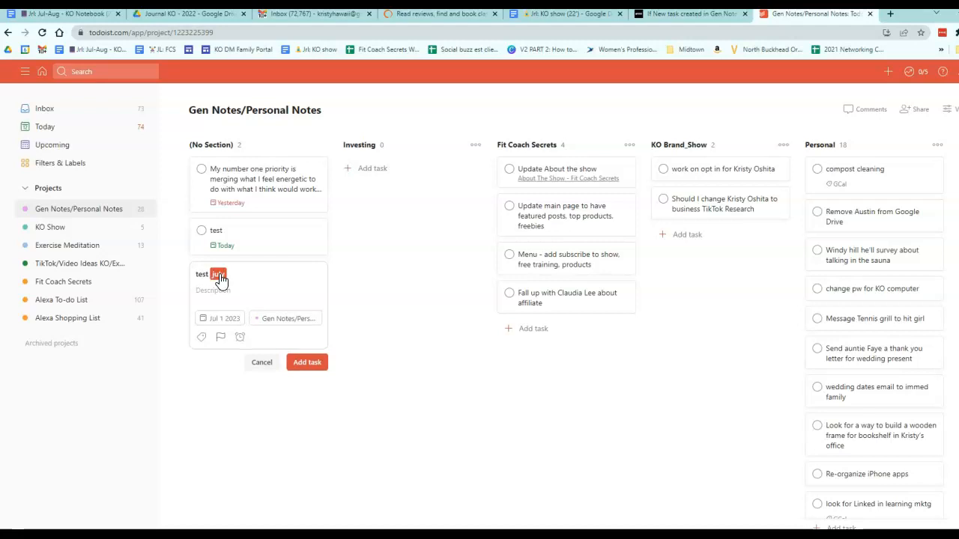
left_click(219, 275)
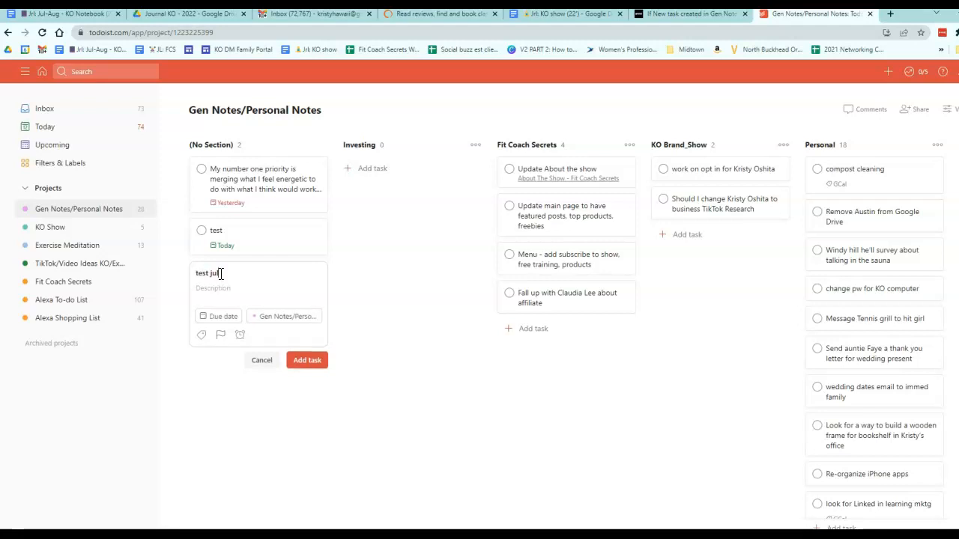
type("12")
key("Return")
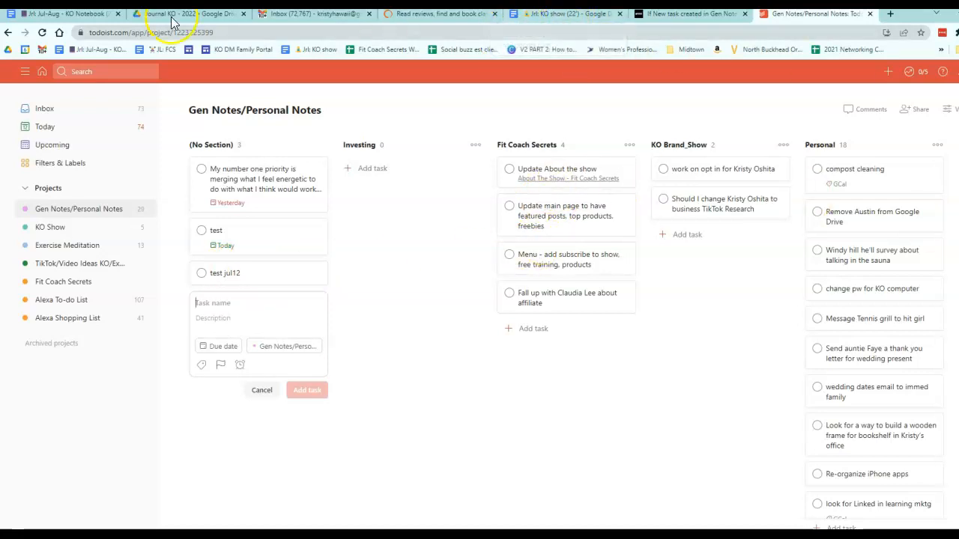
Step: Check the end of the Jrl: Jul-Aug - KO Notebook Google Doc for appended test tasks
left_click(99, 17)
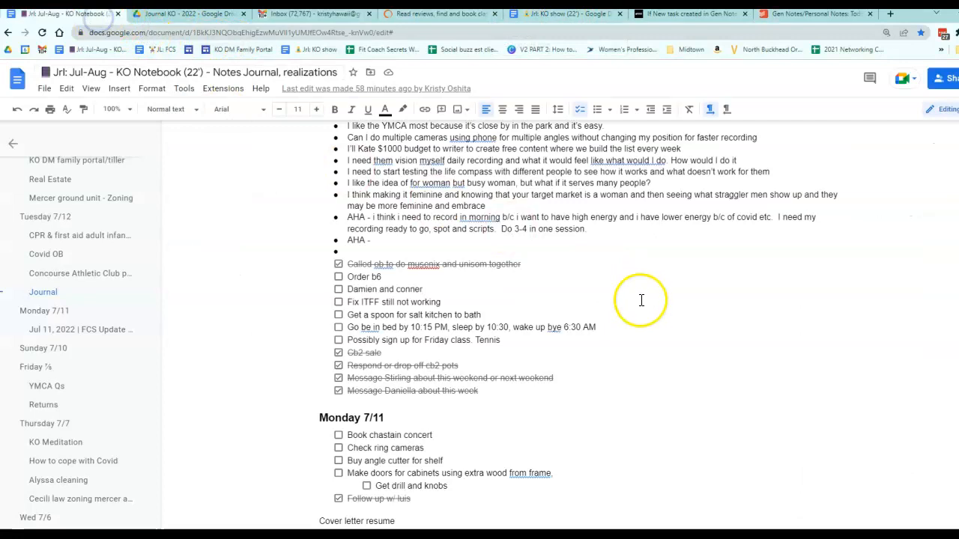
scroll(637, 300, "down", 10)
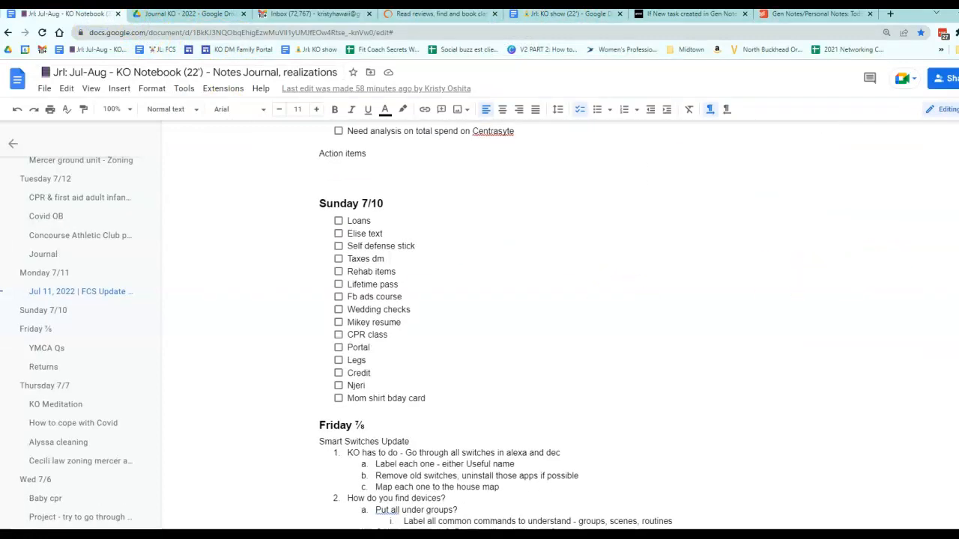
scroll(637, 300, "down", 15)
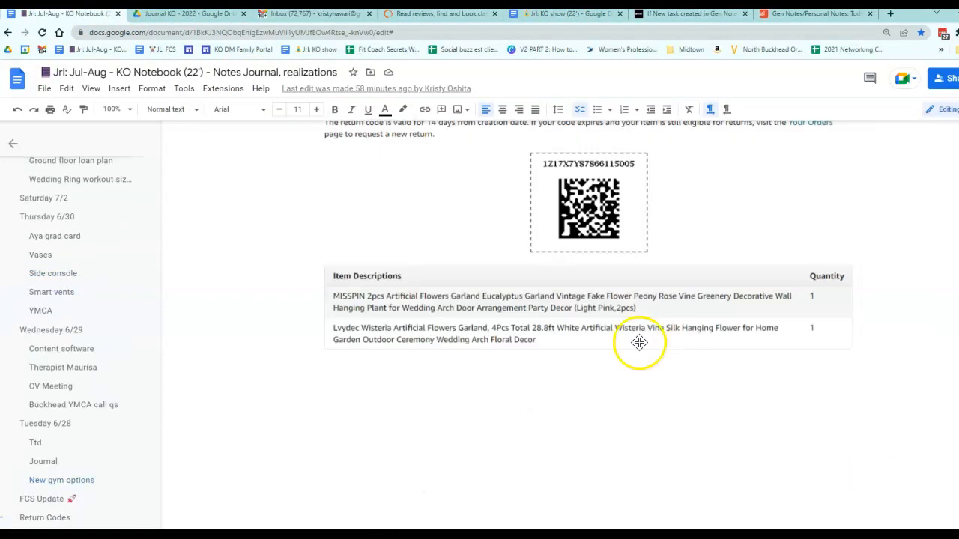
left_click(766, 15)
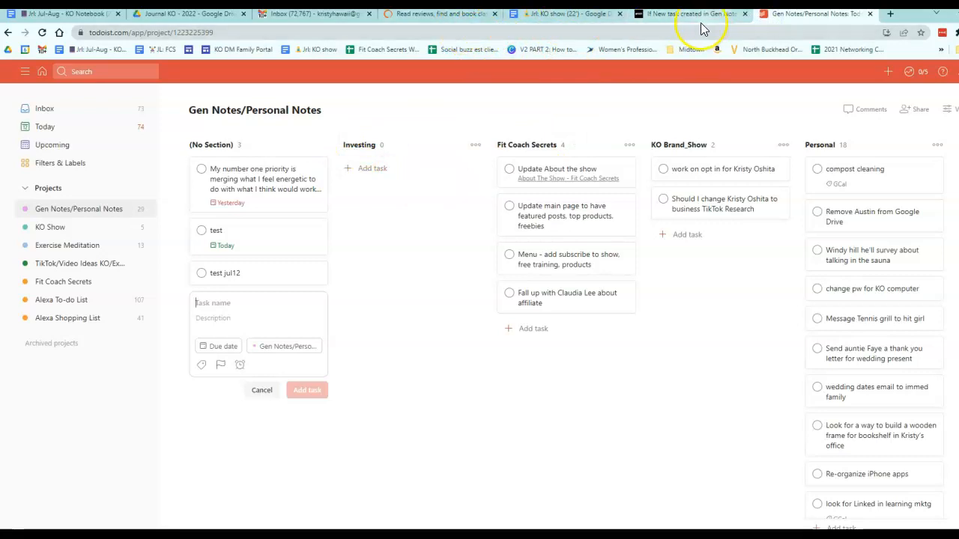
left_click(649, 25)
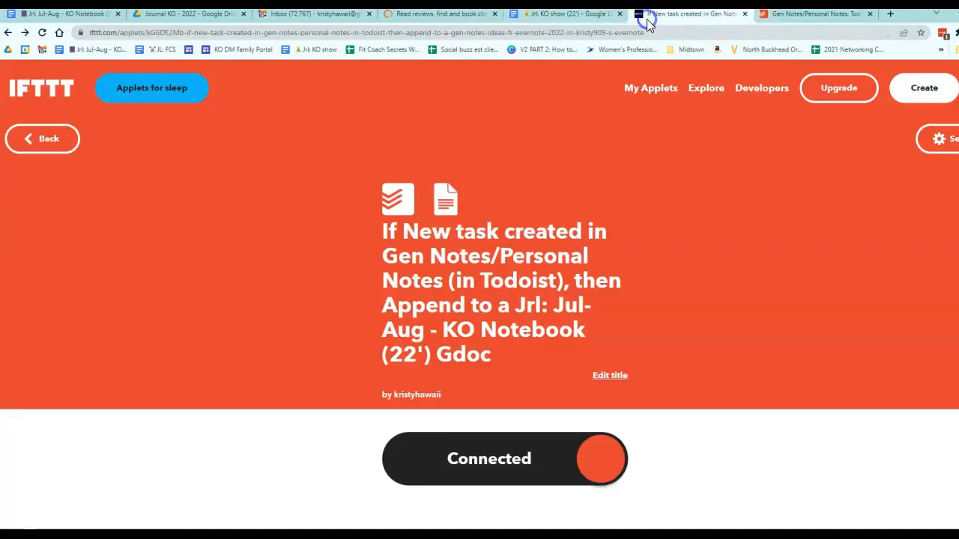
Step: Open the KO Show Todoist applet and compare the document named in its title with the KO Show Ideas Google Doc's title
left_click(44, 140)
scroll(311, 298, "down", 3)
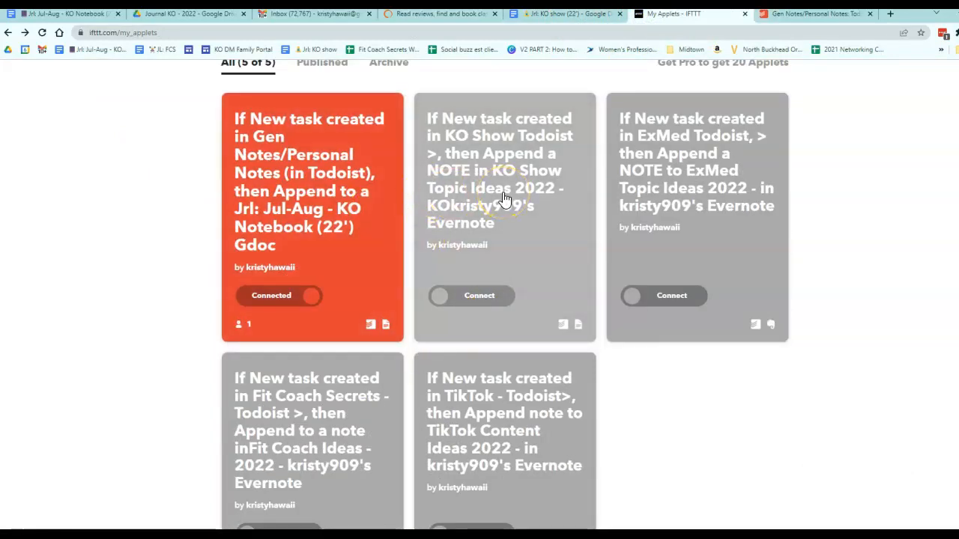
left_click(482, 229)
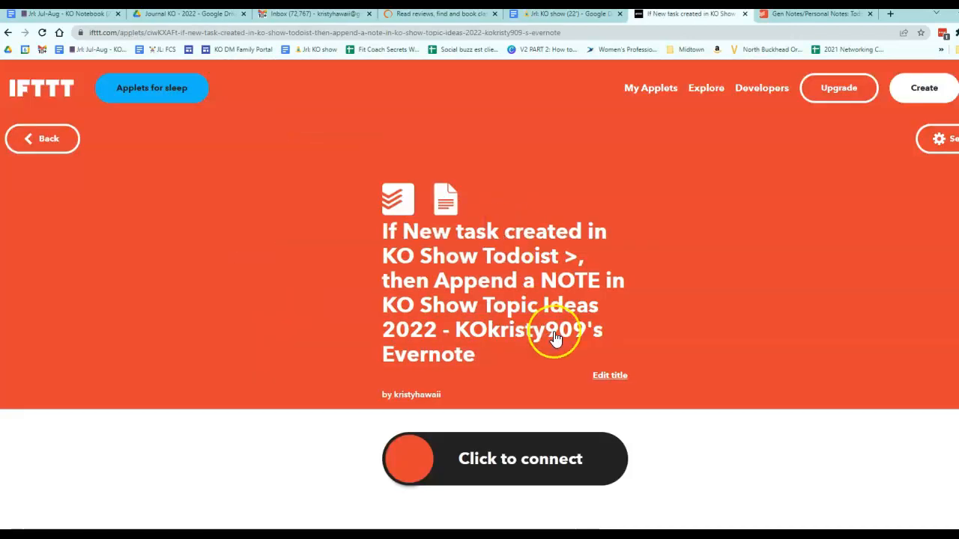
left_click(603, 376)
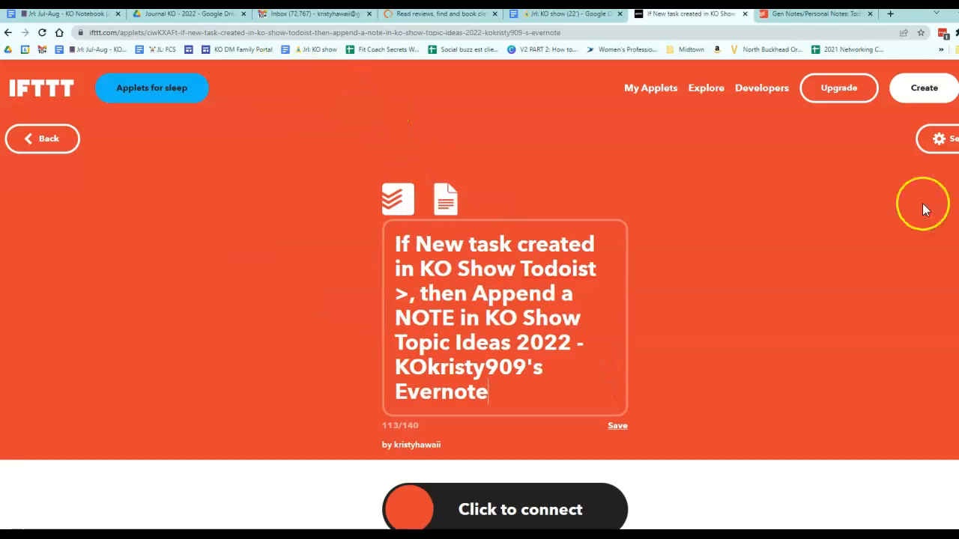
left_click_drag(951, 22, 192, 16)
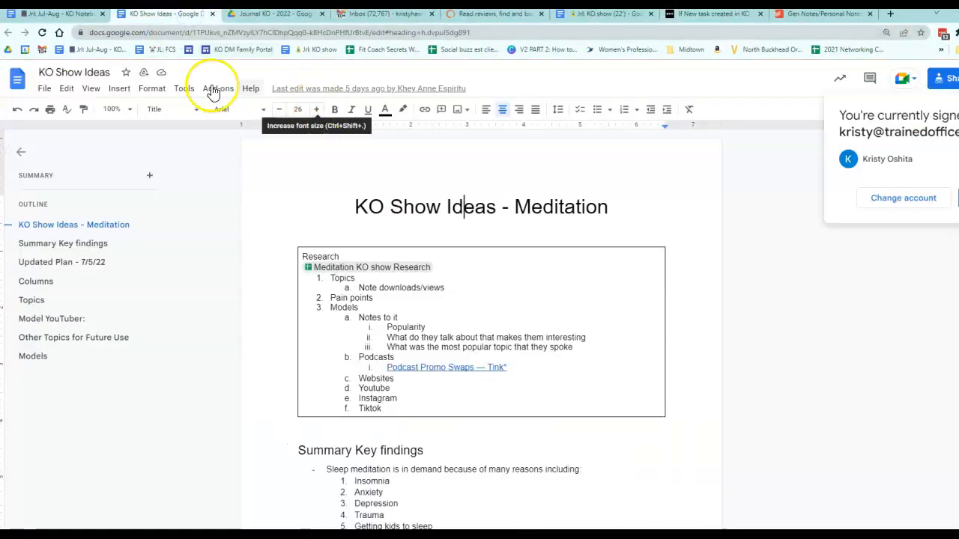
double_click(90, 72)
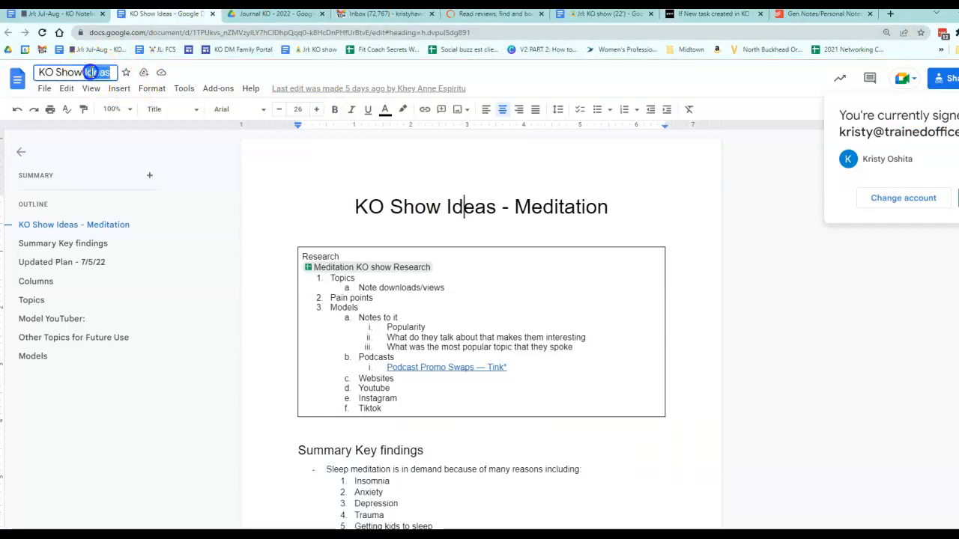
left_click(785, 18)
left_click(739, 18)
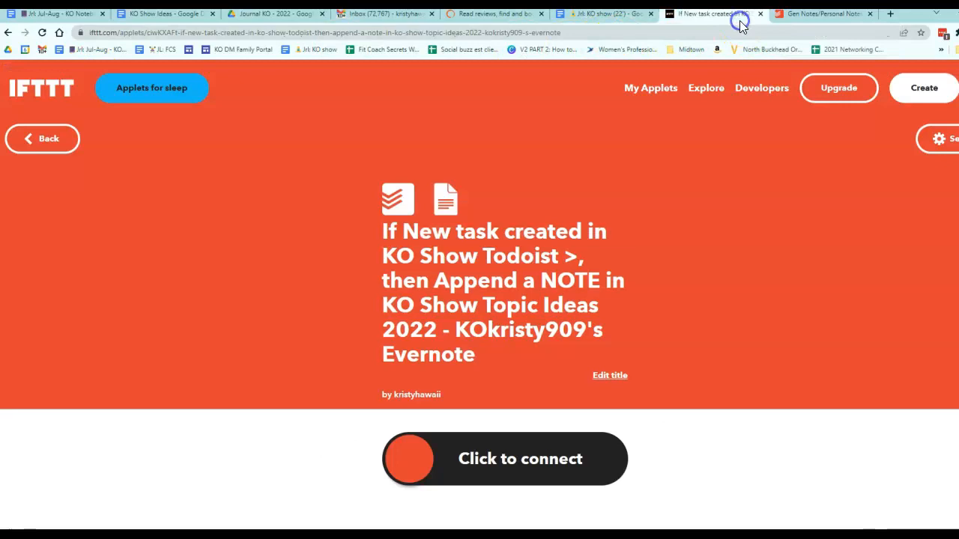
left_click(571, 329)
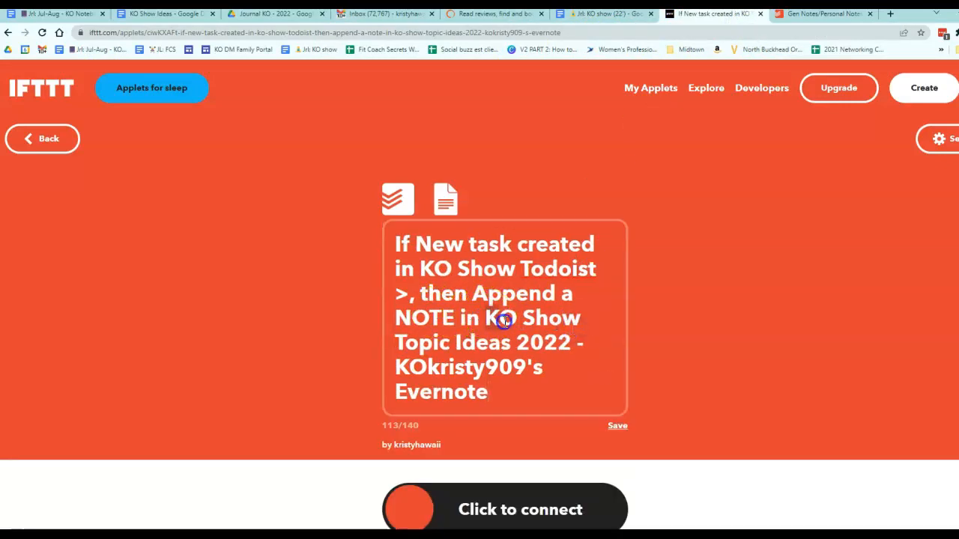
left_click_drag(503, 320, 549, 350)
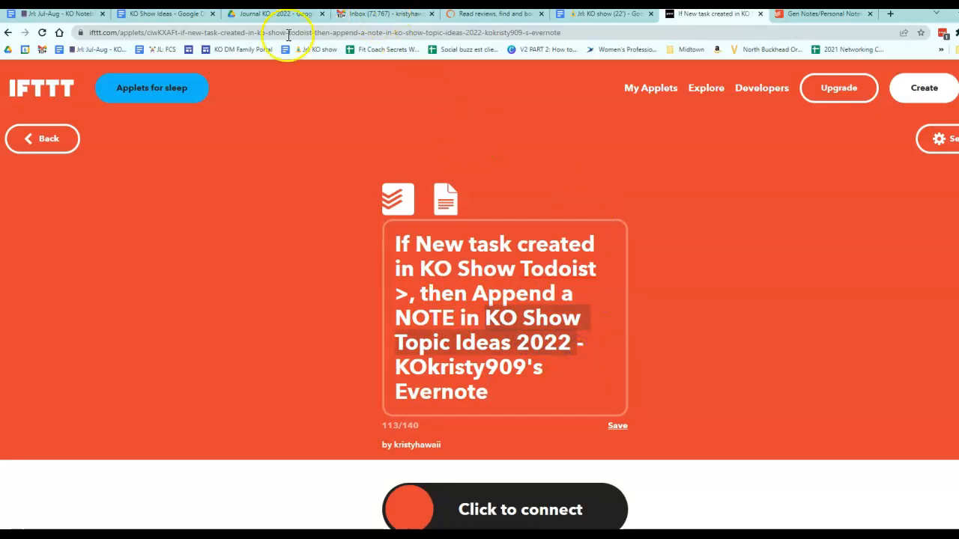
left_click(188, 21)
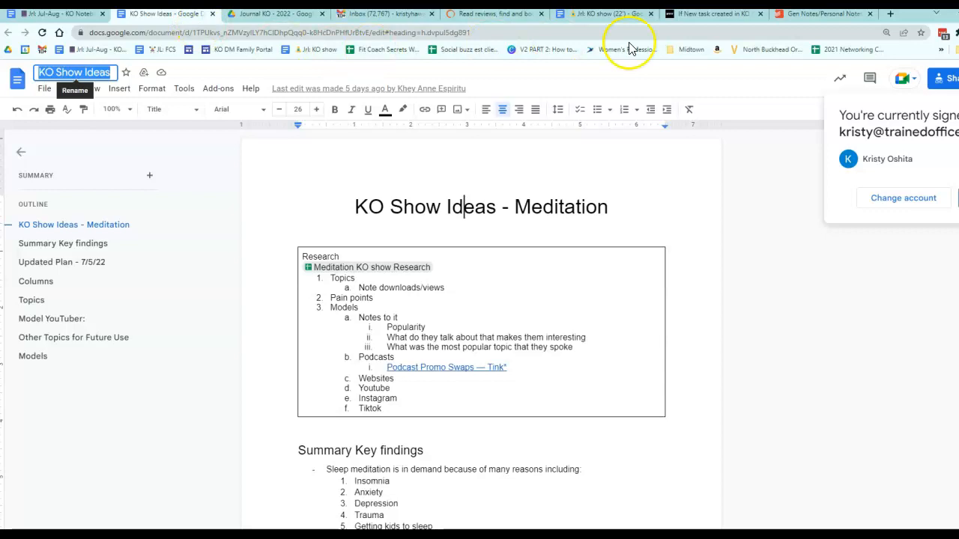
left_click(795, 16)
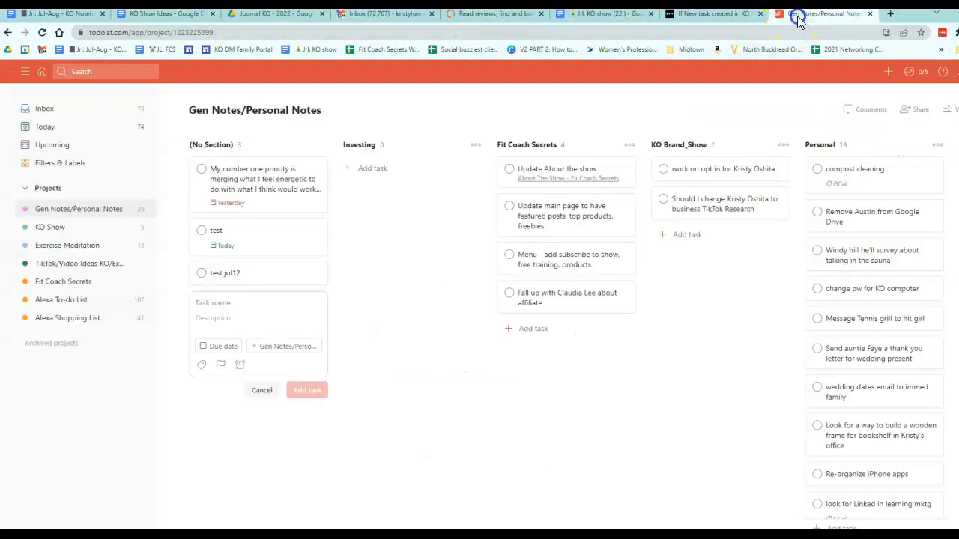
left_click(723, 16)
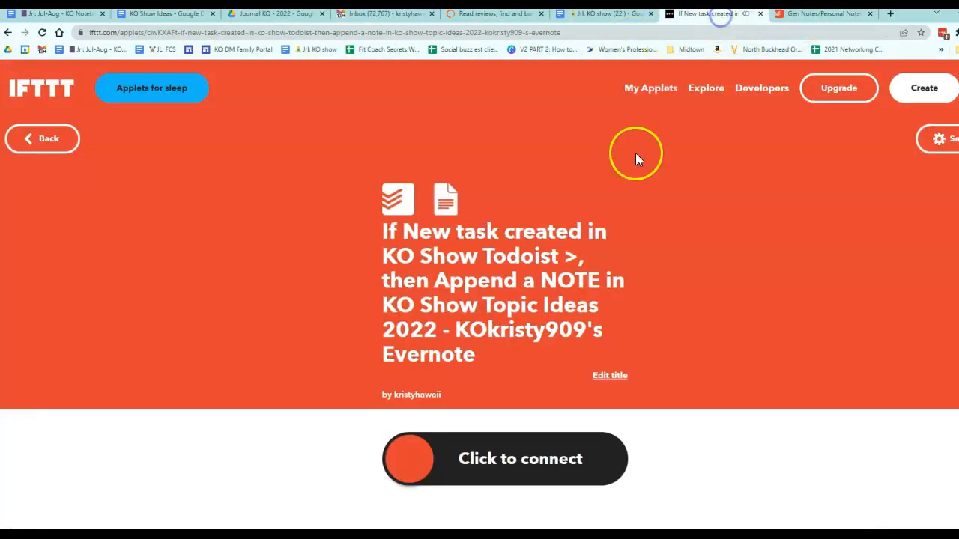
left_click(499, 339)
left_click_drag(395, 367, 548, 402)
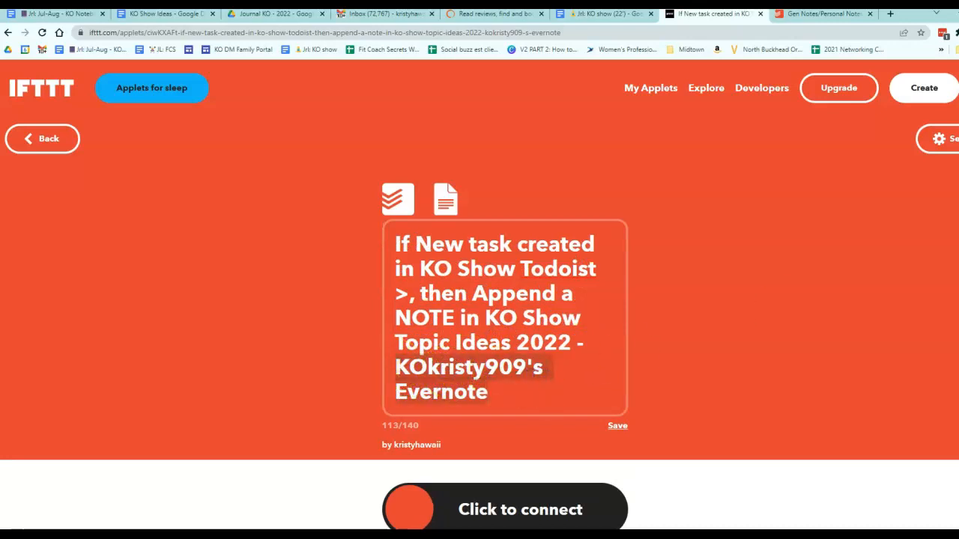
Step: Open the Jrl: KO show (22') document from its link in the KO notebook's Projects table
left_click(79, 14)
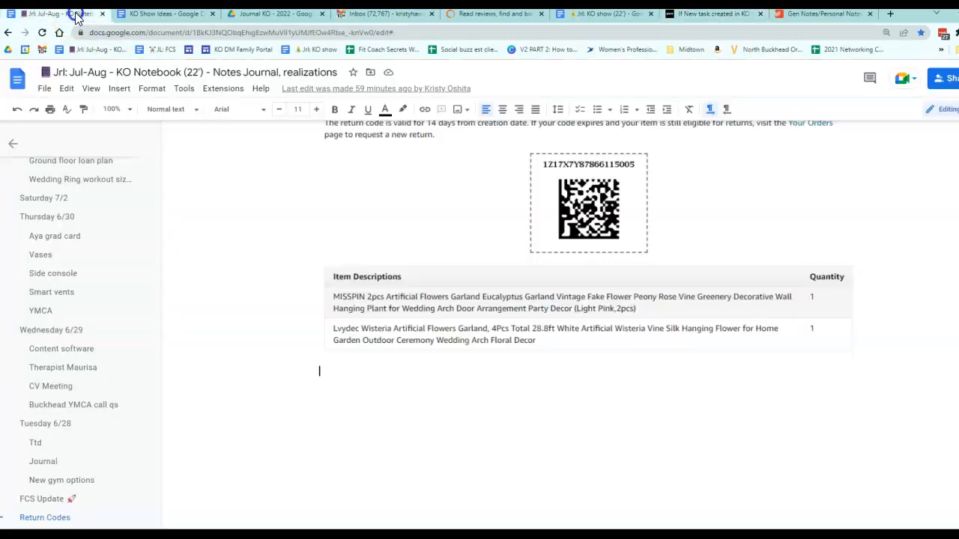
scroll(407, 258, "up", 2)
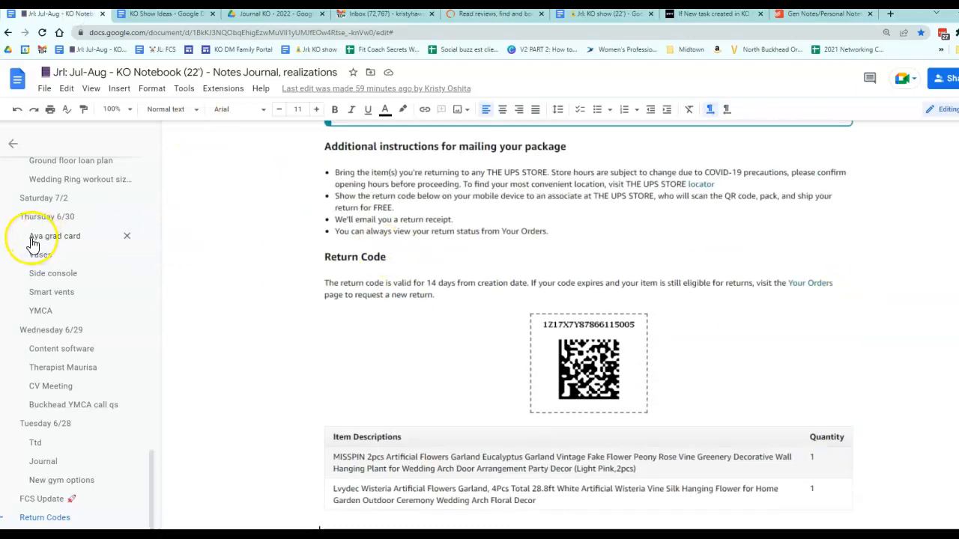
scroll(32, 243, "up", 5)
scroll(32, 244, "up", 10)
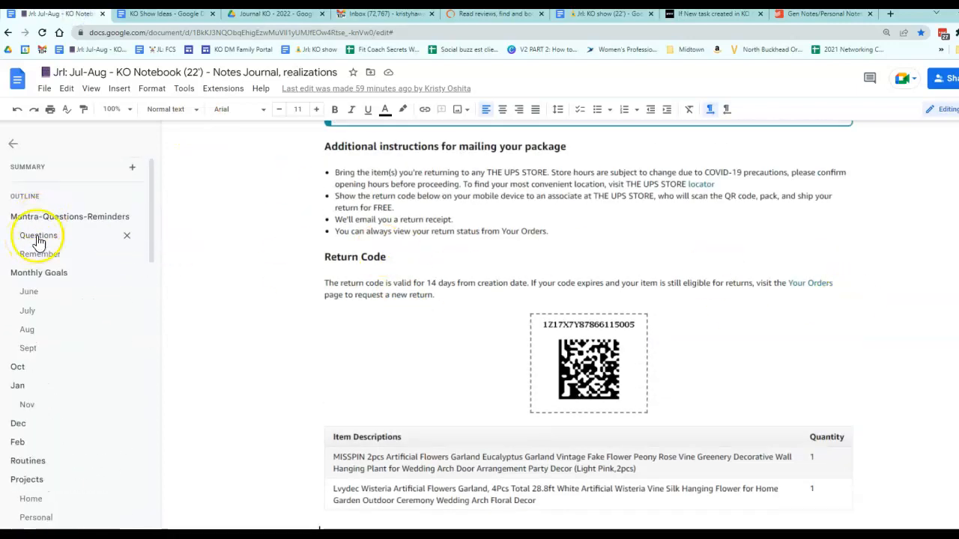
left_click(48, 277)
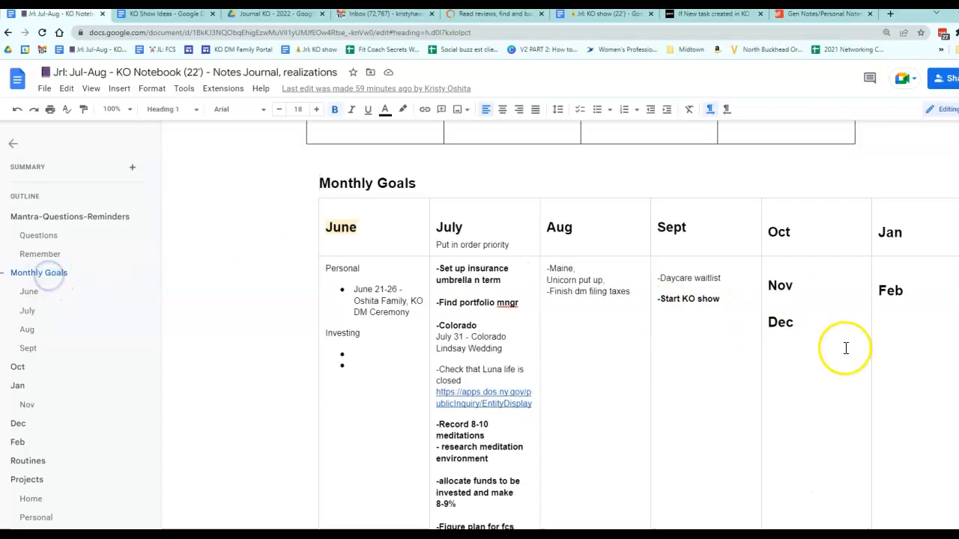
scroll(825, 342, "up", 4)
scroll(825, 342, "down", 12)
scroll(826, 342, "up", 2)
scroll(825, 342, "up", 1)
scroll(784, 505, "down", 6)
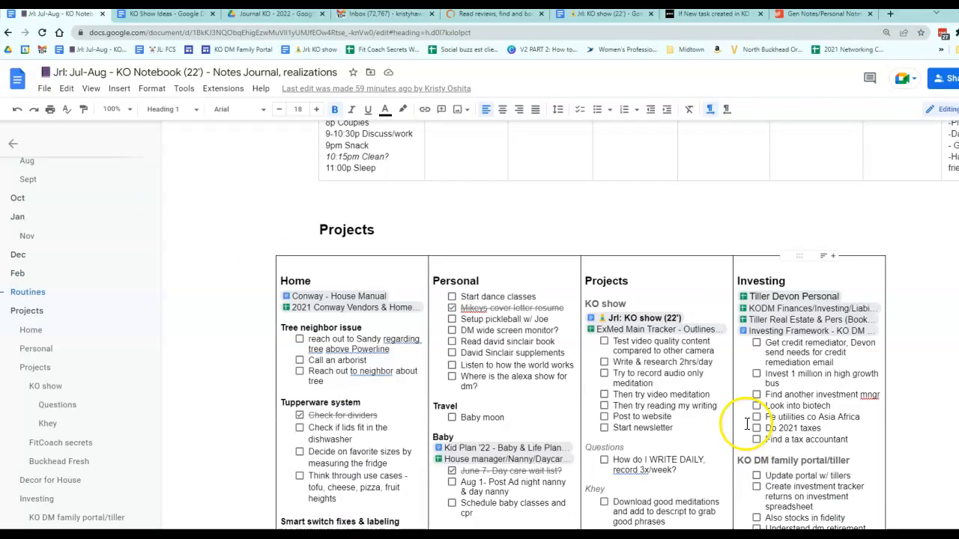
left_click(643, 210)
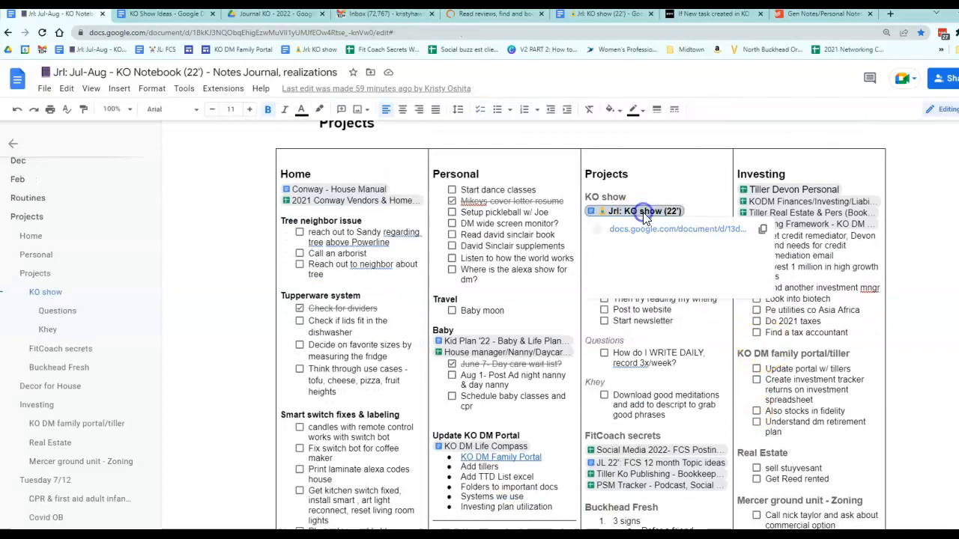
left_click(652, 230)
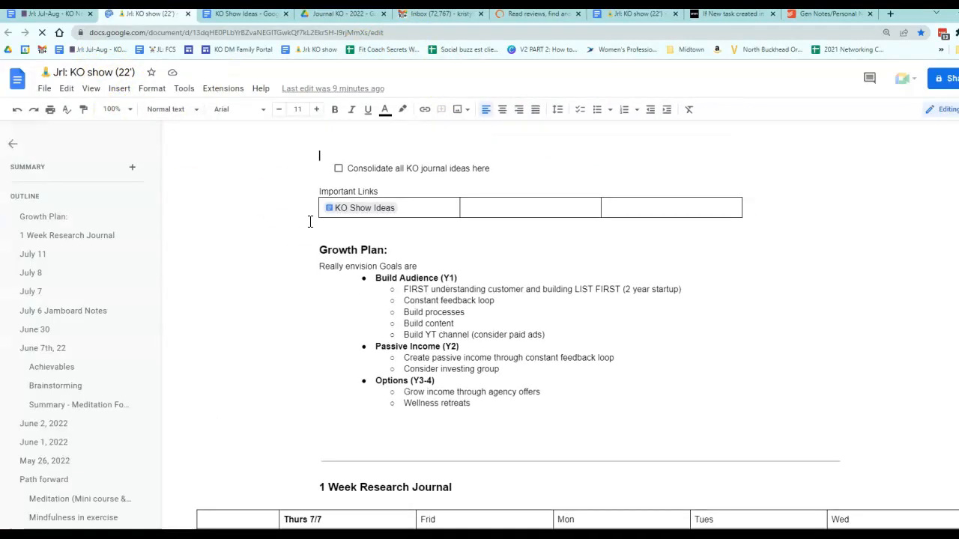
Step: Copy the journal doc's title and rename the KO Show applet to "If New task created in KO Show Todoist >, then Append a NOTE in Jrl: KO show (22') - Gdocs"
left_click(104, 73)
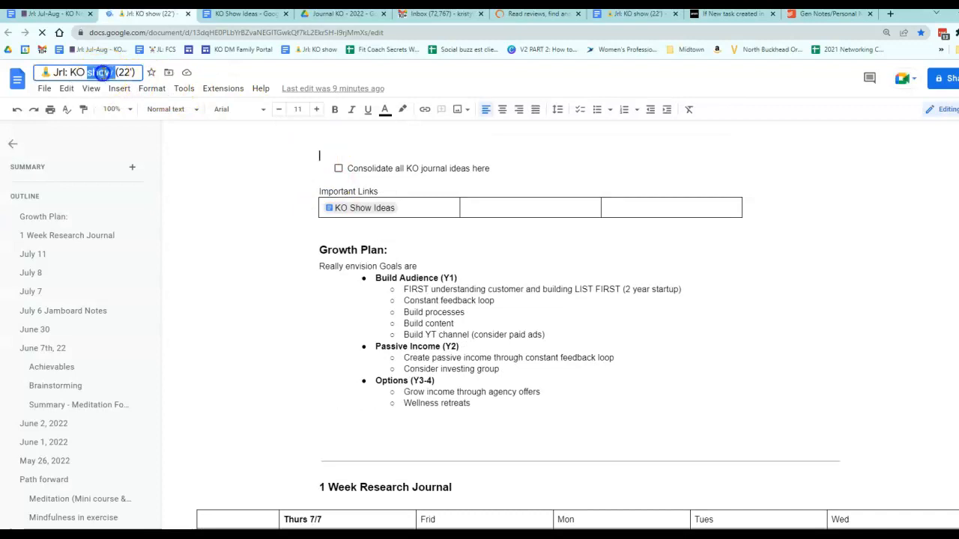
left_click(721, 14)
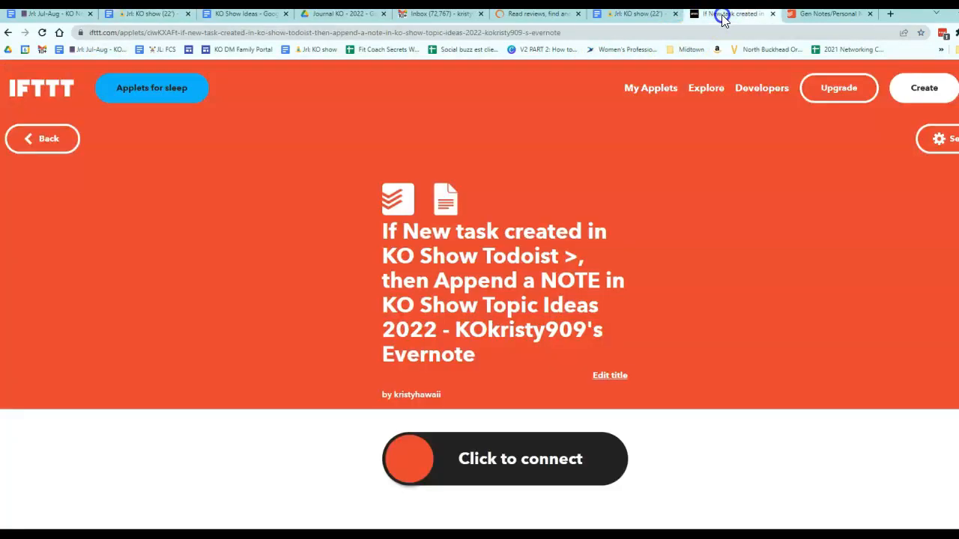
left_click(507, 307)
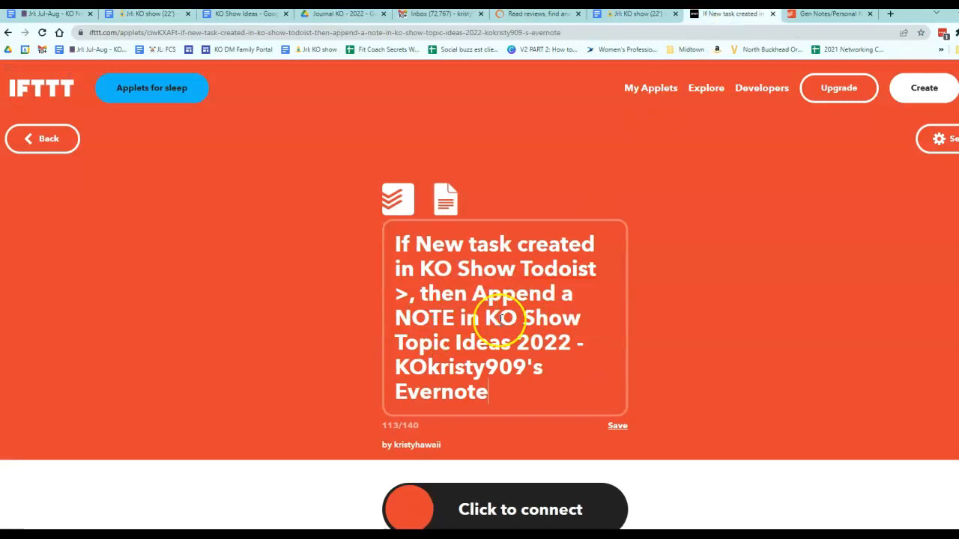
left_click(584, 327)
left_click(509, 329)
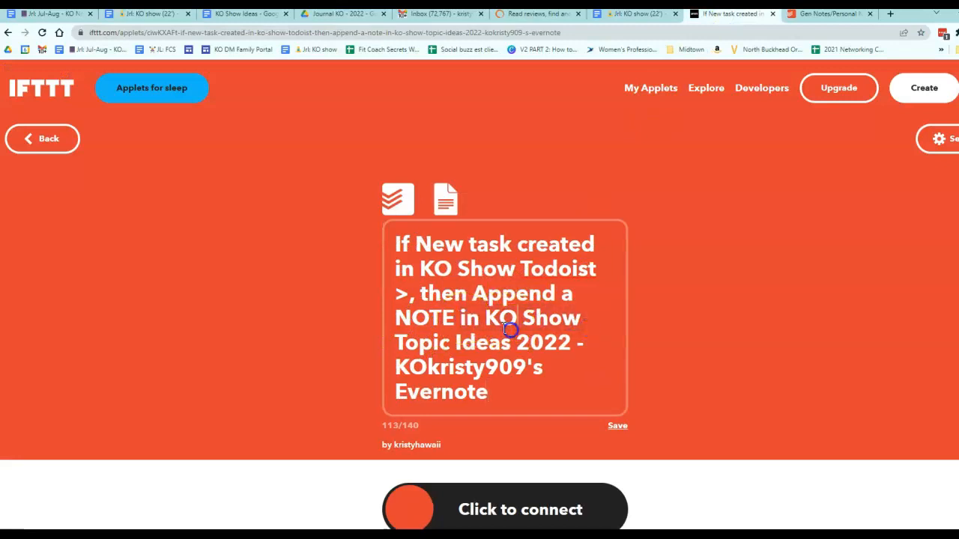
left_click_drag(491, 318, 584, 378)
type("🧘Jrl: KO show (22')")
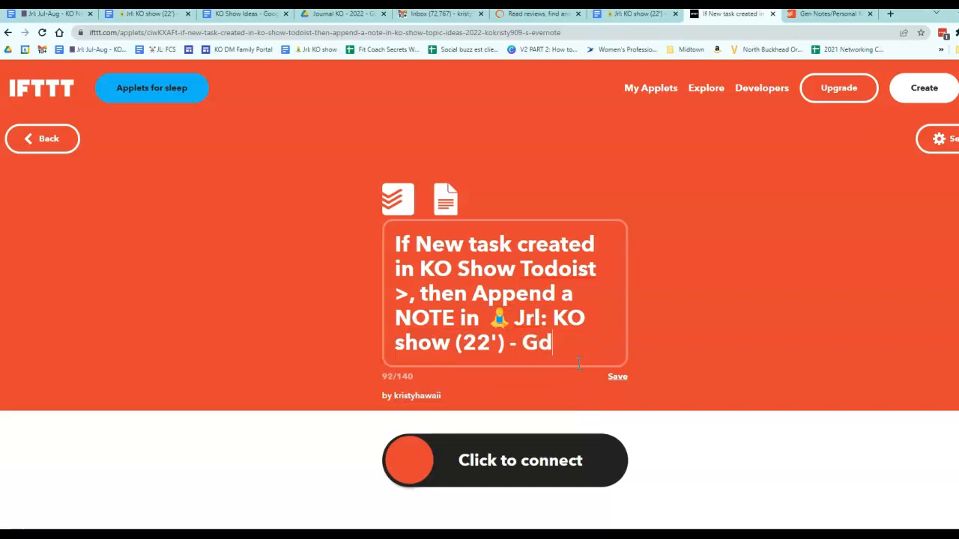
left_click(617, 378)
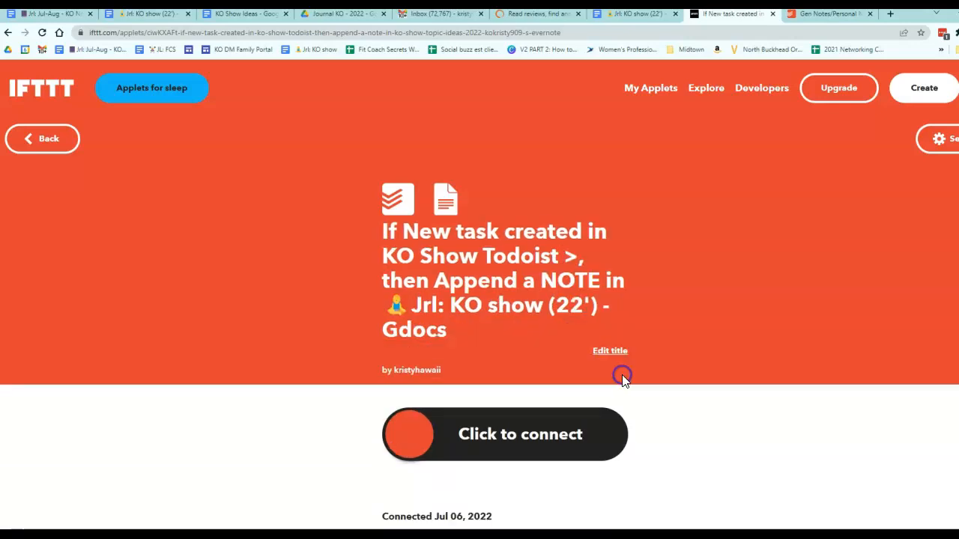
Step: Connect the renamed KO Show applet
scroll(610, 379, "down", 1)
left_click(546, 342)
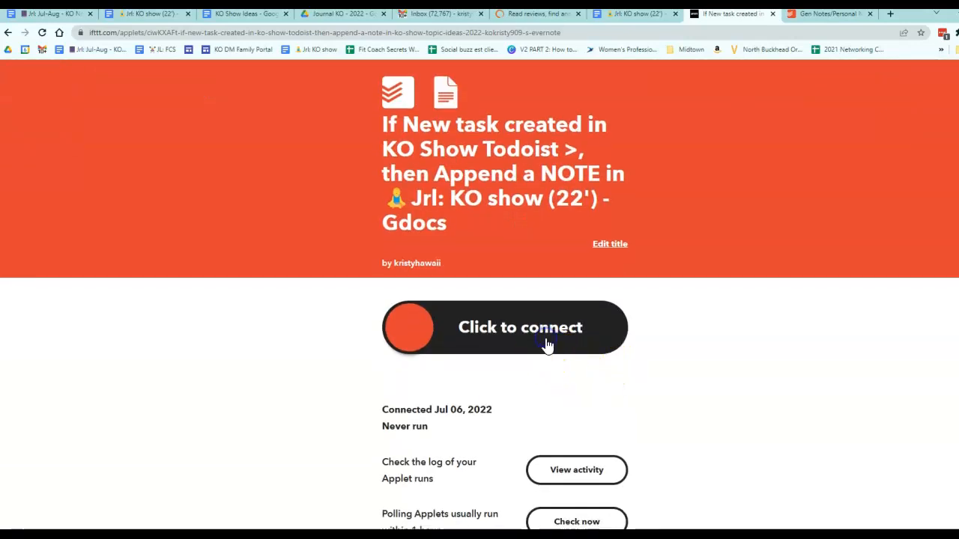
scroll(859, 240, "up", 2)
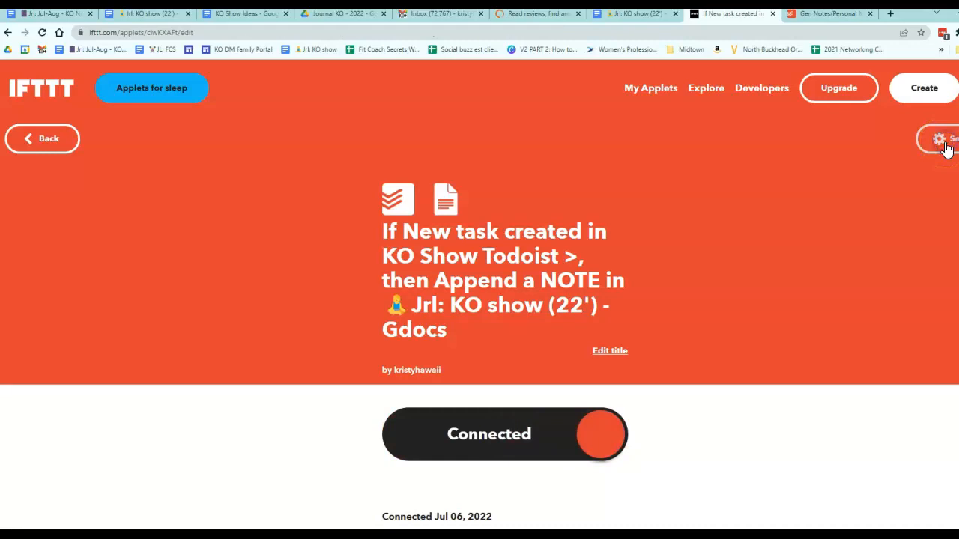
Step: Open the applet's settings, review the trigger's watched Todoist project, and compare it with the KO Show project in Todoist
left_click(912, 143)
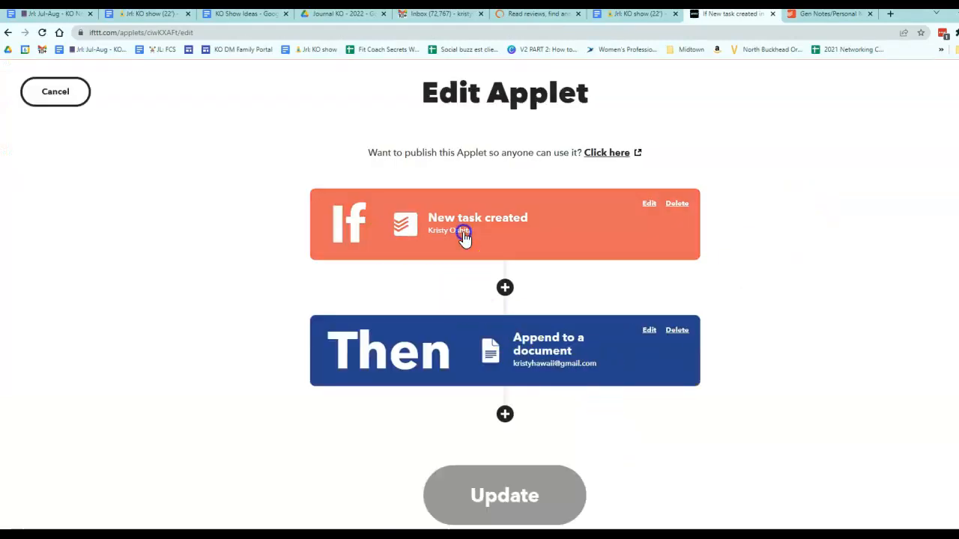
left_click(464, 233)
scroll(488, 406, "down", 1)
scroll(343, 252, "up", 1)
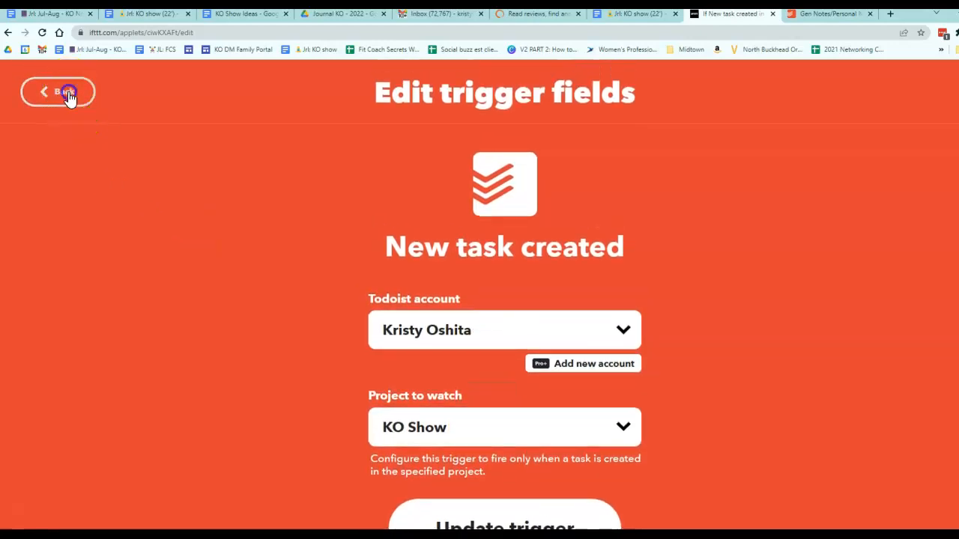
left_click(66, 93)
left_click(828, 15)
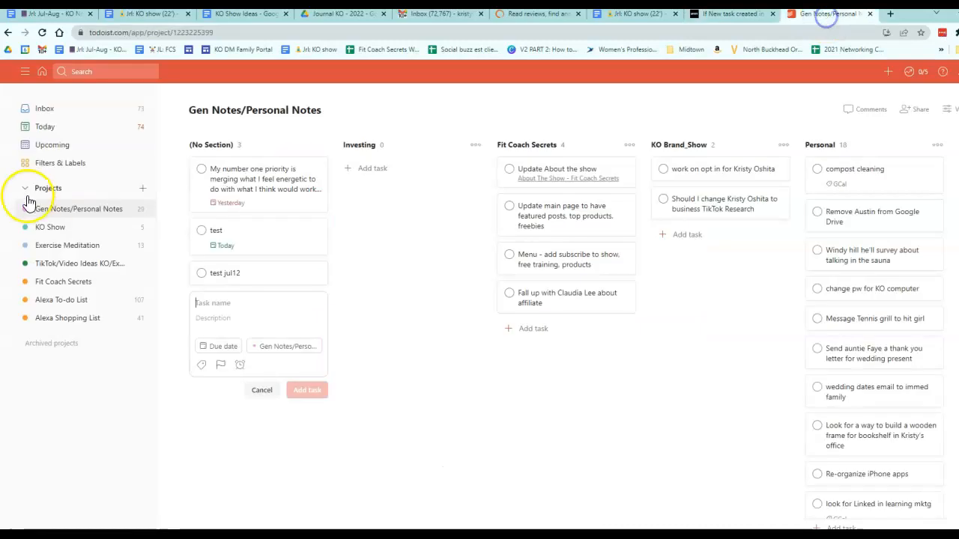
left_click(53, 229)
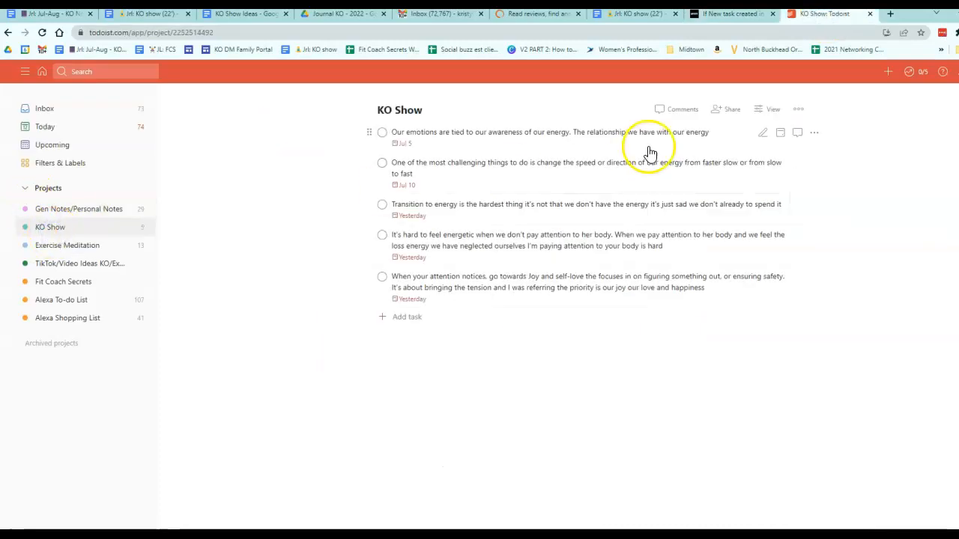
Step: Review the applet's action fields: document name, content, and Drive folder path
left_click(727, 18)
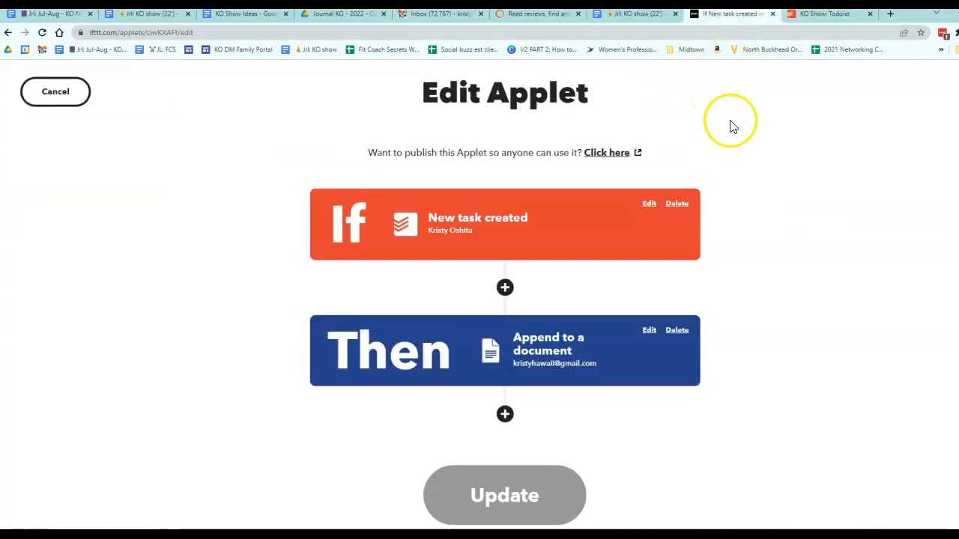
scroll(579, 354, "down", 3)
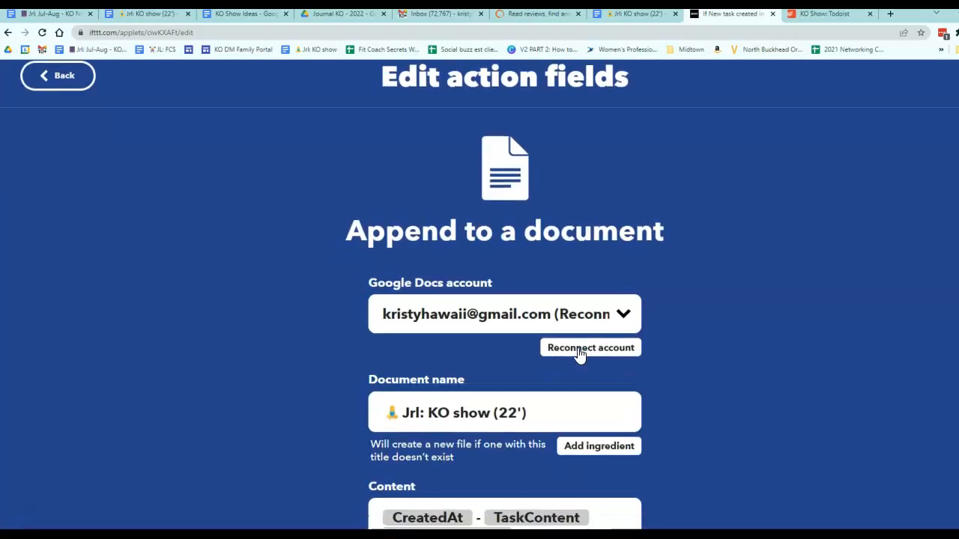
left_click(547, 223)
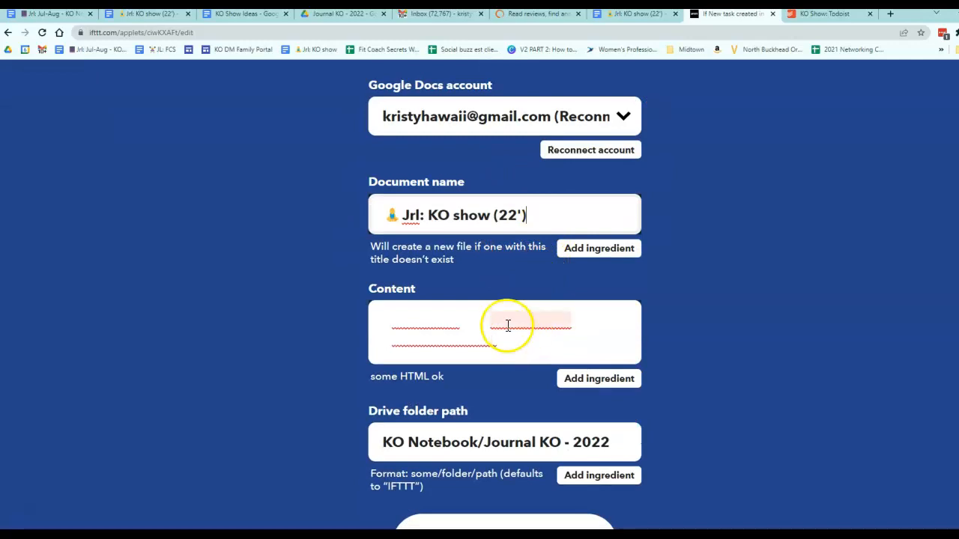
double_click(479, 219)
triple_click(479, 222)
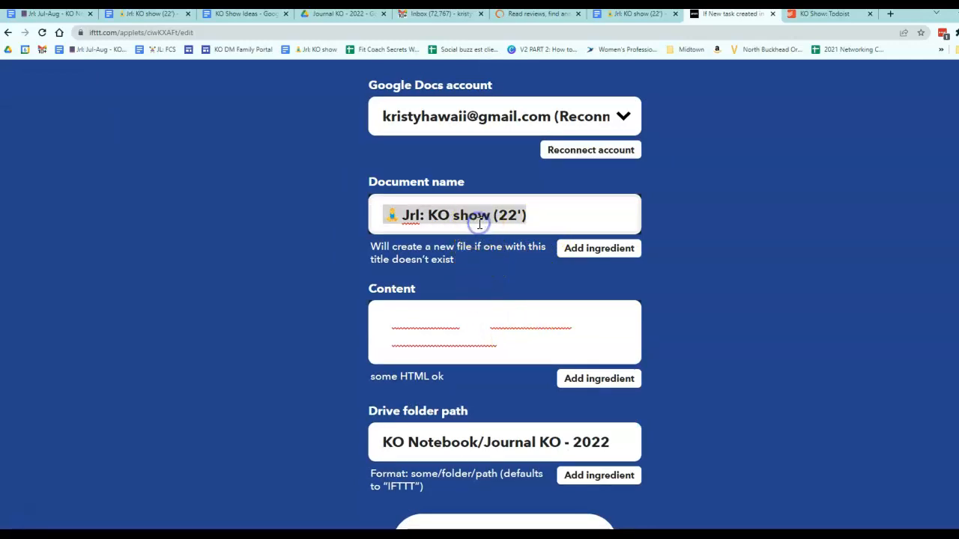
left_click(498, 339)
triple_click(523, 343)
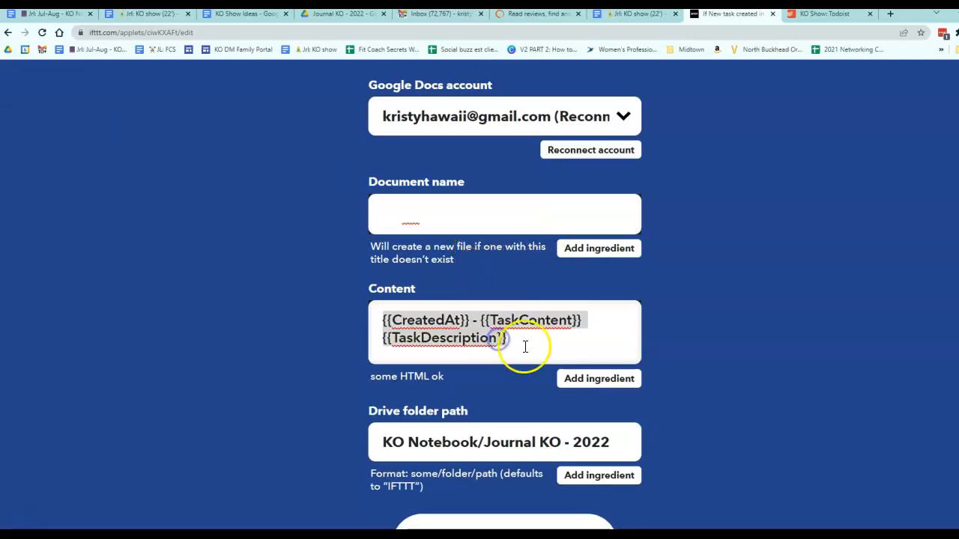
scroll(515, 387, "down", 1)
triple_click(508, 414)
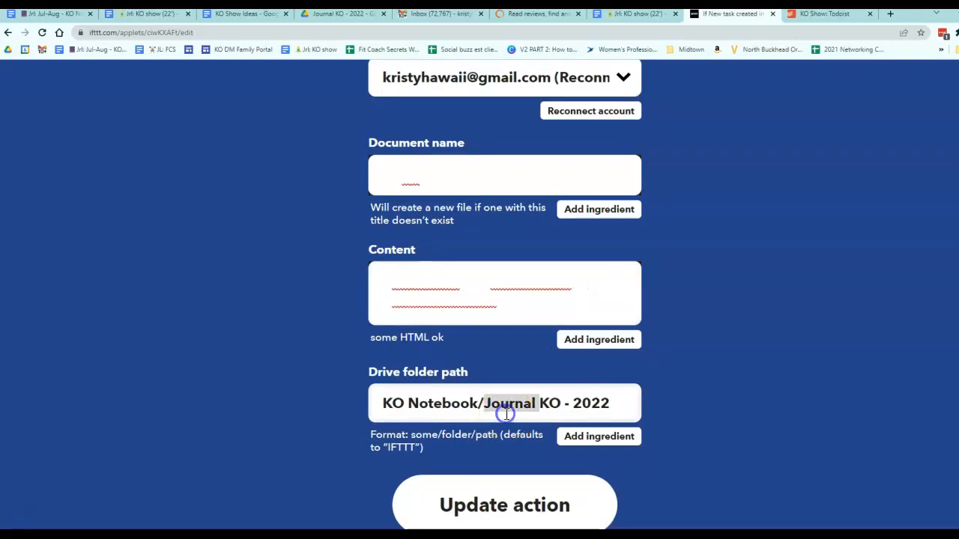
Step: Check which Drive folder holds the Jrl: KO show (22') document
left_click(146, 17)
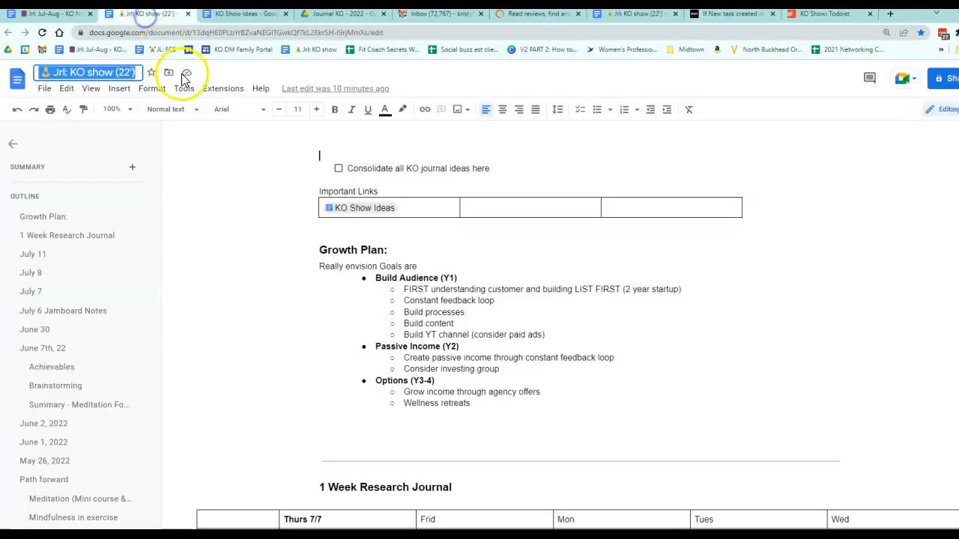
left_click(177, 74)
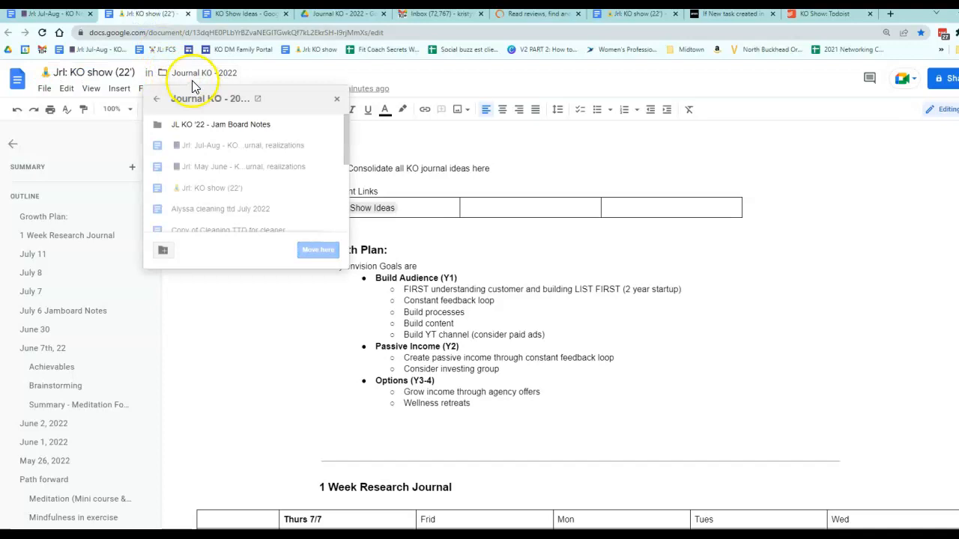
left_click(791, 177)
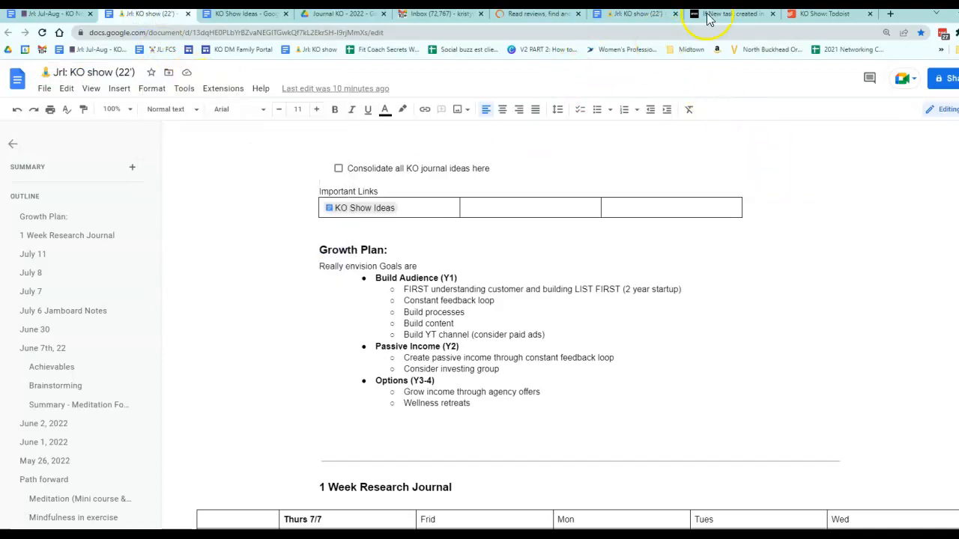
Step: Cancel the applet edit without changes and go back to My Applets
left_click(809, 15)
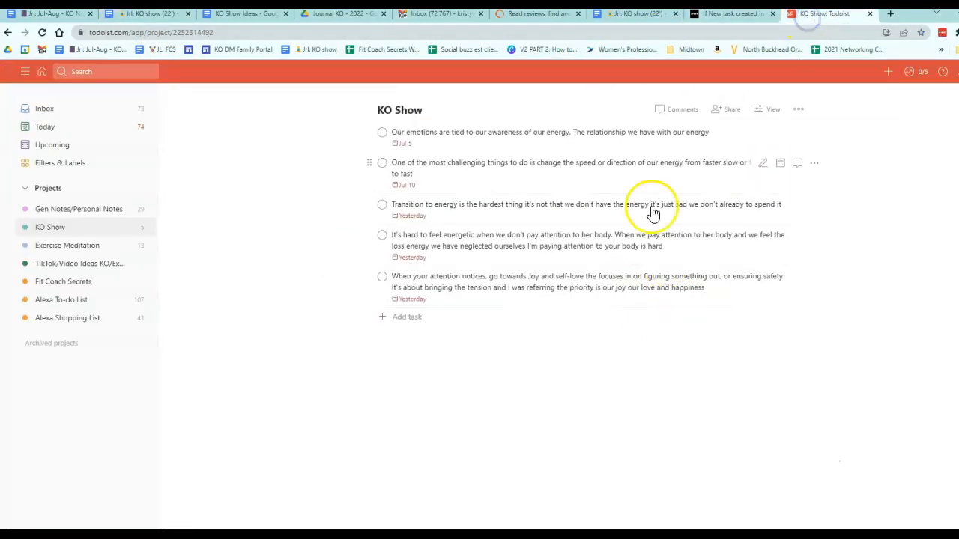
left_click(717, 18)
scroll(496, 466, "up", 3)
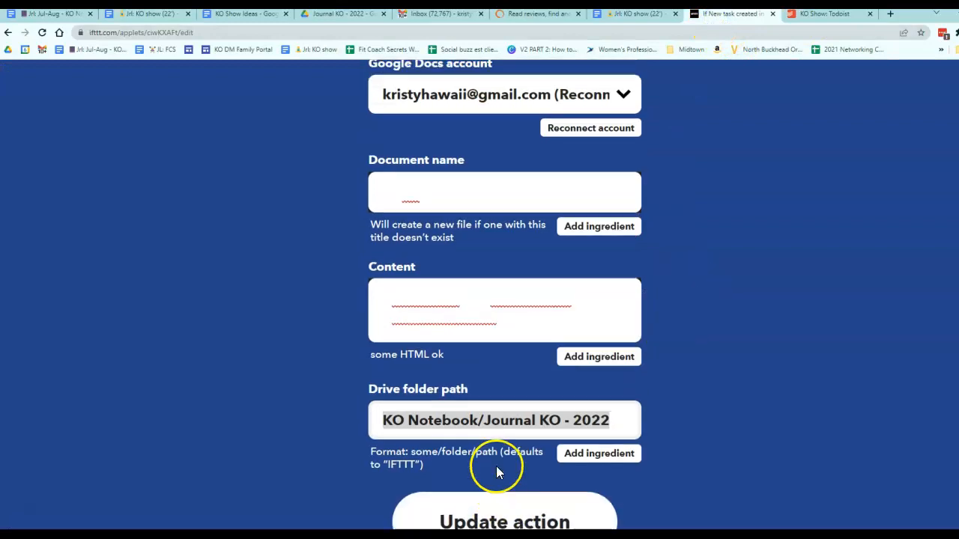
left_click(84, 100)
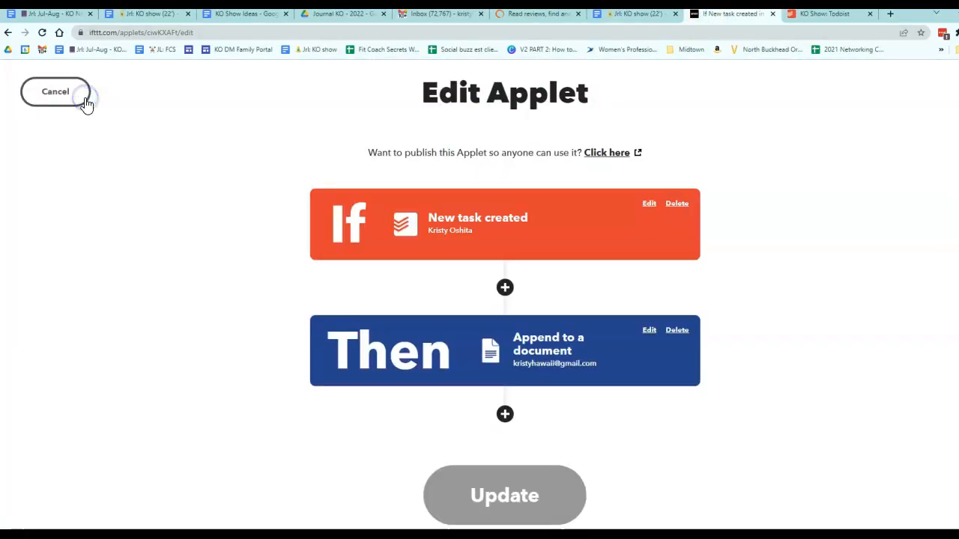
left_click(74, 98)
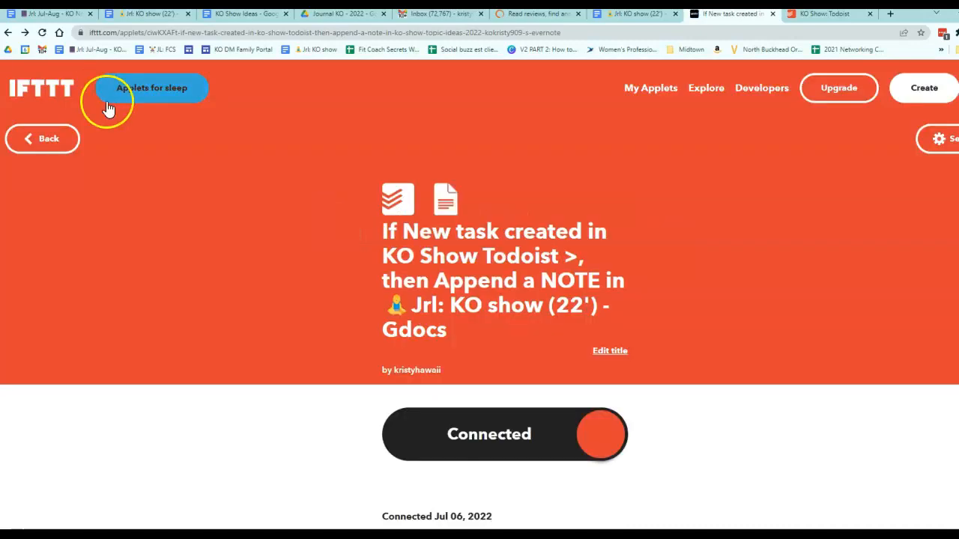
left_click(37, 137)
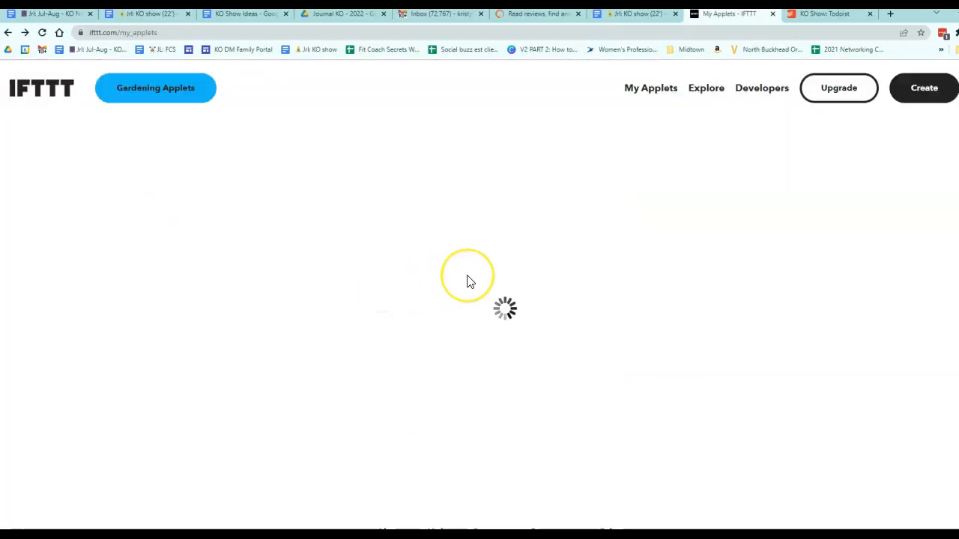
Step: Archive the ExMed Todoist applet that appends notes to ExMed Topic Ideas 2022 in Evernote
scroll(829, 404, "down", 2)
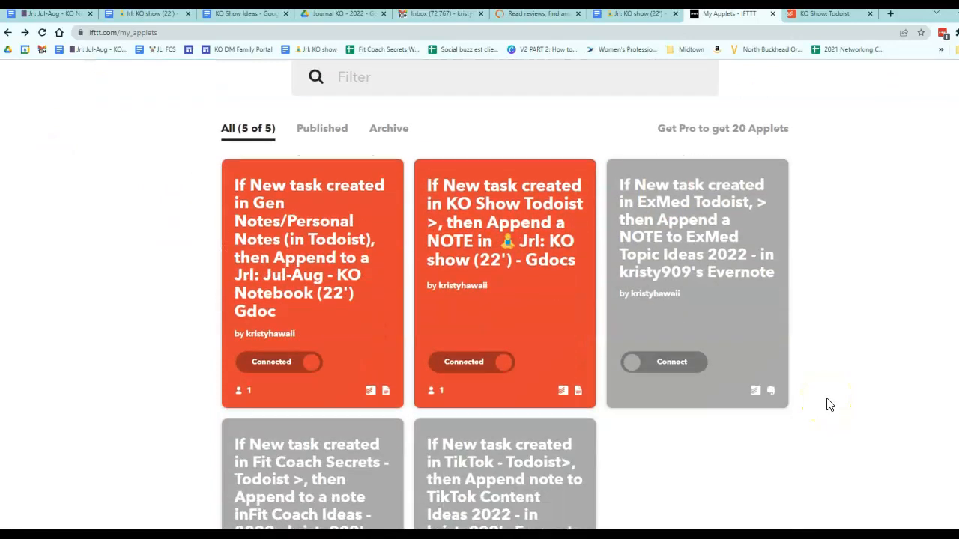
left_click(712, 310)
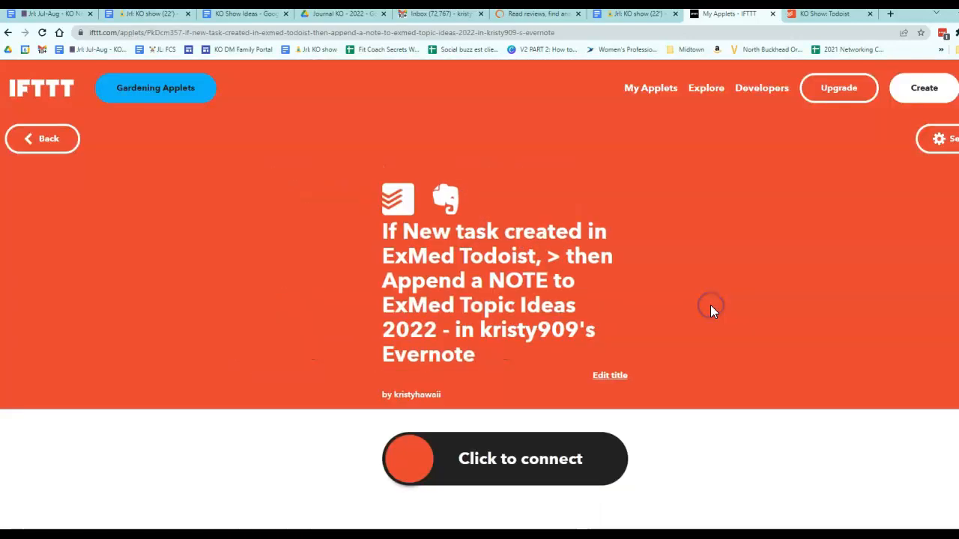
left_click(923, 143)
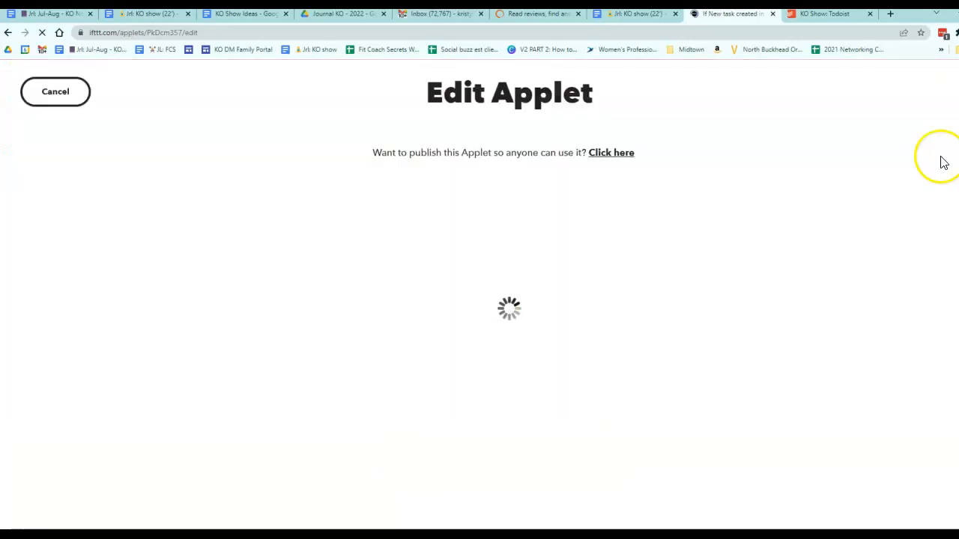
key("alt+Left")
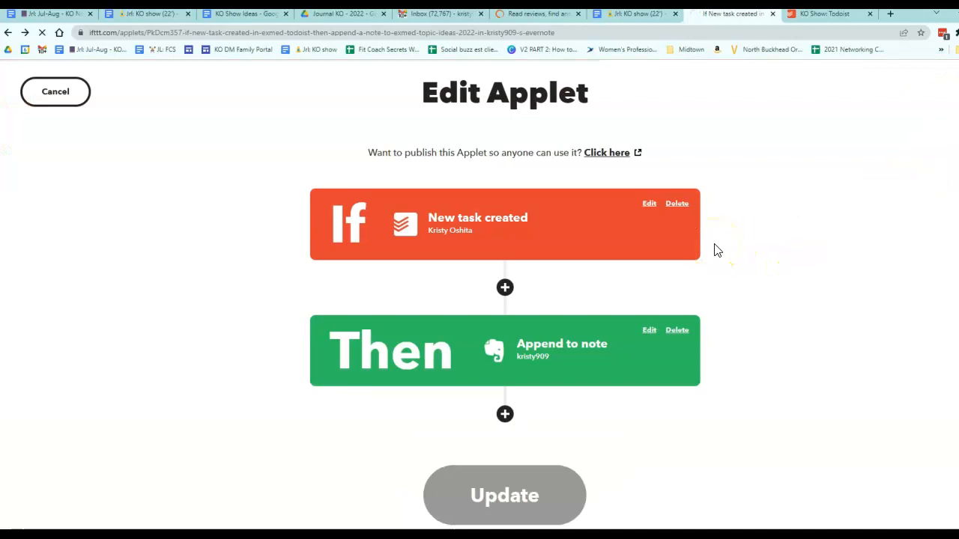
scroll(650, 280, "down", 3)
scroll(542, 276, "up", 2)
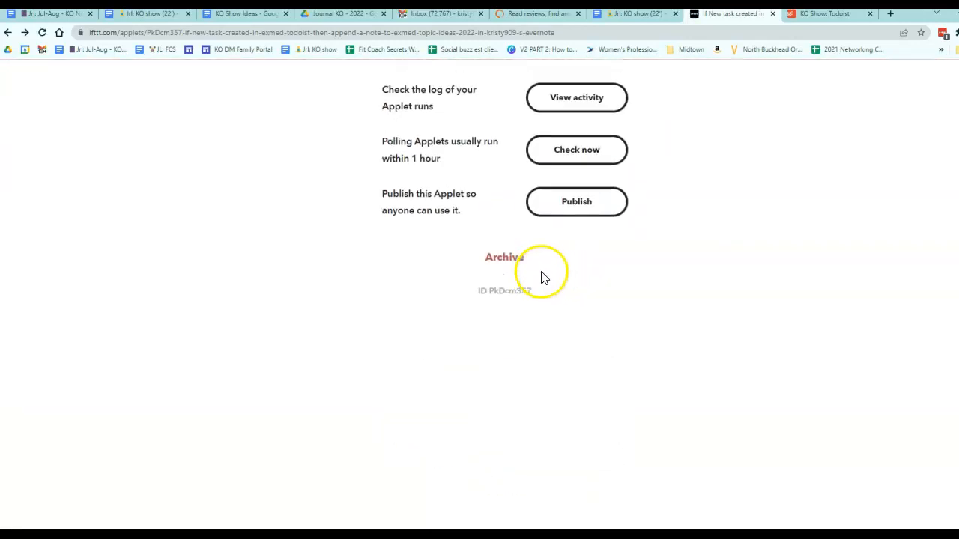
scroll(500, 407, "up", 4)
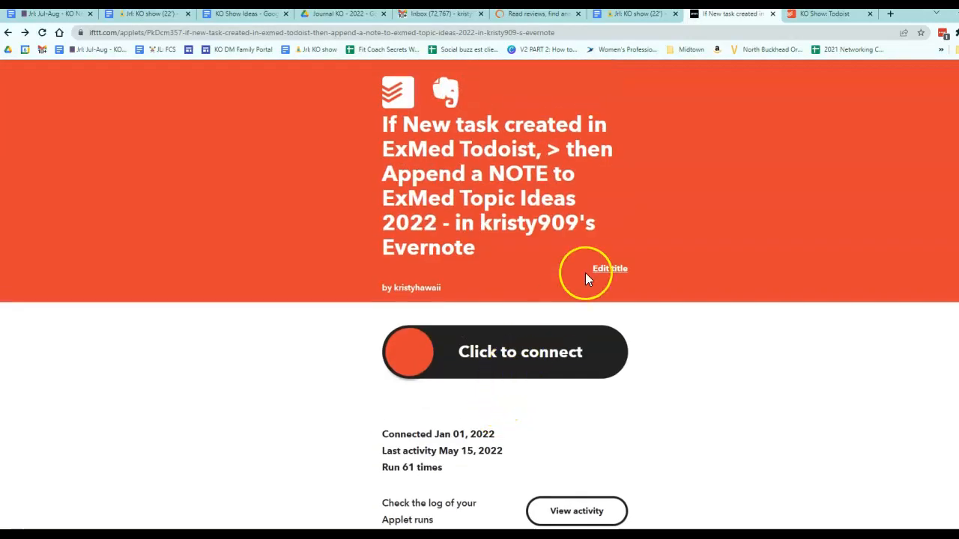
scroll(586, 273, "up", 2)
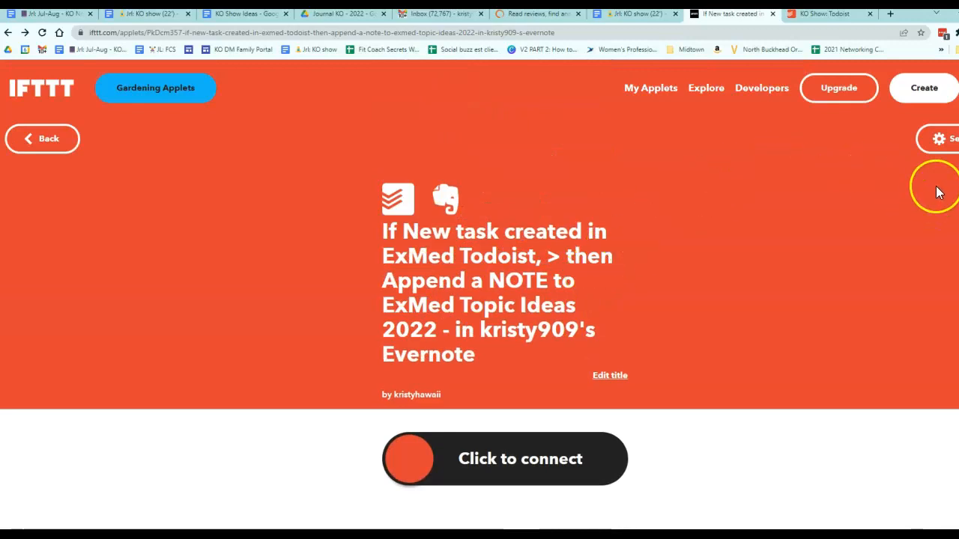
left_click(944, 155)
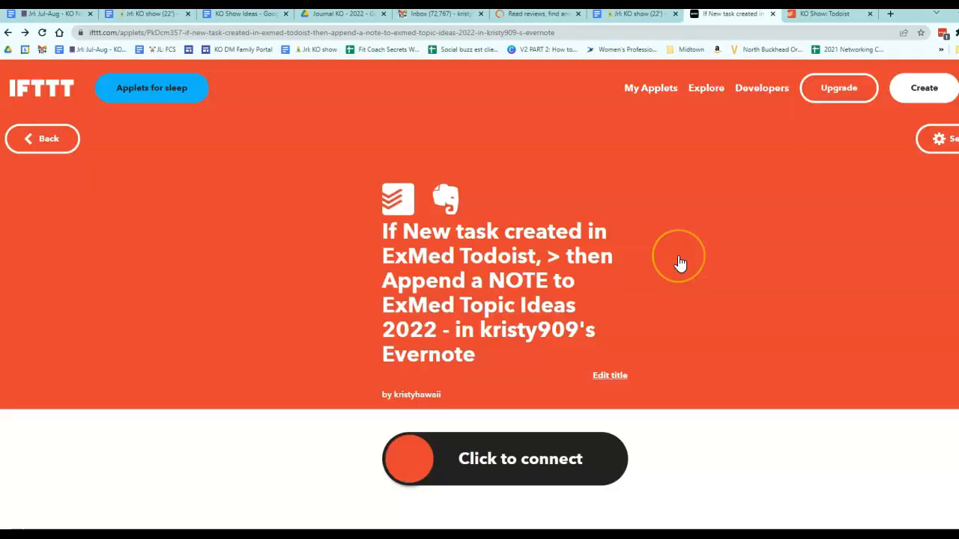
scroll(676, 263, "down", 6)
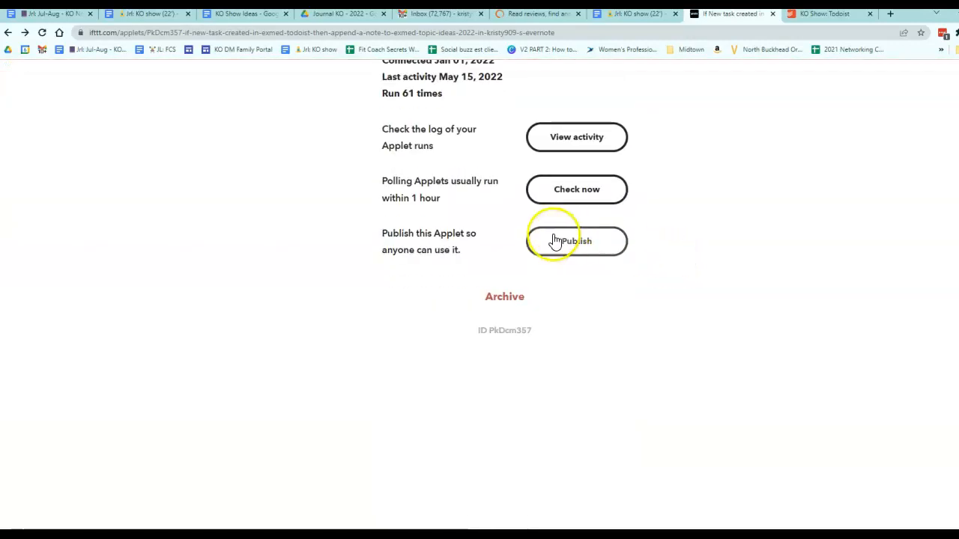
left_click(504, 299)
left_click(561, 92)
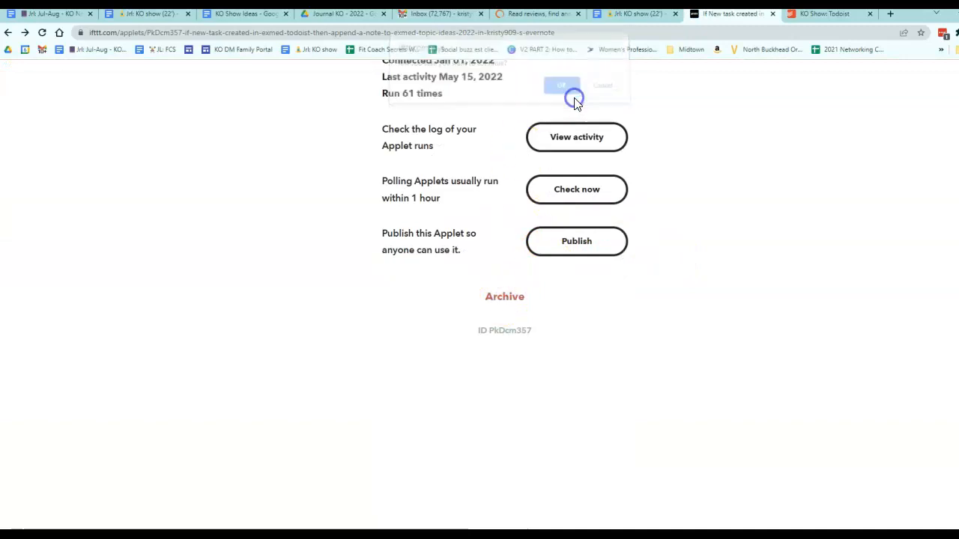
Step: Open the Fit Coach Secrets applet, review its connection and activity details, and return to My Applets
scroll(715, 300, "down", 2)
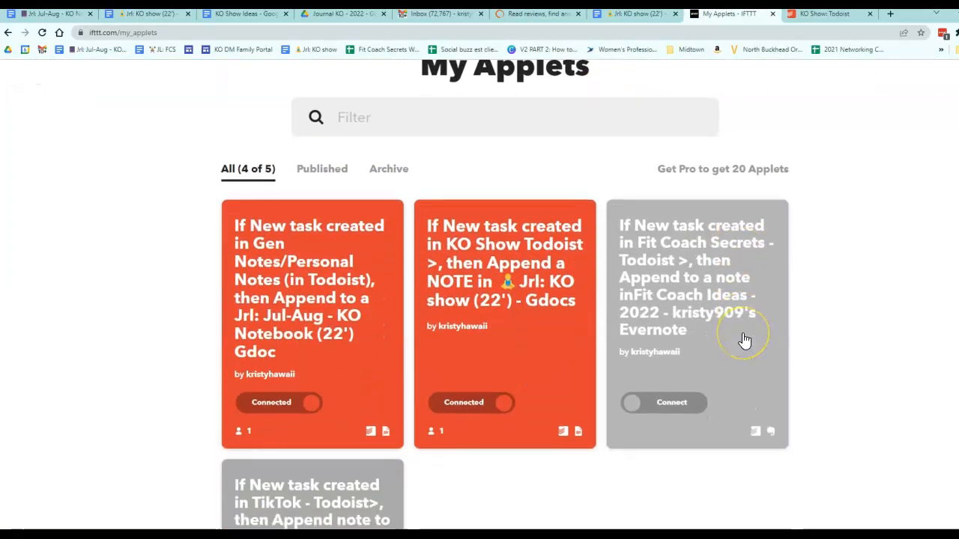
scroll(259, 460, "down", 2)
scroll(689, 235, "up", 3)
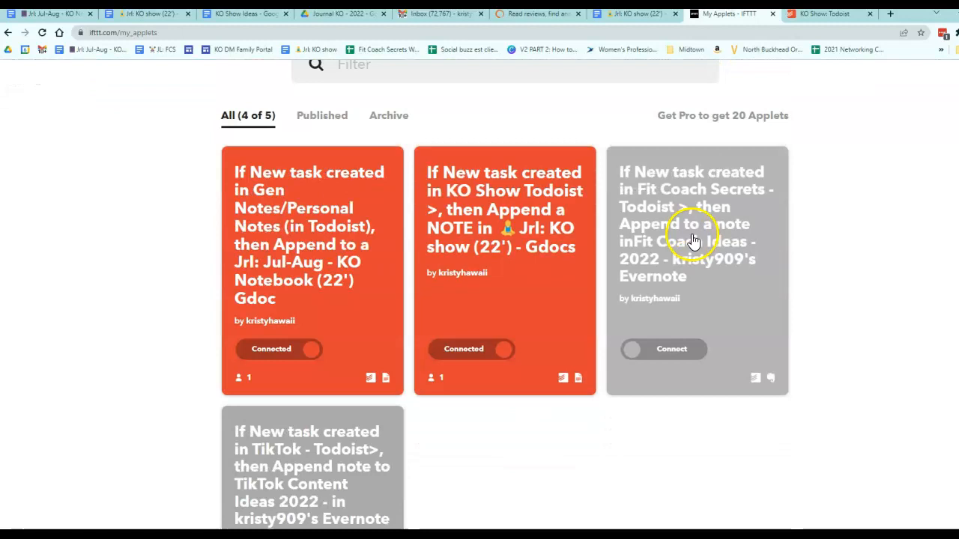
left_click(714, 280)
scroll(714, 280, "down", 3)
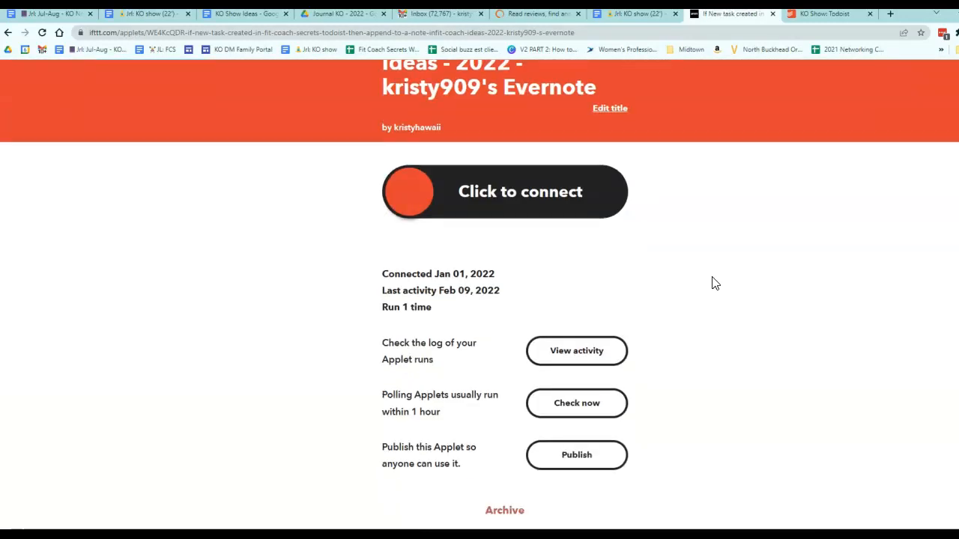
scroll(714, 281, "down", 1)
scroll(714, 283, "up", 3)
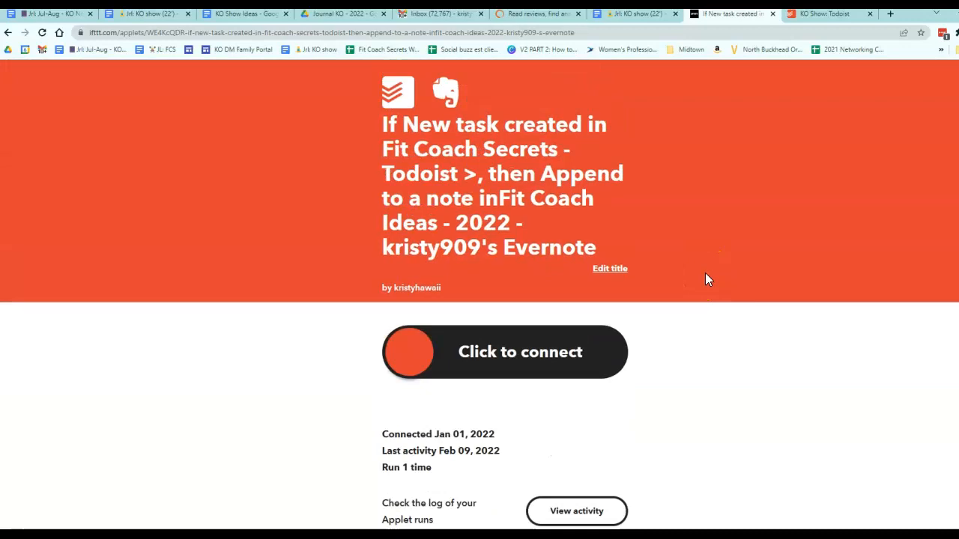
key("alt+Left")
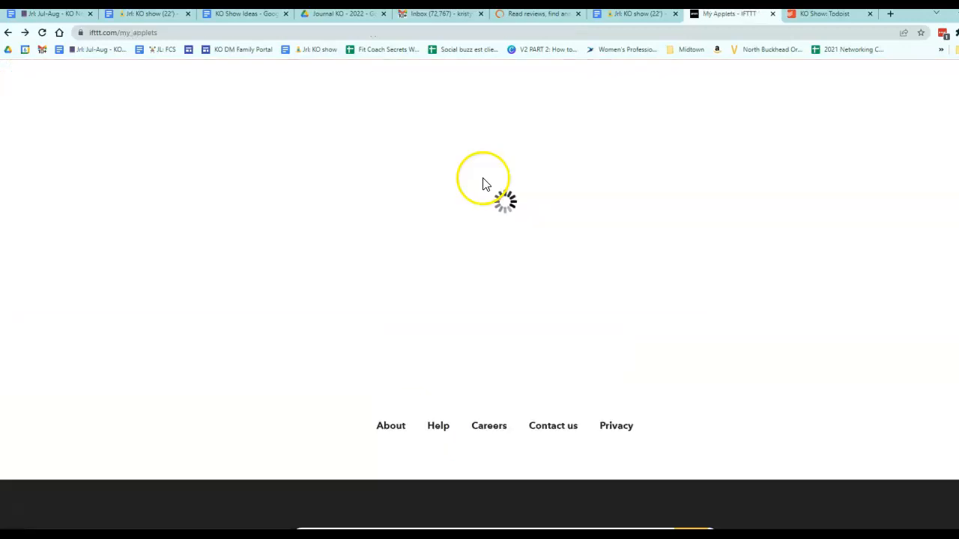
Step: Look through the Gmail inbox tab and the Jrl: KO show (22') document tabs
scroll(528, 258, "down", 3)
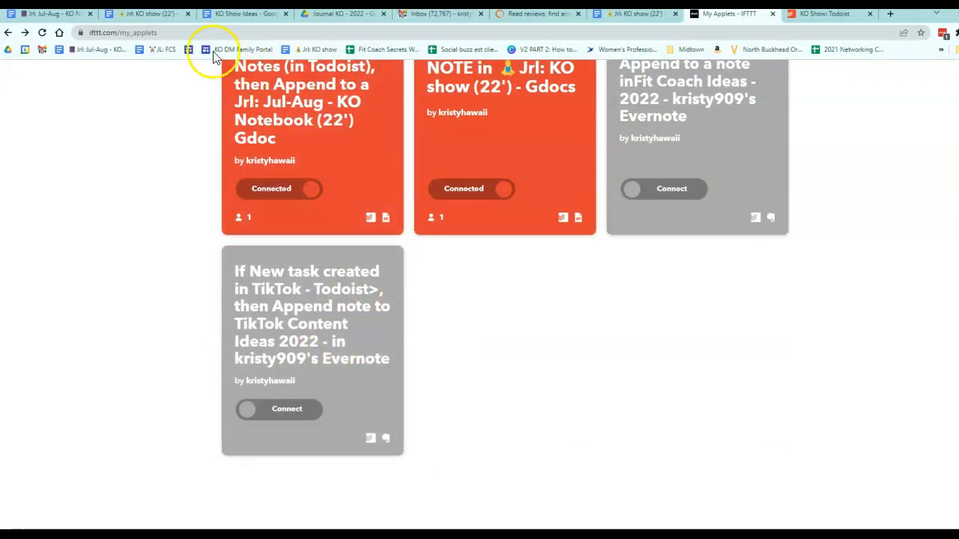
left_click(445, 15)
scroll(906, 174, "up", 10)
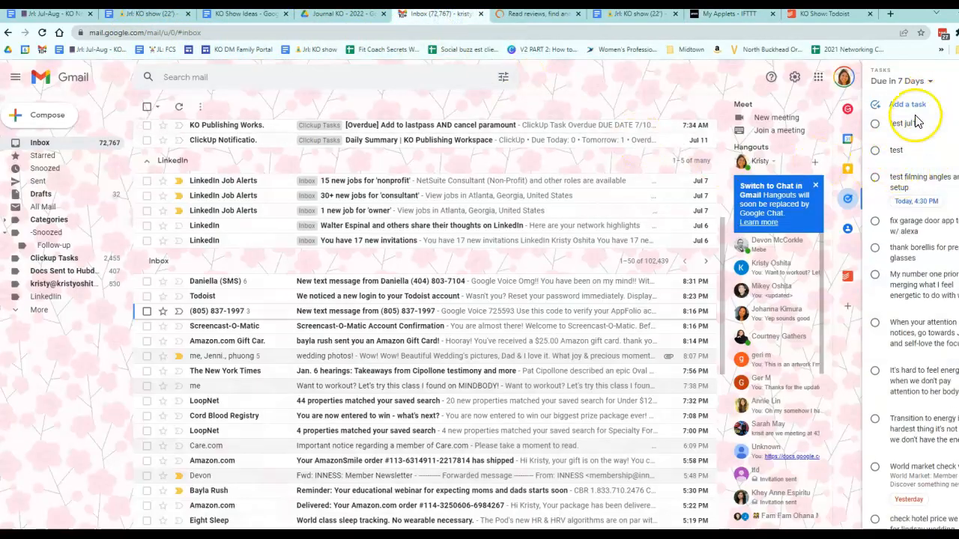
left_click(631, 15)
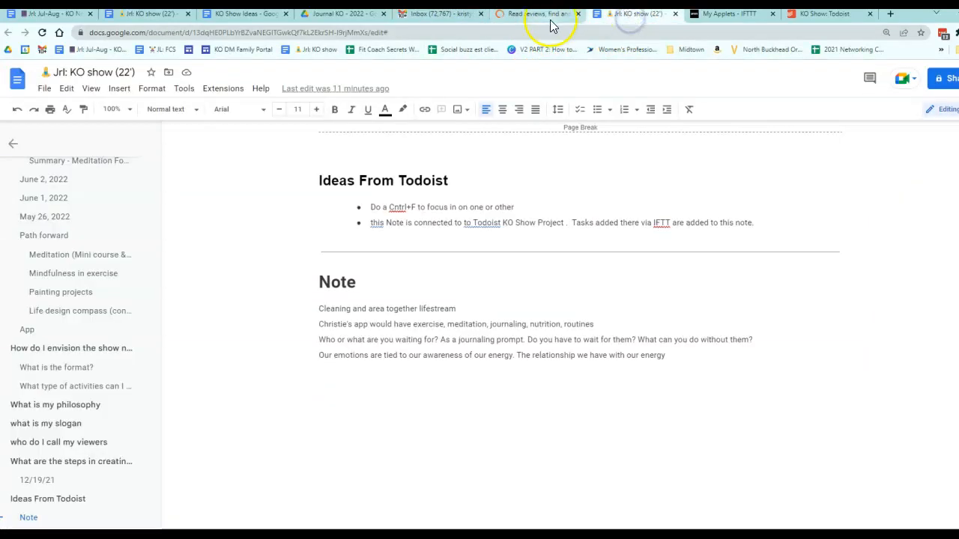
left_click(133, 15)
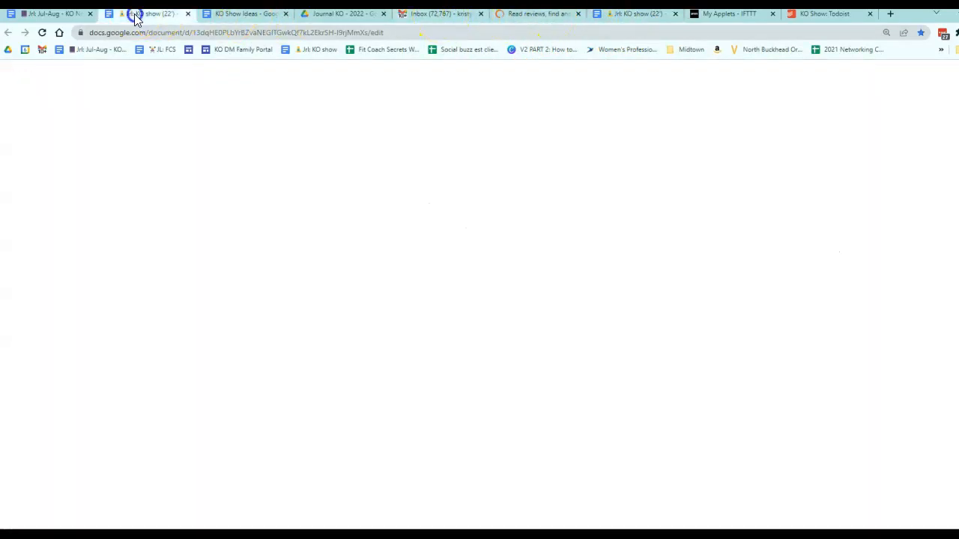
scroll(416, 247, "down", 2)
scroll(417, 252, "up", 2)
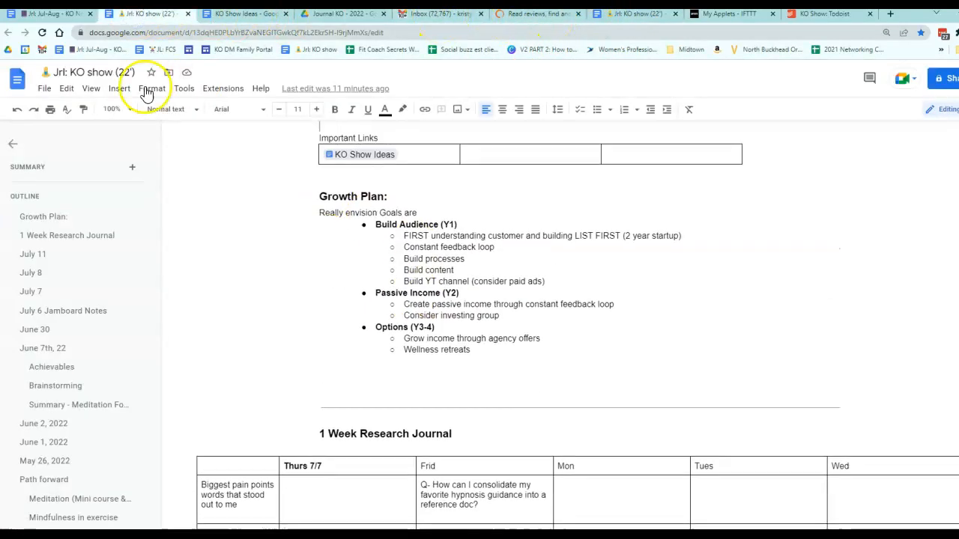
Step: Scroll to the end of the Jrl: Jul-Aug - KO Notebook (22') document and return to My Applets
left_click(60, 17)
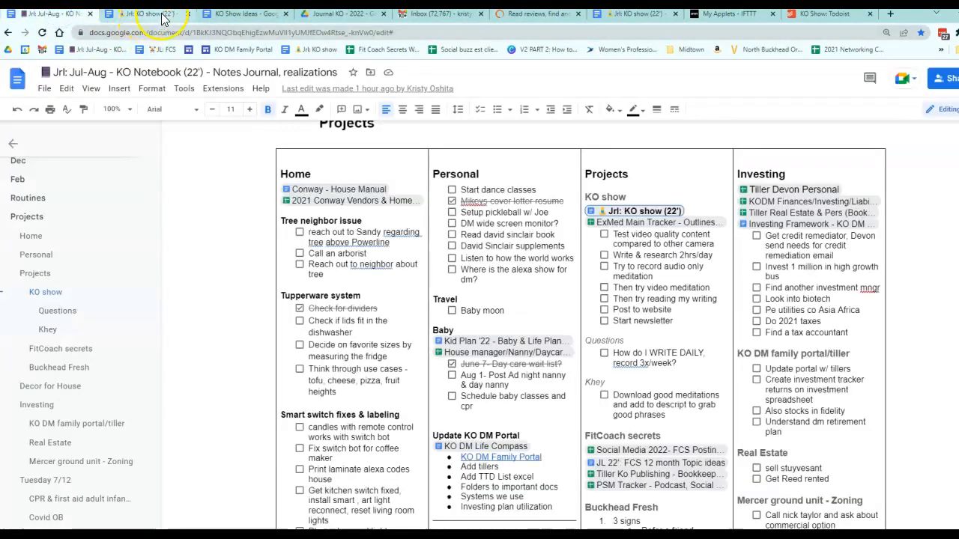
left_click(674, 13)
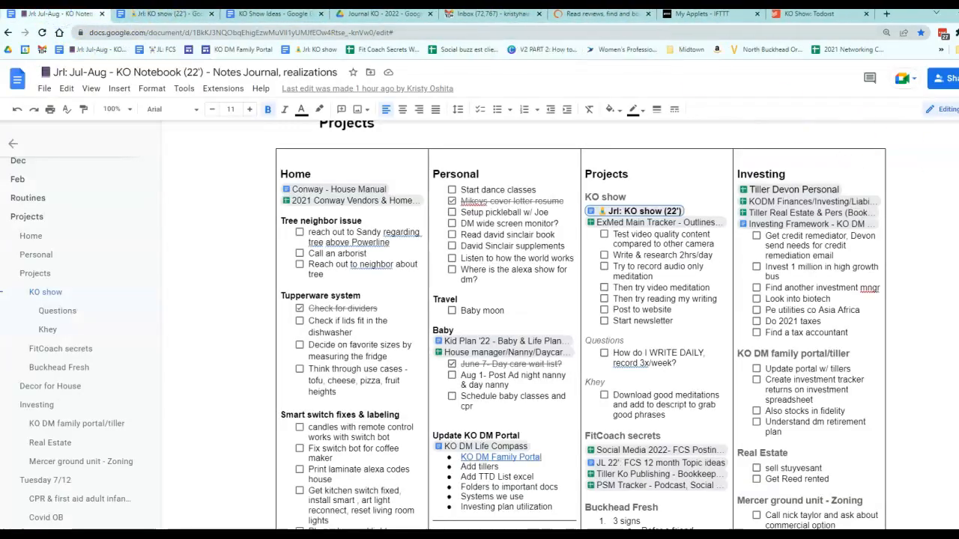
scroll(585, 322, "down", 20)
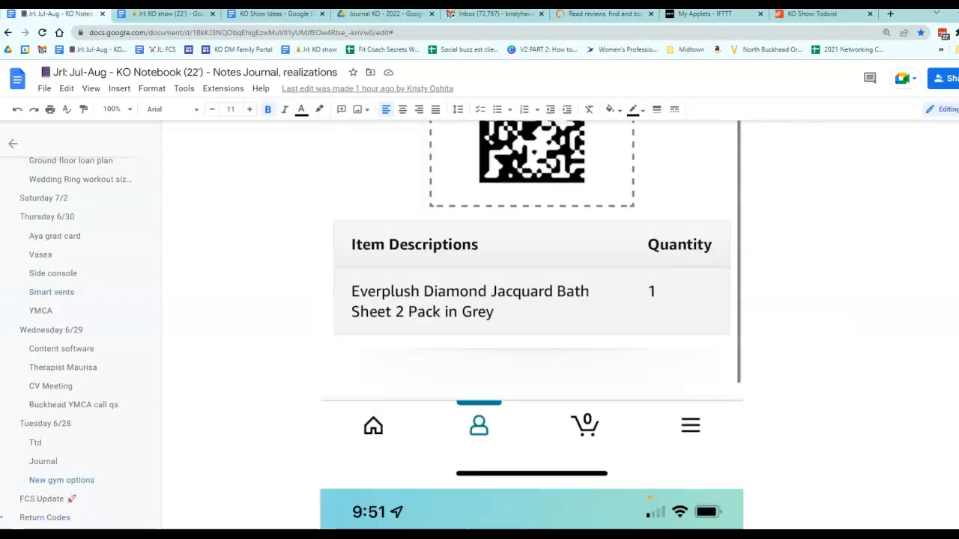
left_click(524, 459)
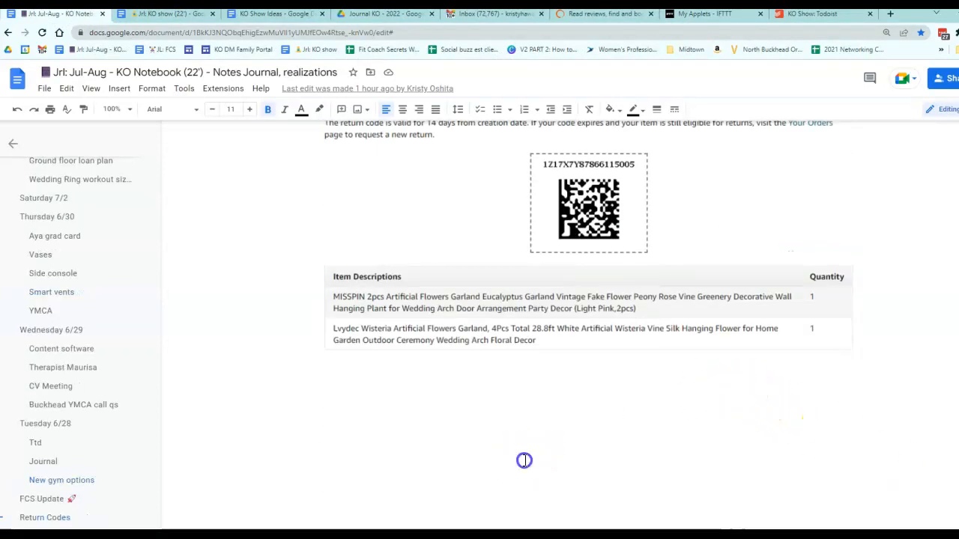
left_click(428, 407)
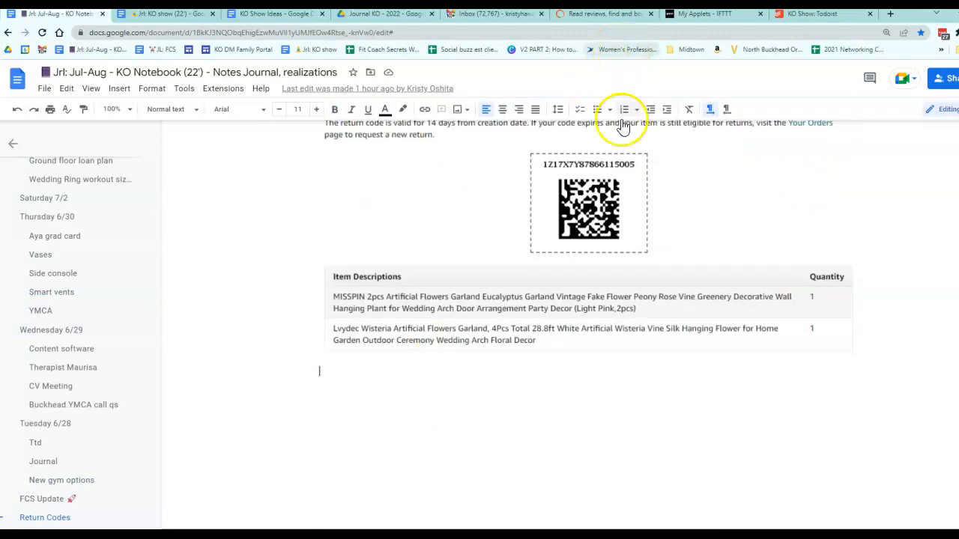
left_click(704, 21)
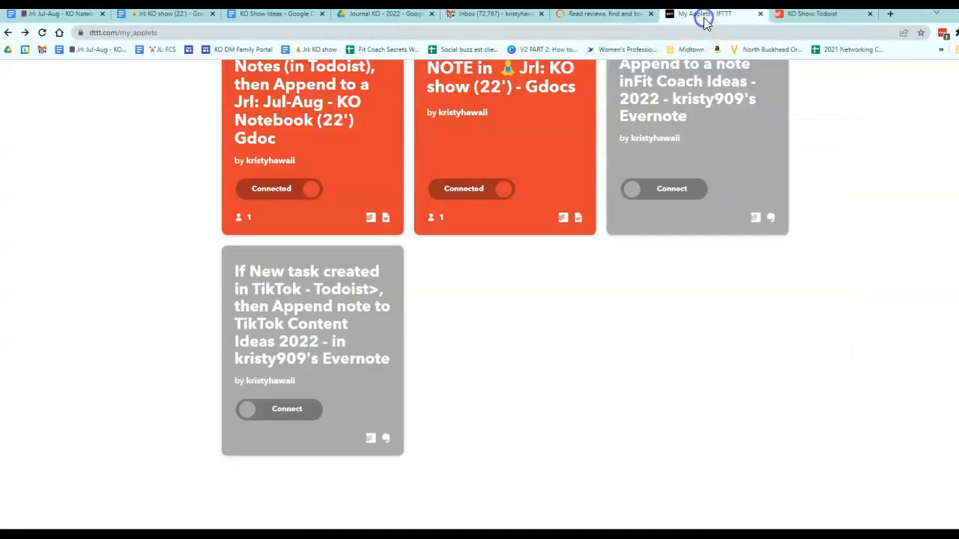
Step: Archive the TikTok Todoist applet that appends notes to TikTok Content Ideas 2022 in Evernote
scroll(463, 300, "up", 1)
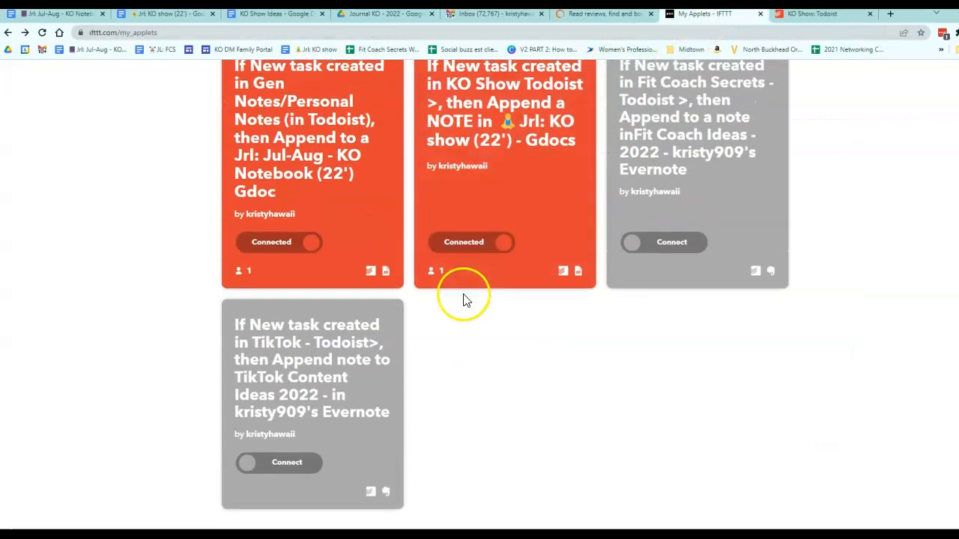
left_click(360, 382)
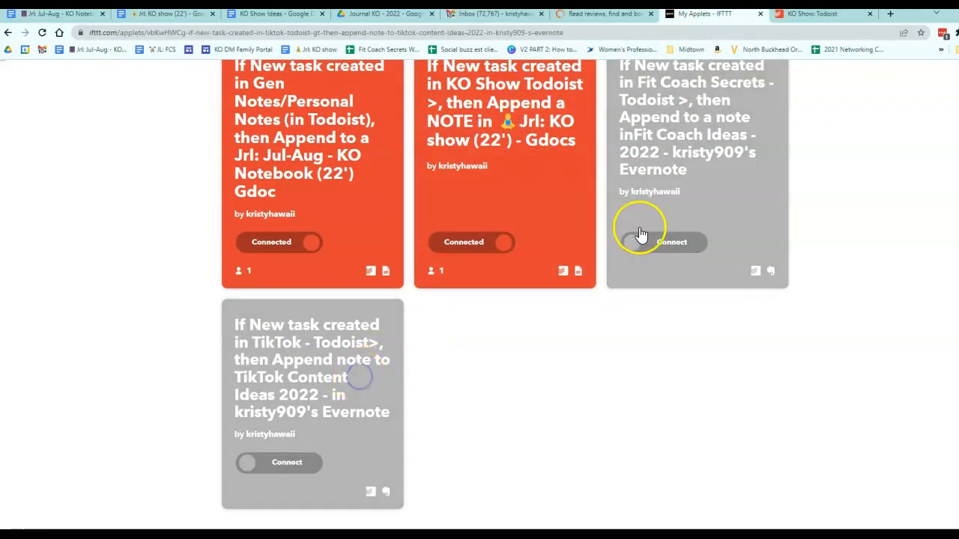
scroll(565, 485, "down", 4)
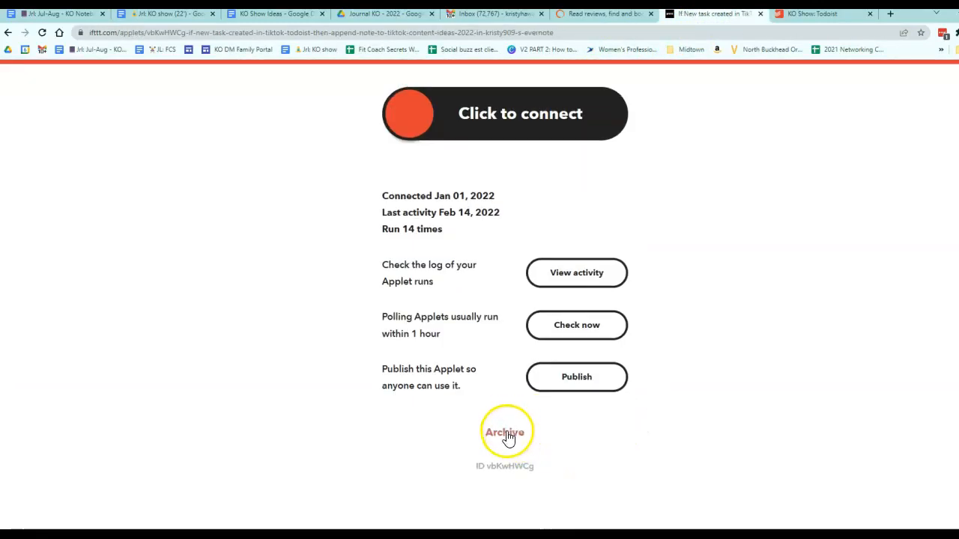
left_click(505, 432)
left_click(562, 93)
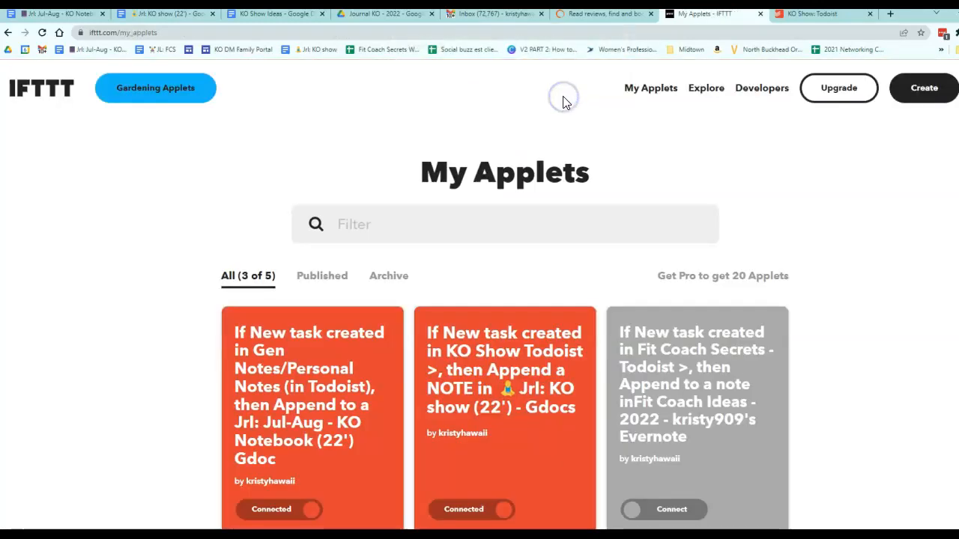
Step: Open the Gen Notes/Personal Notes applet and review its connection and run details
scroll(711, 209, "down", 3)
scroll(730, 217, "up", 4)
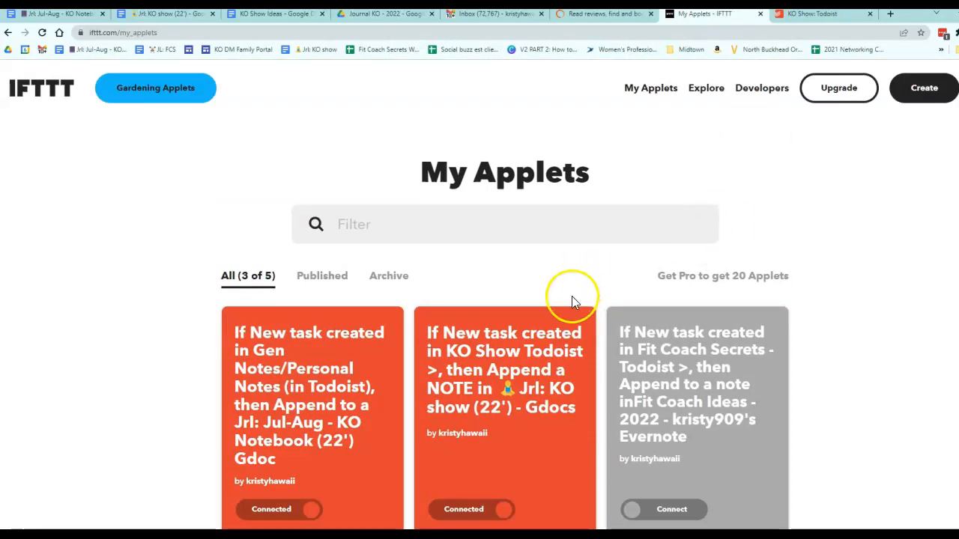
scroll(674, 365, "down", 2)
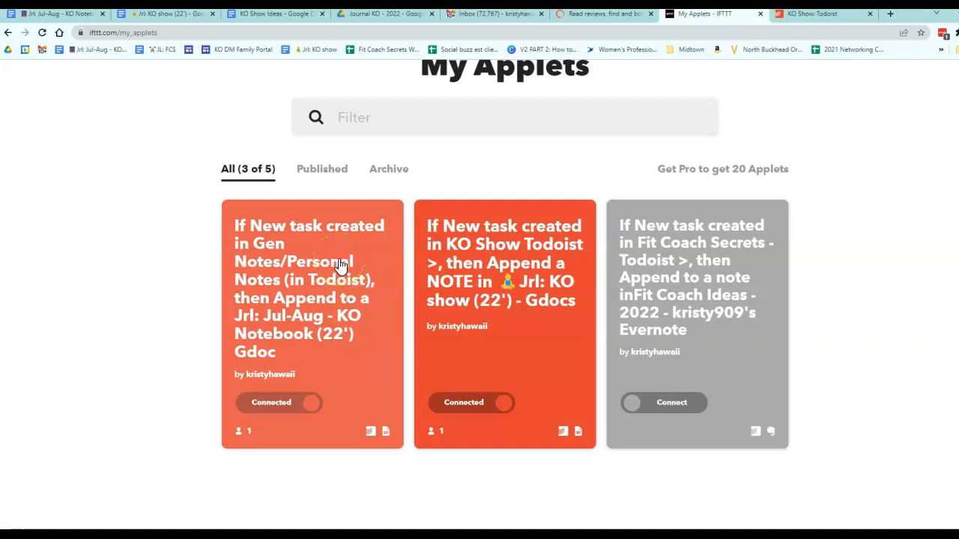
scroll(334, 256, "up", 2)
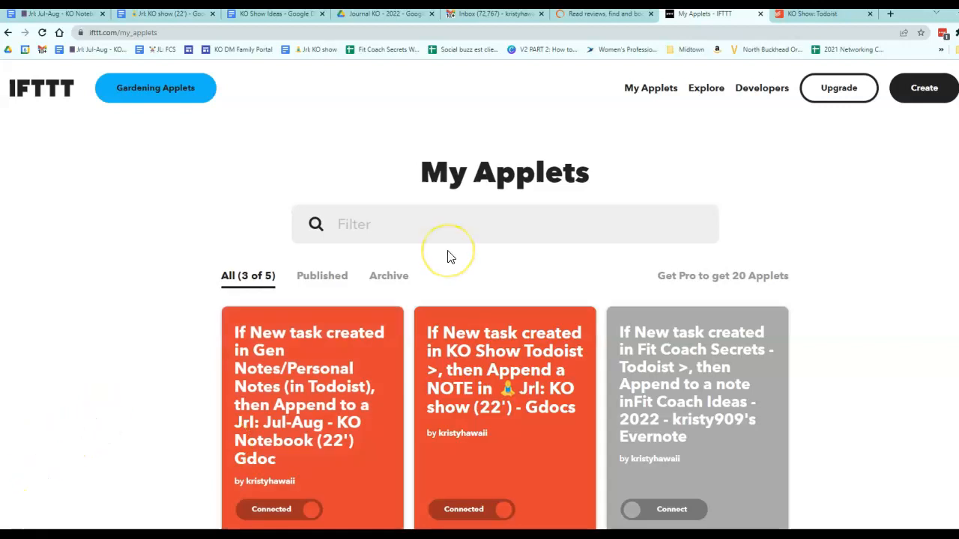
scroll(449, 257, "down", 1)
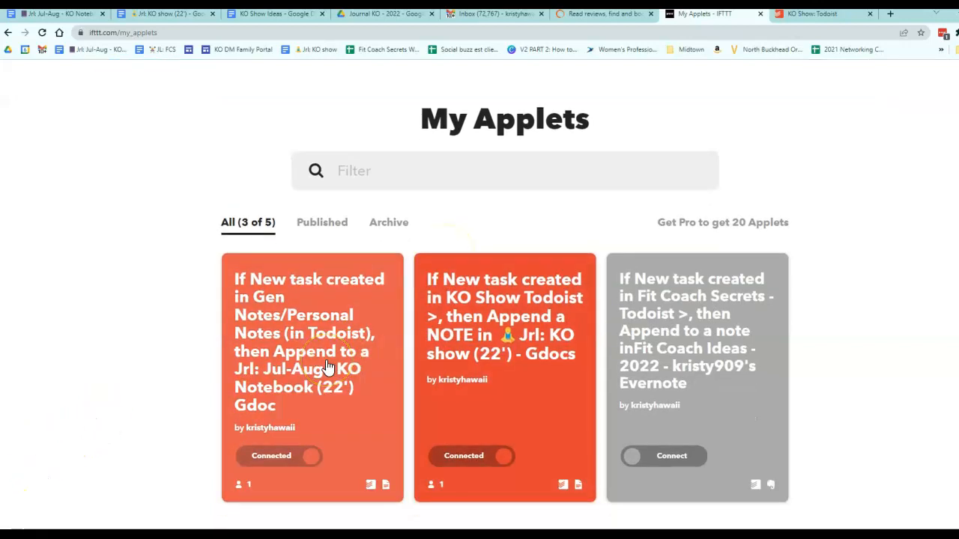
left_click(365, 348)
left_click(289, 340)
left_click(389, 275)
scroll(392, 278, "down", 4)
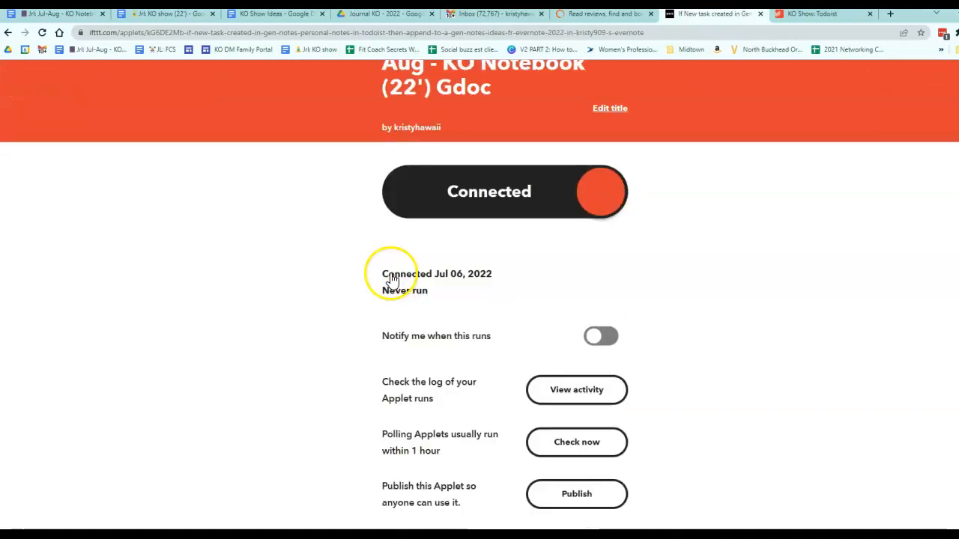
Step: Open the Gen Notes/Personal Notes applet's activity log and look through its run entries
left_click(615, 394)
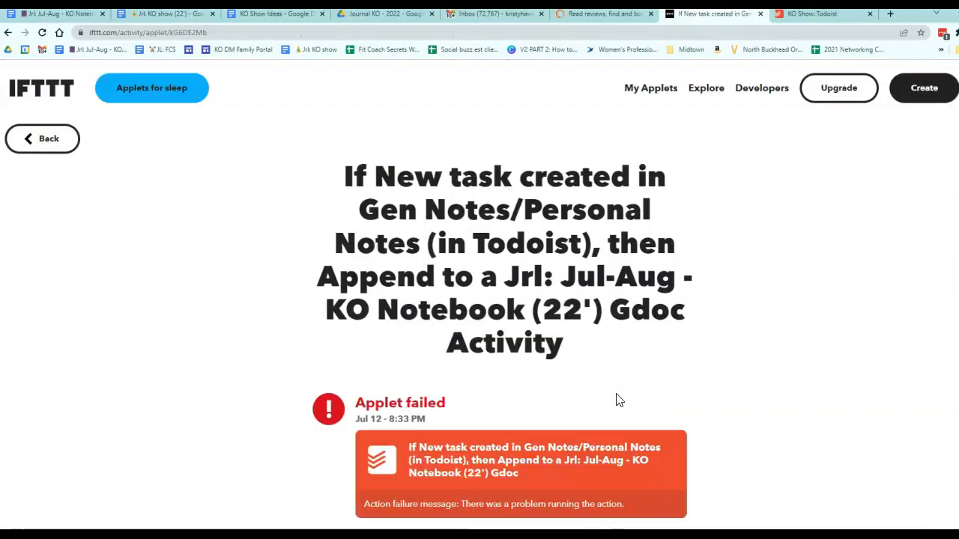
scroll(554, 379, "down", 2)
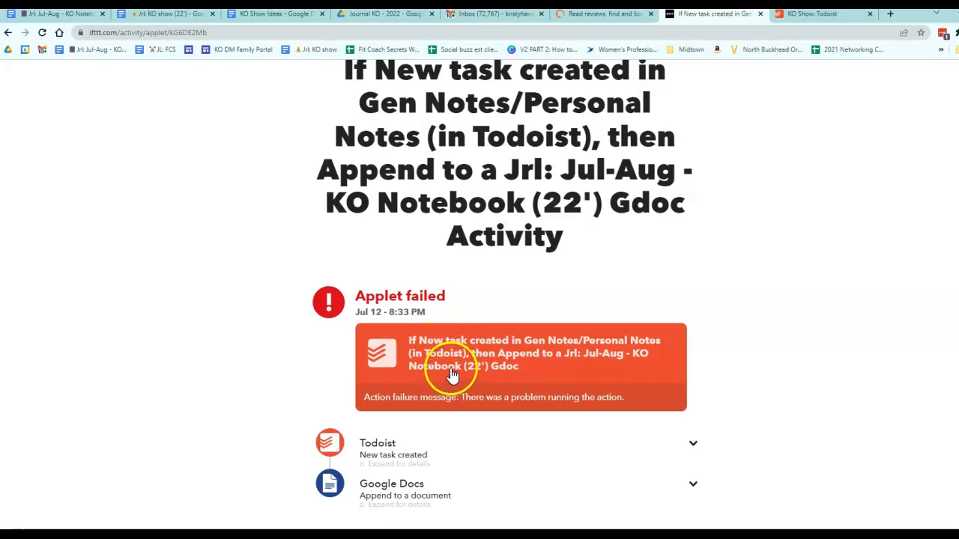
scroll(451, 375, "down", 2)
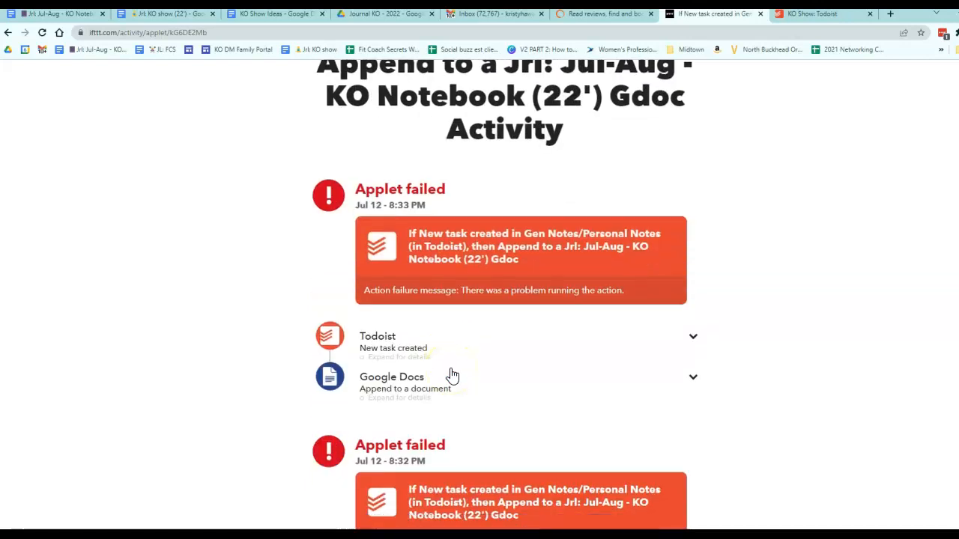
scroll(452, 375, "down", 1)
scroll(452, 374, "down", 10)
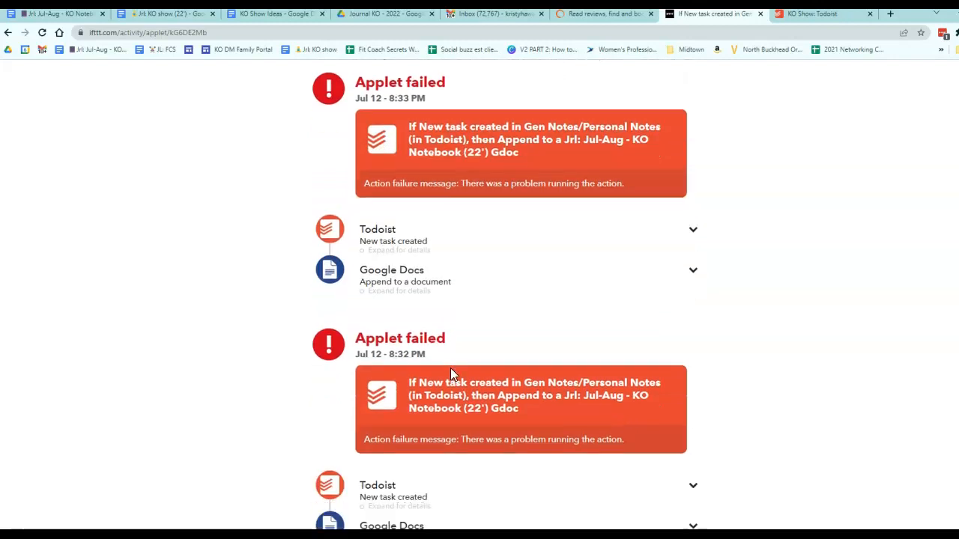
scroll(450, 369, "down", 10)
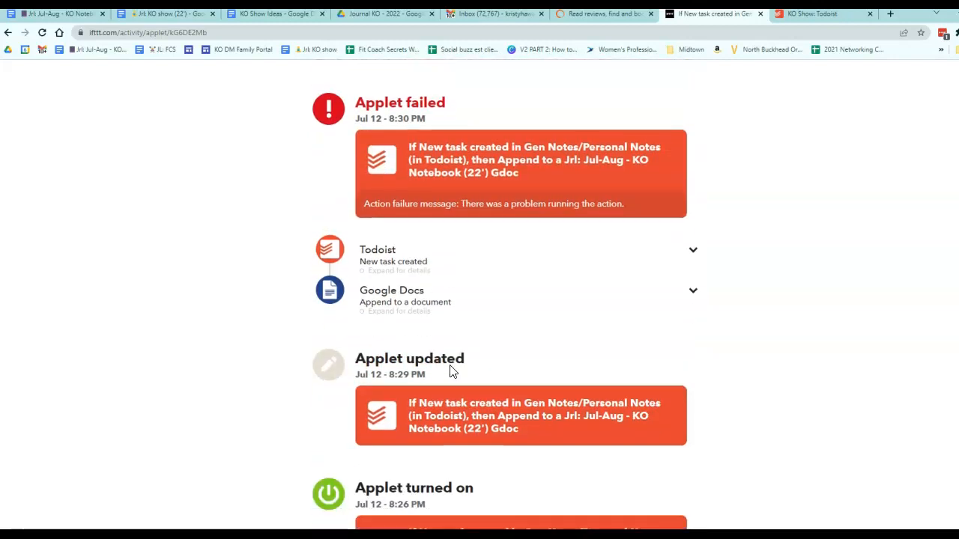
scroll(450, 367, "up", 5)
scroll(452, 367, "up", 2)
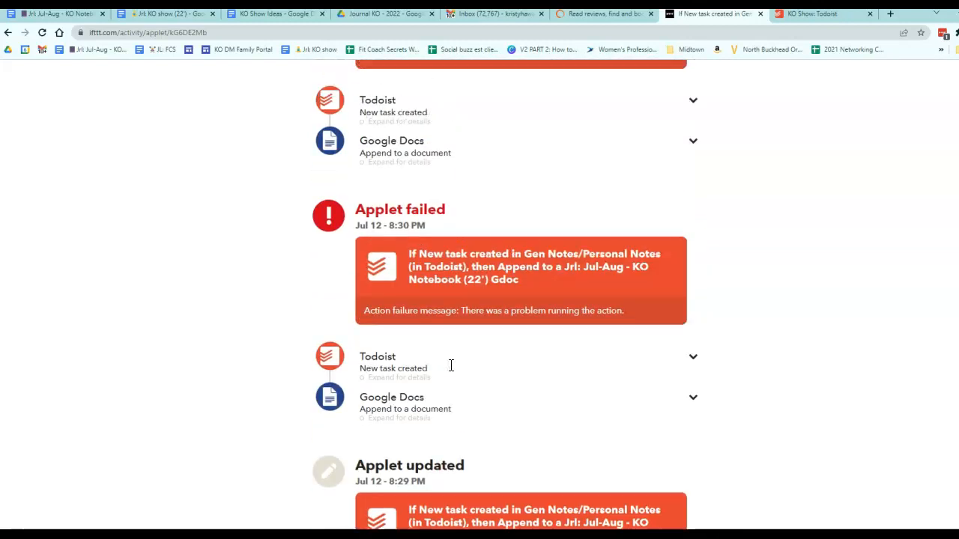
scroll(452, 372, "down", 2)
scroll(449, 364, "up", 17)
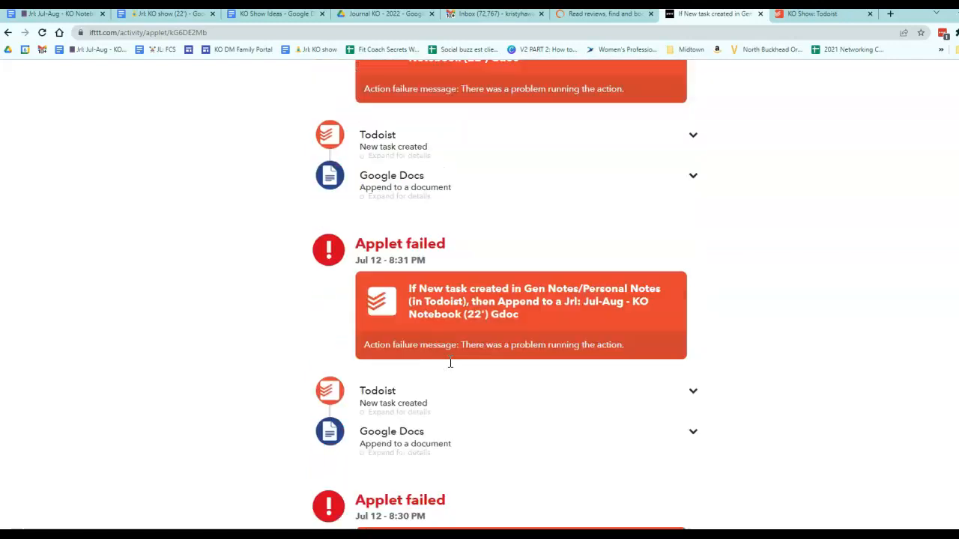
scroll(449, 363, "up", 3)
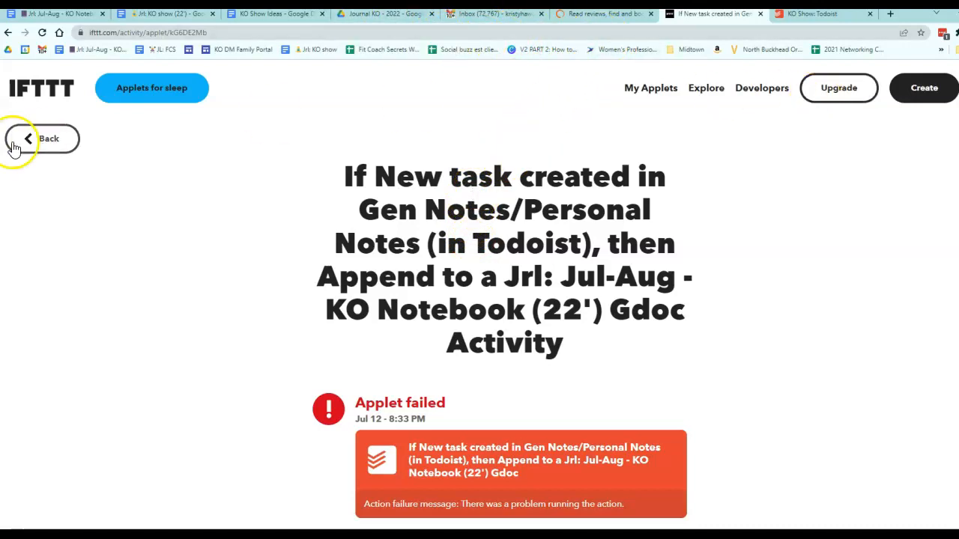
Step: Go back from the applet page to the My Applets list
left_click(40, 135)
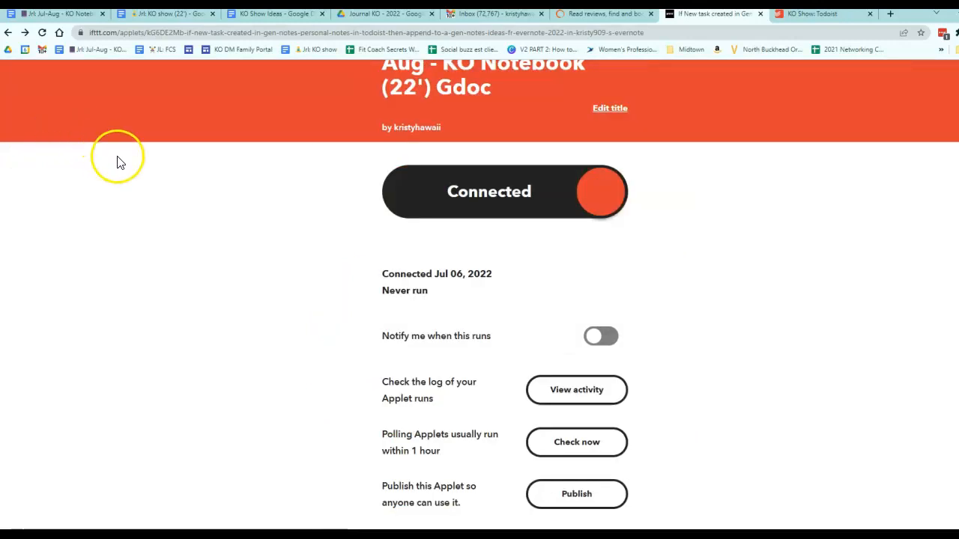
scroll(120, 161, "up", 4)
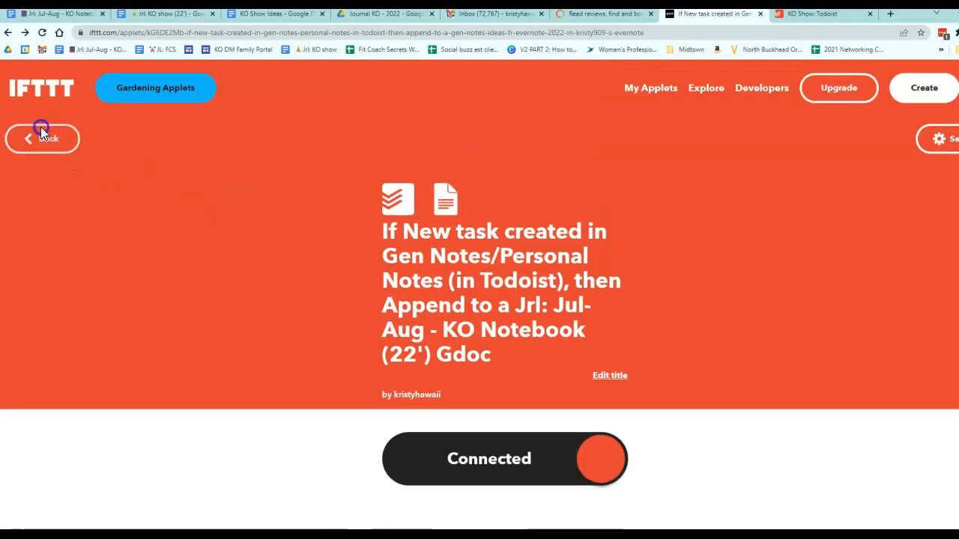
left_click(40, 130)
scroll(381, 296, "down", 1)
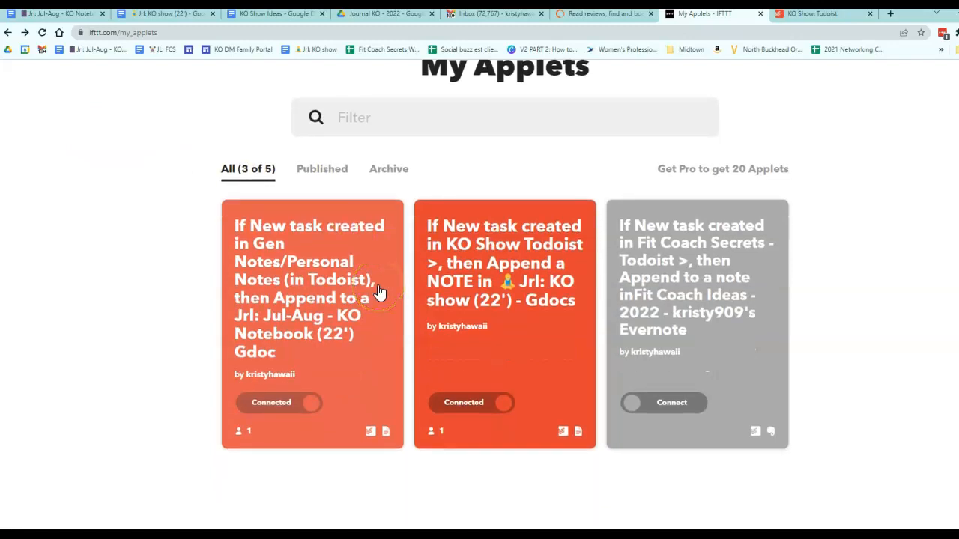
scroll(379, 291, "up", 2)
scroll(381, 293, "down", 1)
scroll(379, 293, "up", 1)
Step: Start a new applet with a Todoist New task created trigger watching the Exercise Meditation project
left_click(921, 88)
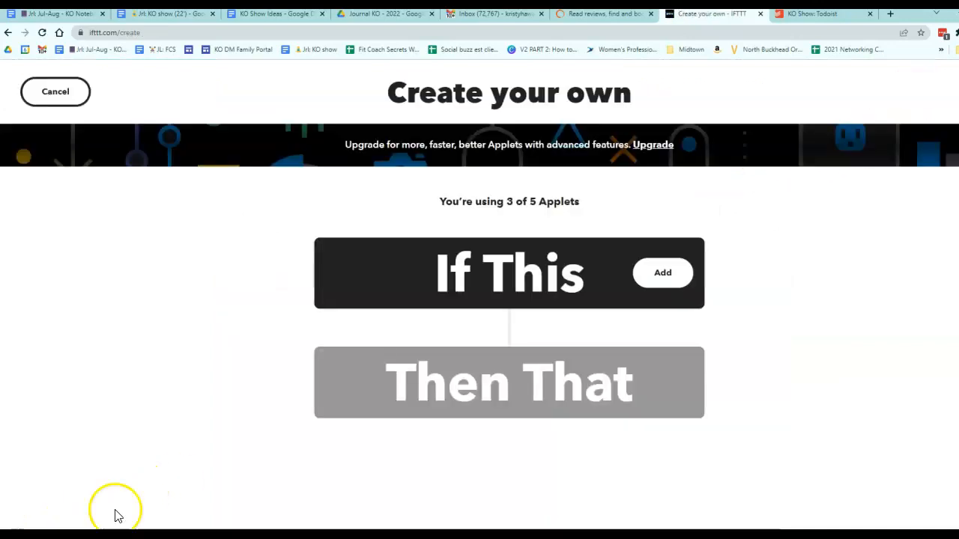
left_click(667, 284)
left_click(453, 186)
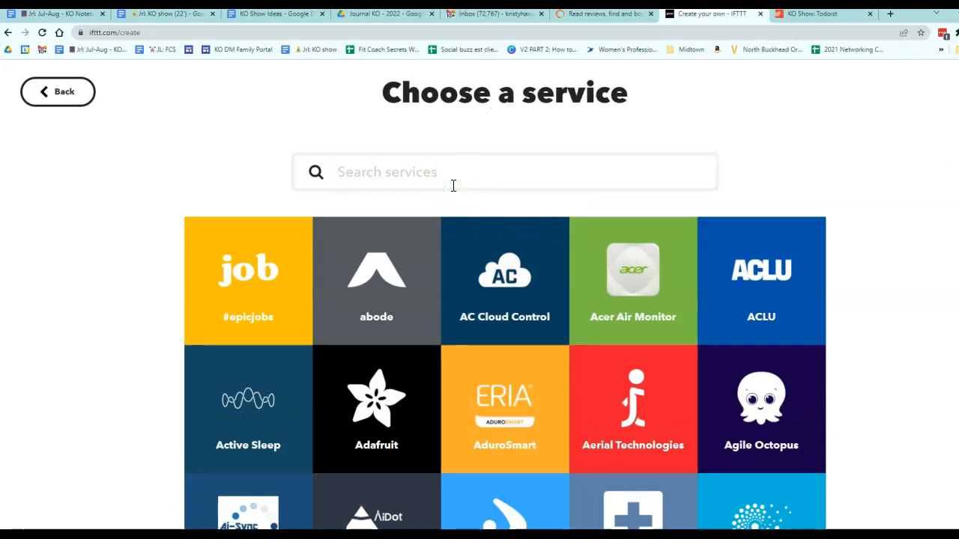
type("todo")
left_click(418, 264)
scroll(411, 270, "down", 2)
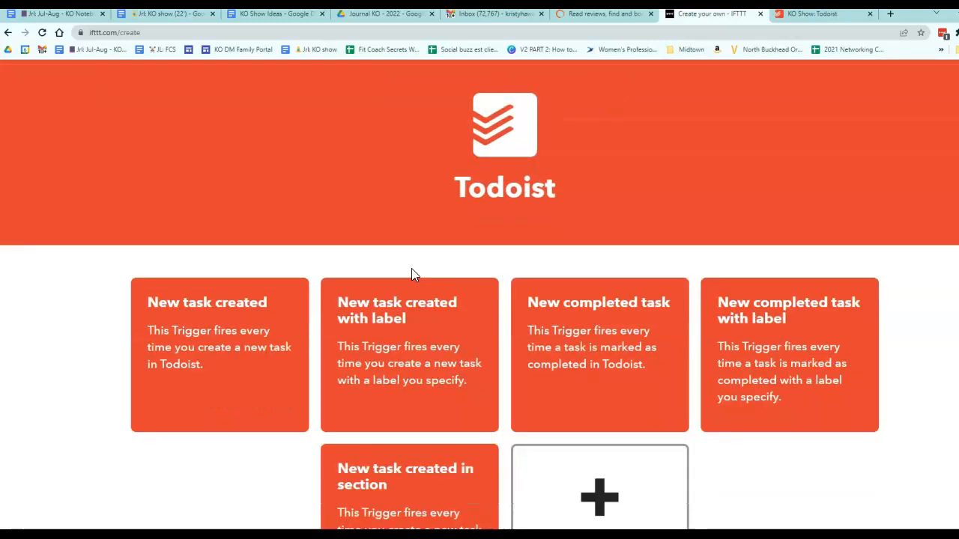
left_click(281, 303)
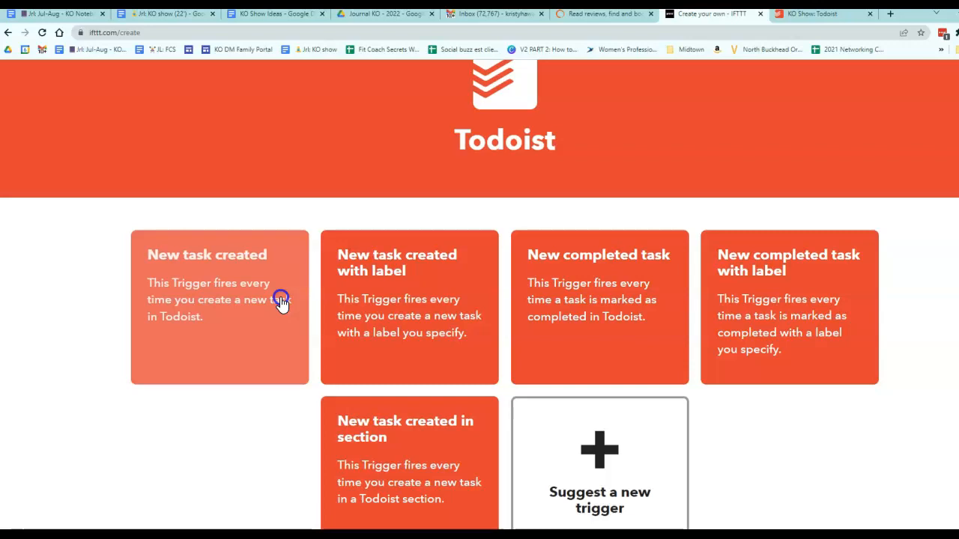
scroll(570, 370, "down", 1)
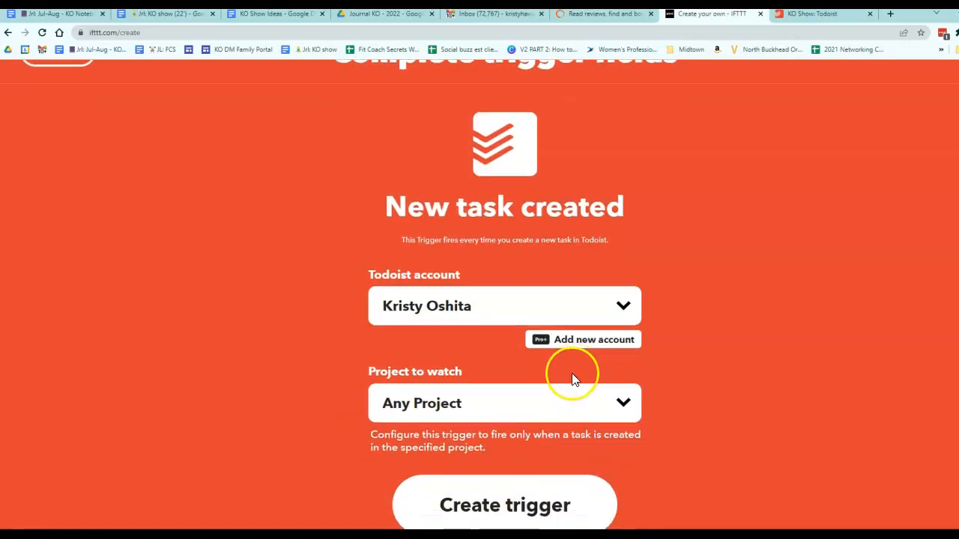
left_click(598, 399)
left_click(531, 282)
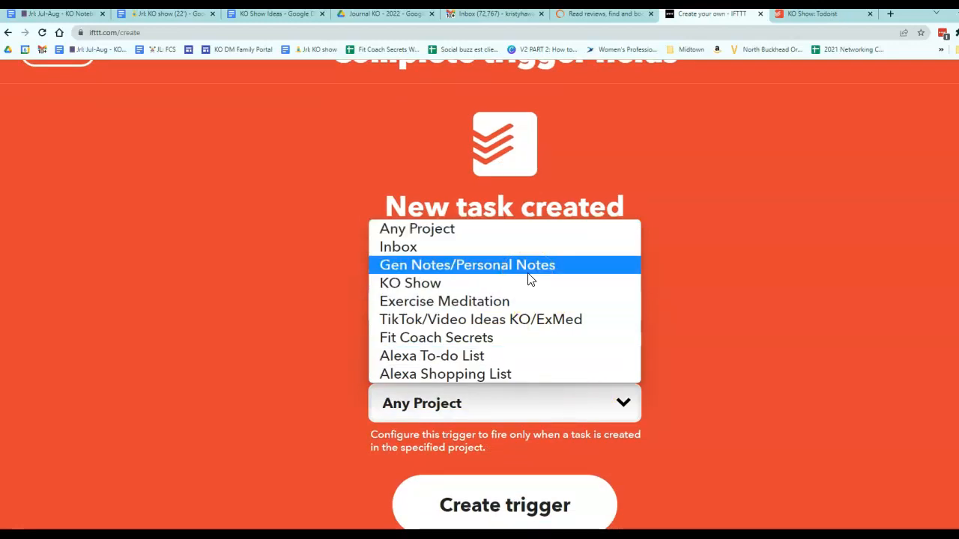
left_click(514, 303)
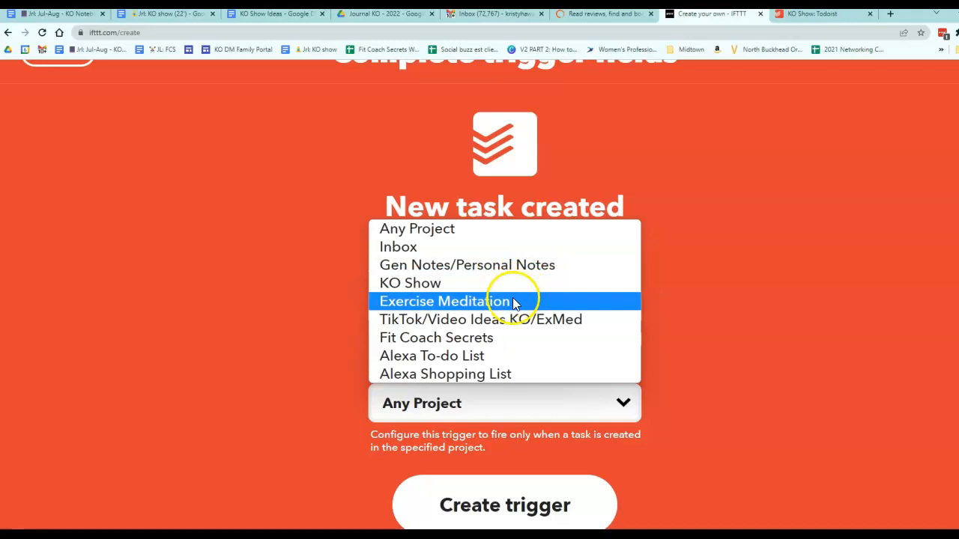
left_click(535, 507)
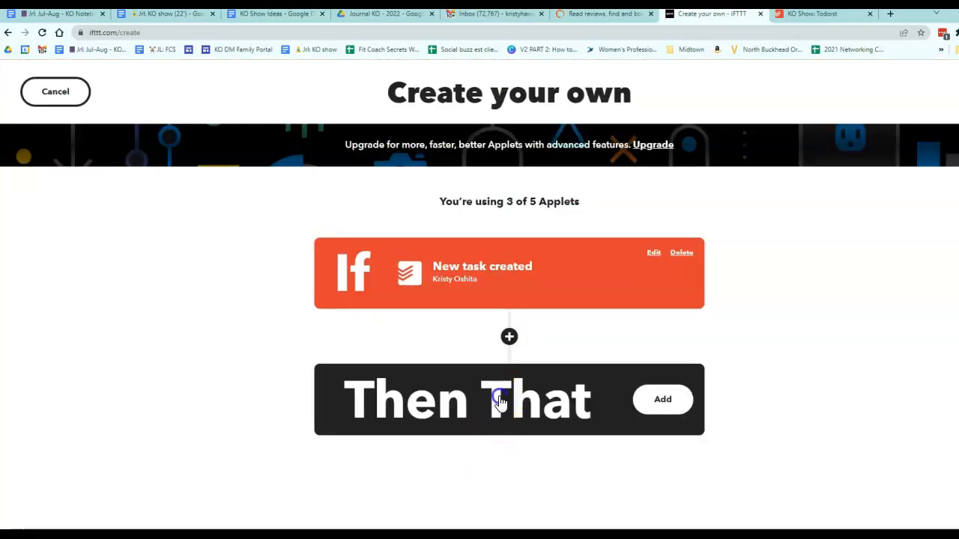
Step: Add a Google Docs Append to a document action and connect the Google account to it
left_click(495, 398)
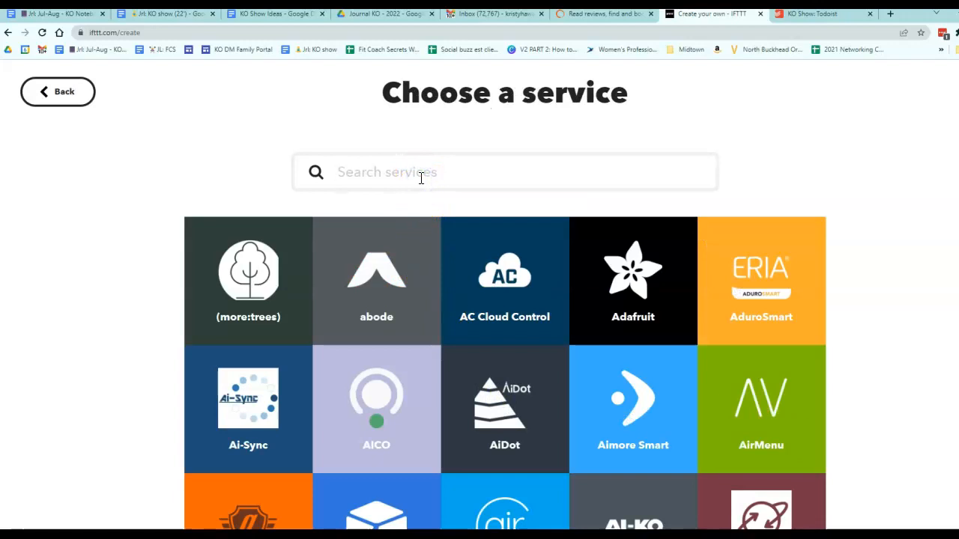
type("google")
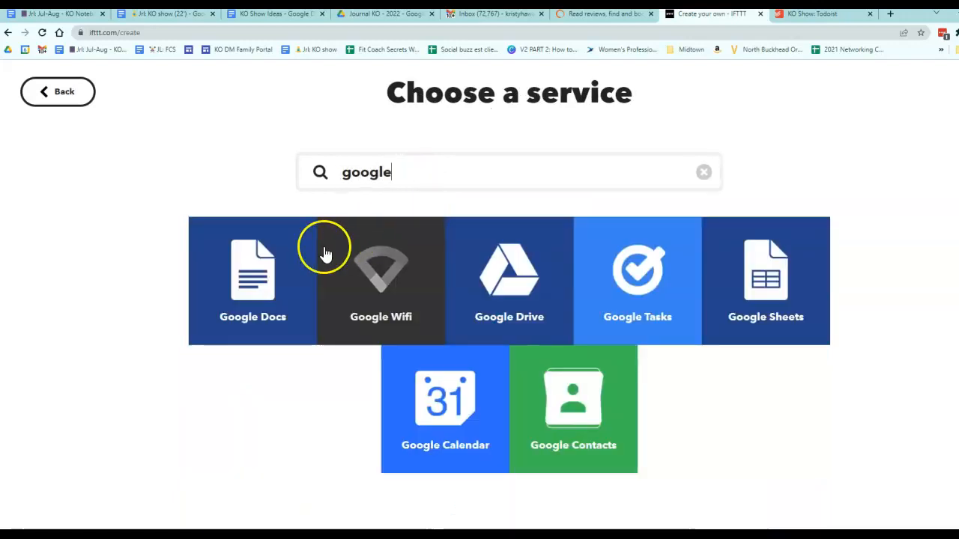
left_click(252, 274)
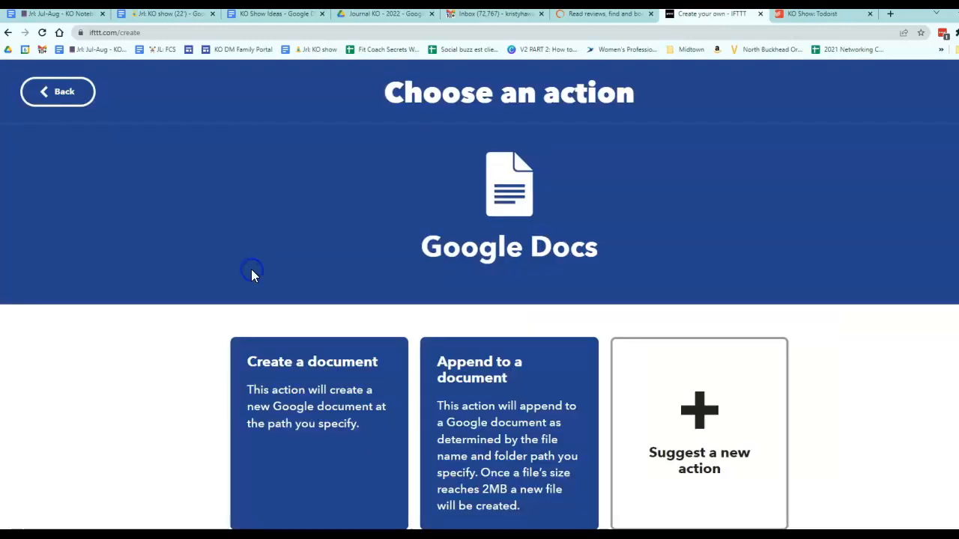
left_click(500, 438)
left_click(501, 436)
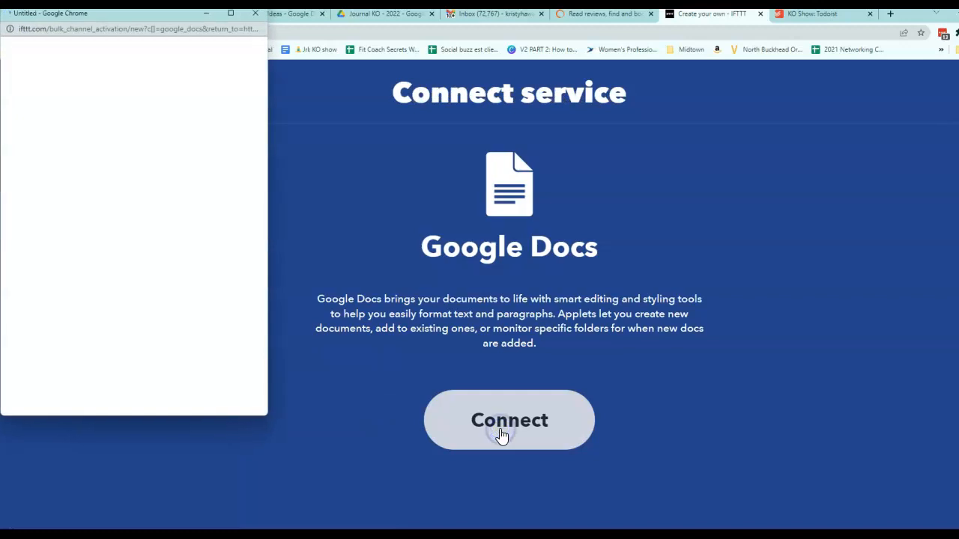
left_click(143, 178)
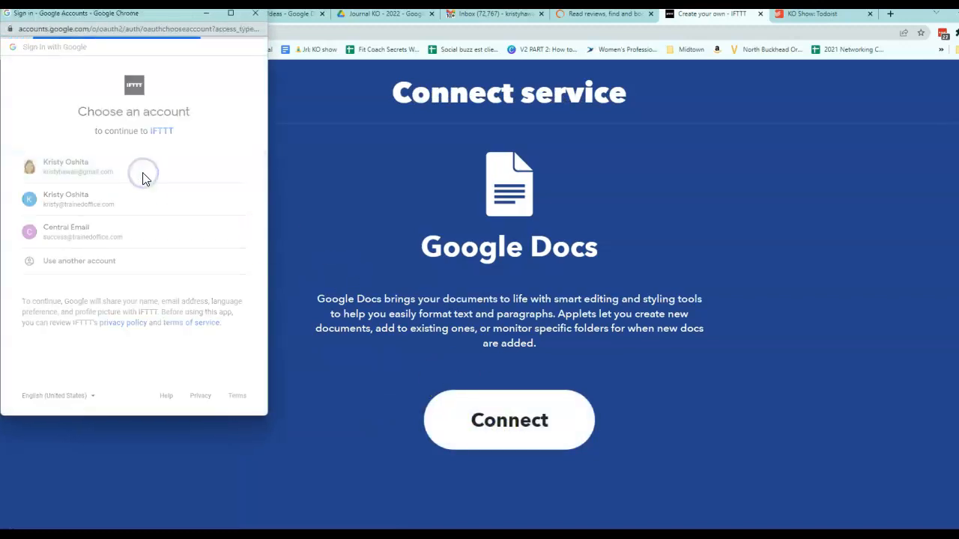
left_click(170, 388)
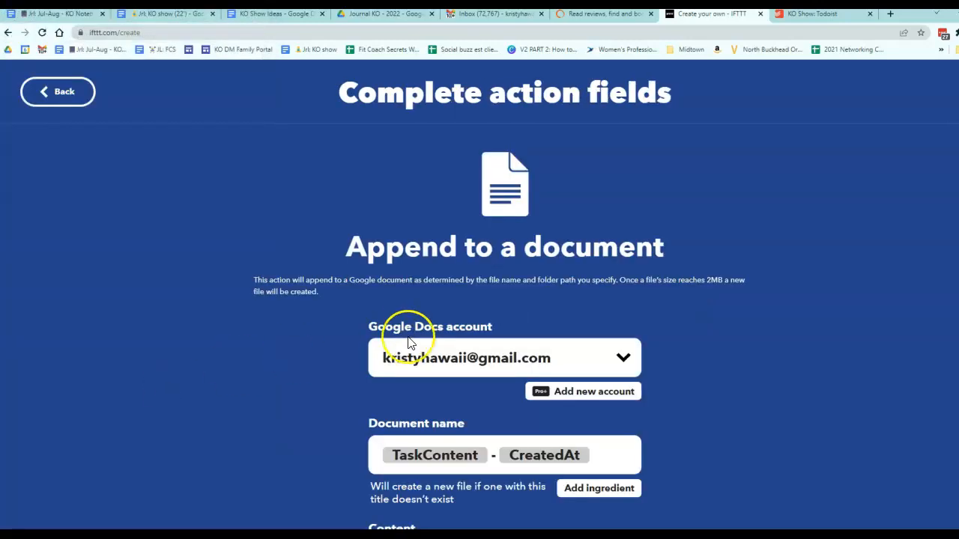
Step: Review the append action's Document name, Content and Drive folder path fields
scroll(407, 340, "down", 3)
left_click(552, 240)
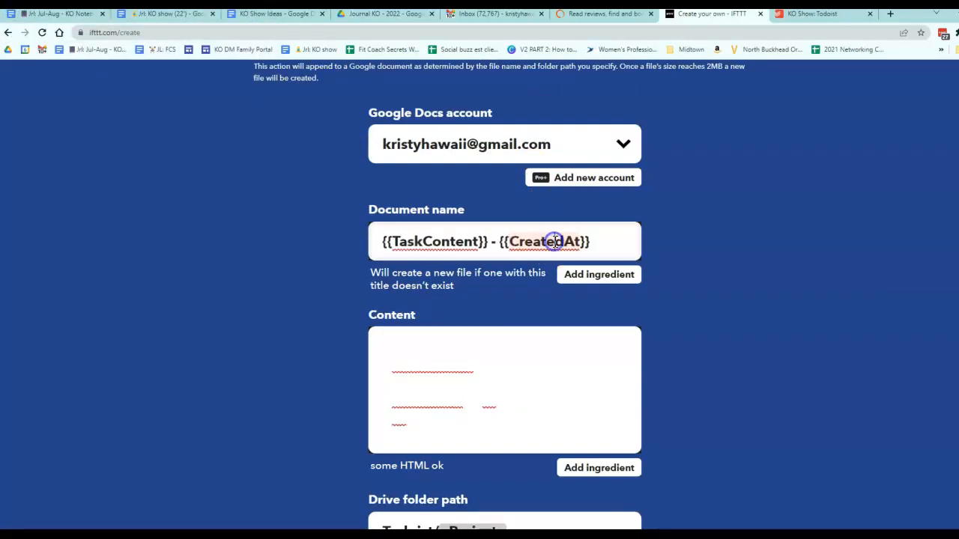
left_click(482, 338)
scroll(609, 381, "down", 3)
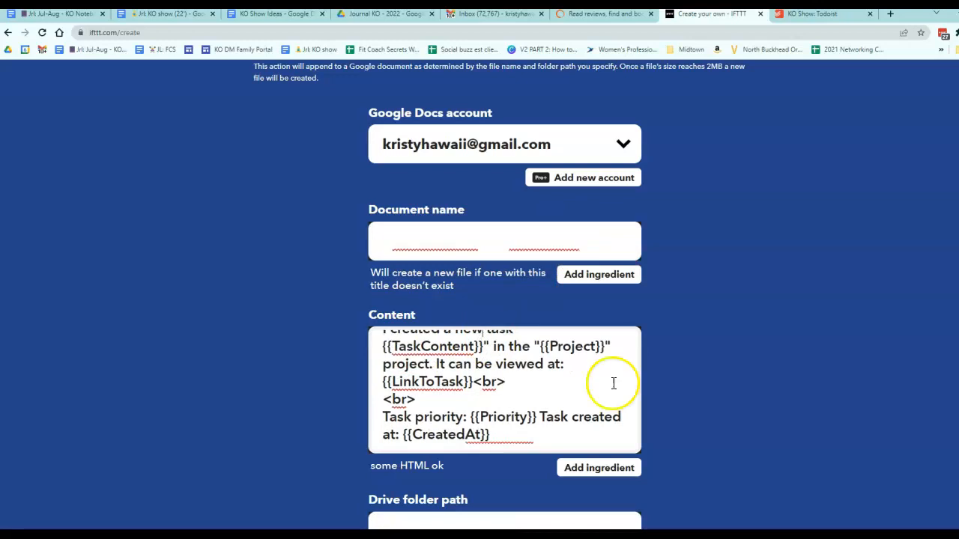
left_click(625, 400)
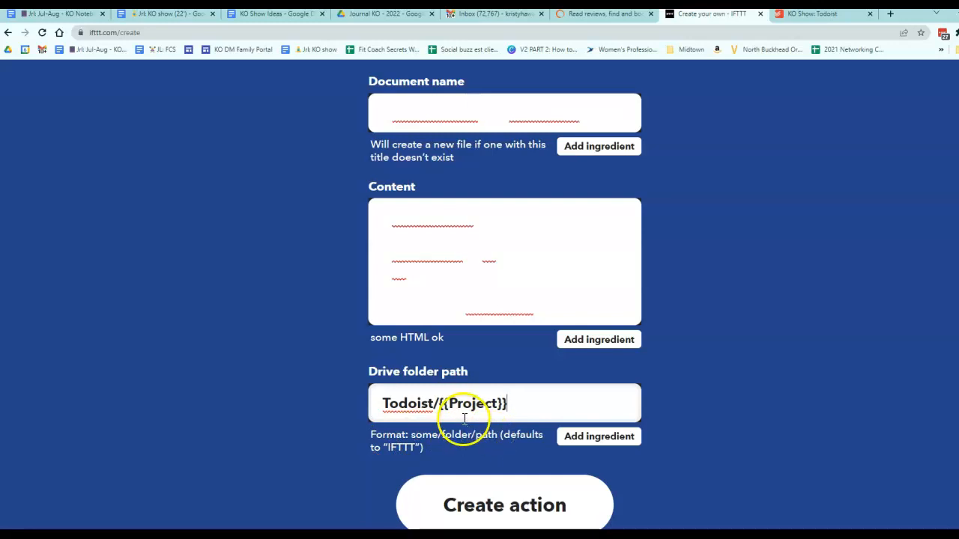
left_click_drag(378, 403, 517, 397)
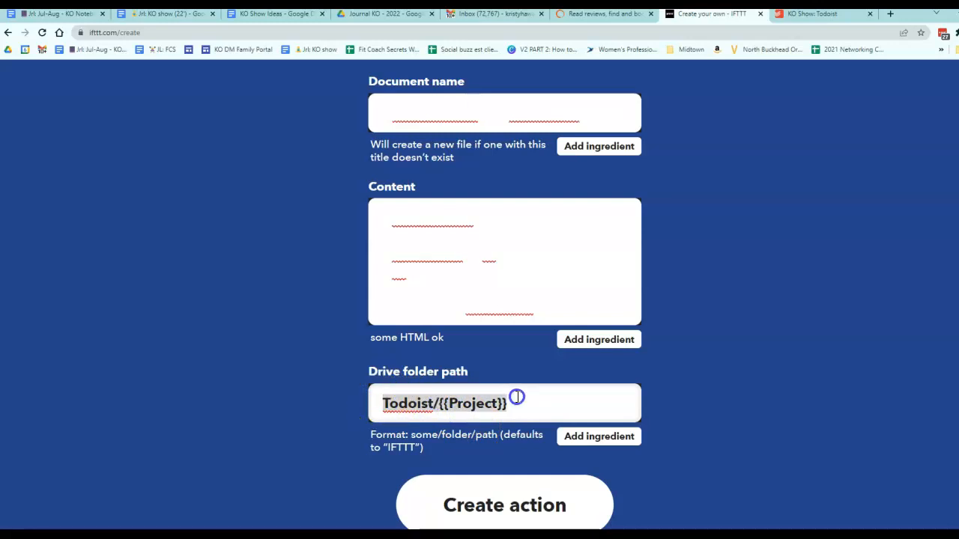
scroll(517, 397, "up", 4)
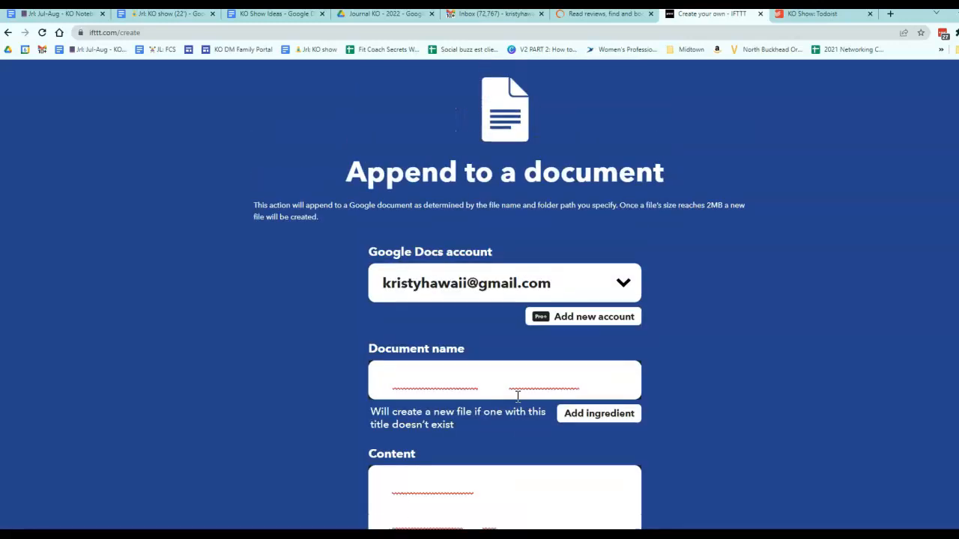
scroll(456, 461, "down", 3)
double_click(449, 306)
scroll(449, 306, "down", 1)
scroll(464, 306, "up", 3)
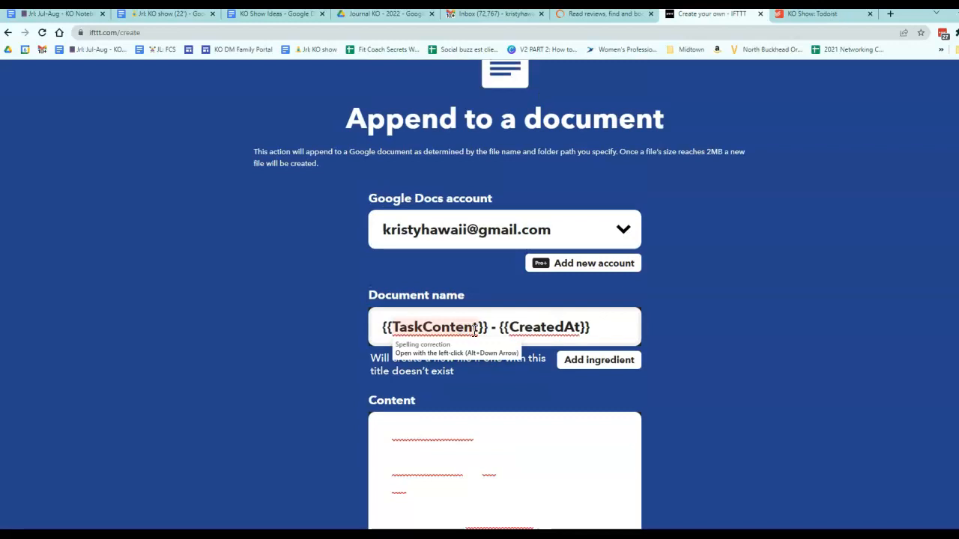
scroll(474, 330, "down", 3)
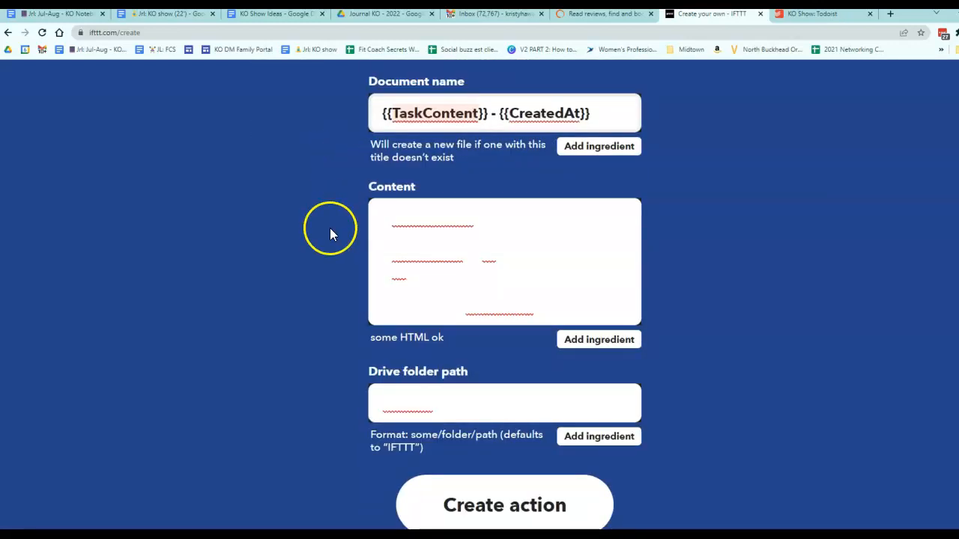
left_click(492, 401)
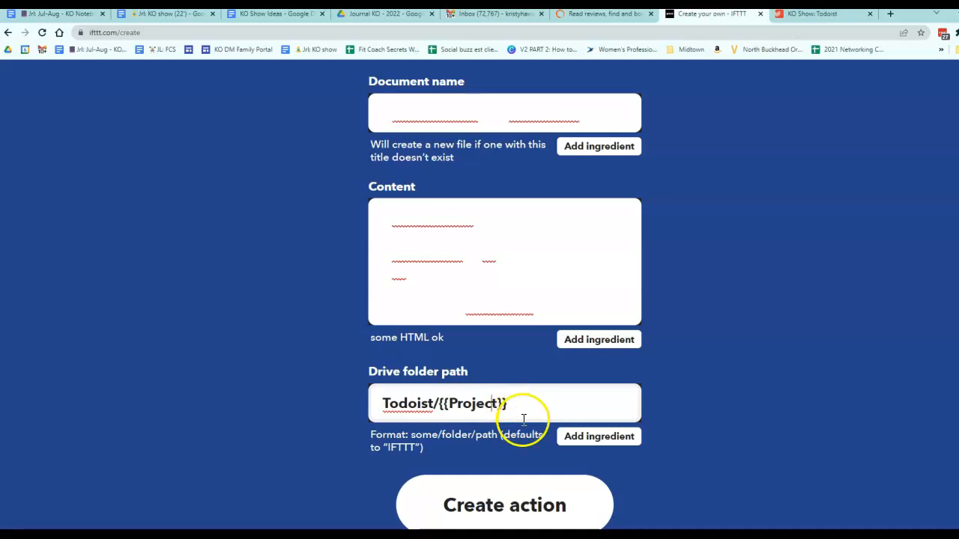
triple_click(458, 433)
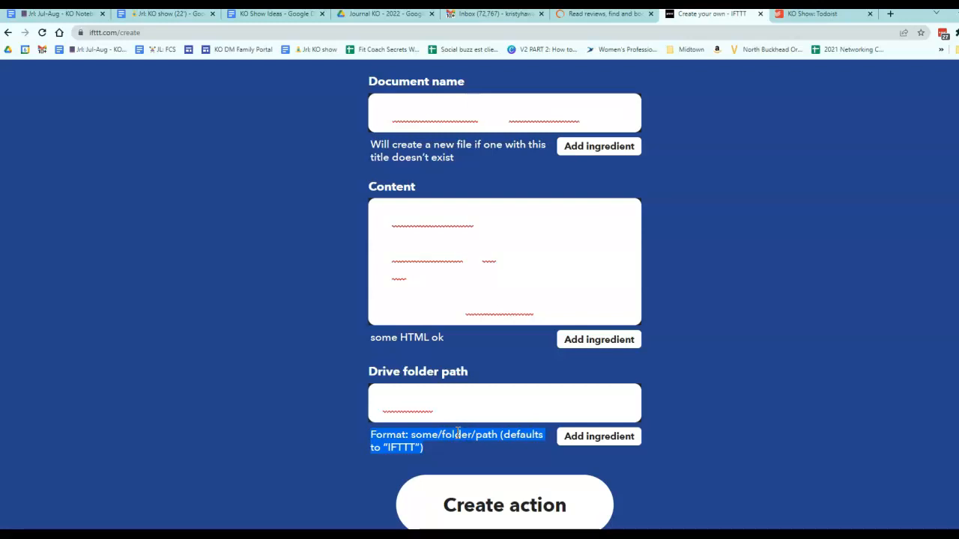
left_click(449, 433)
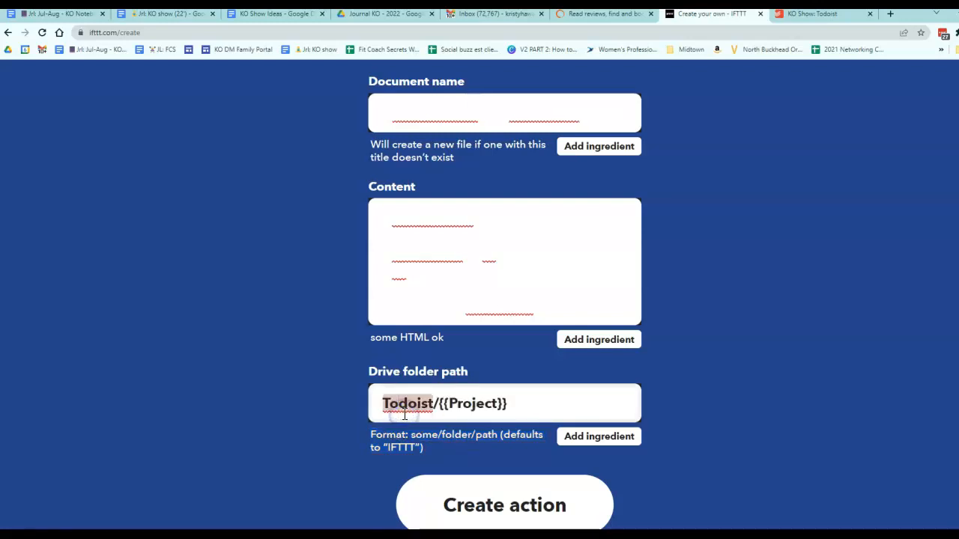
Step: Clear the Drive folder path field of the append action
left_click(528, 400)
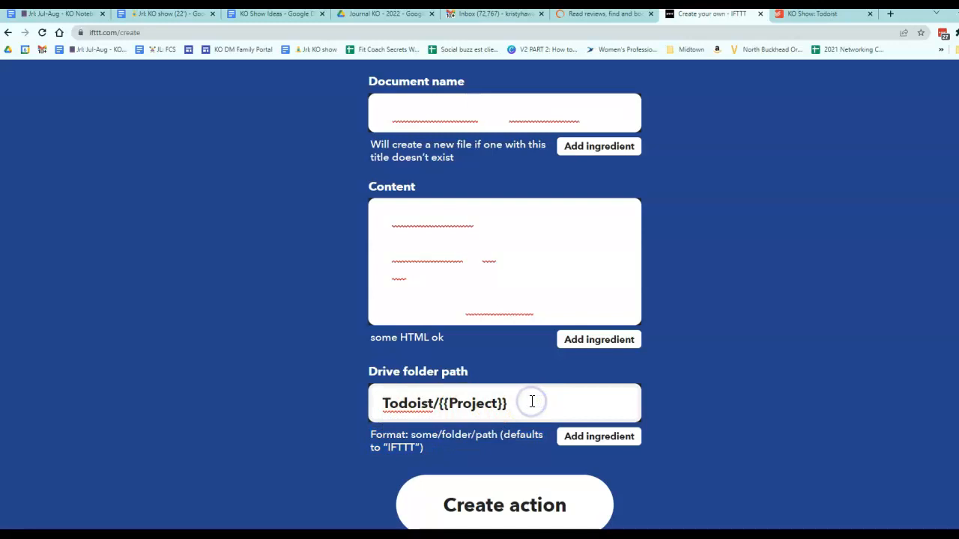
left_click(485, 402)
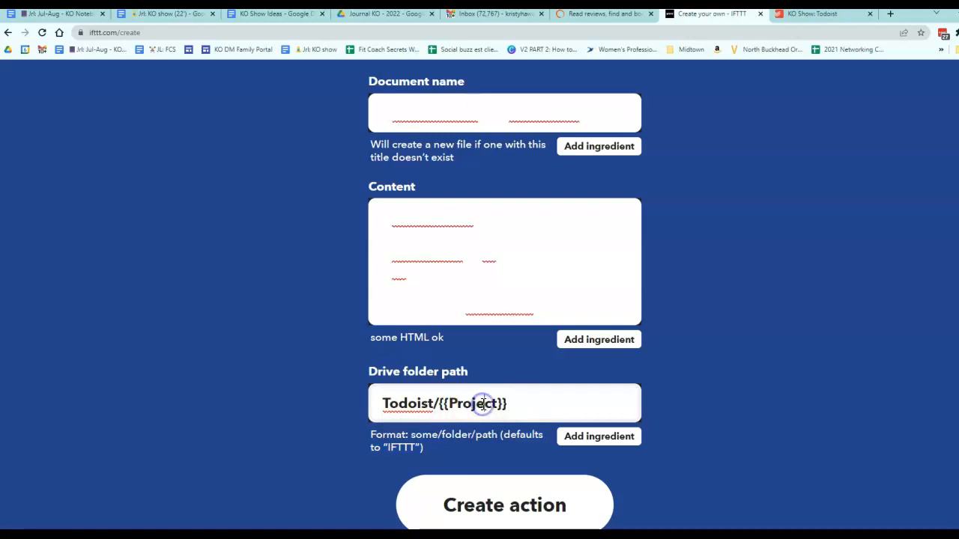
scroll(484, 405, "up", 5)
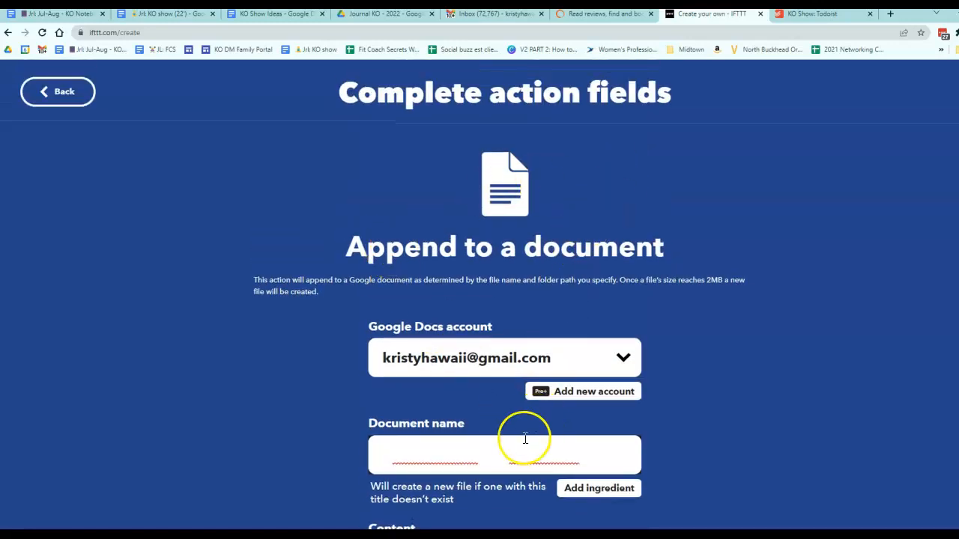
scroll(522, 442, "down", 1)
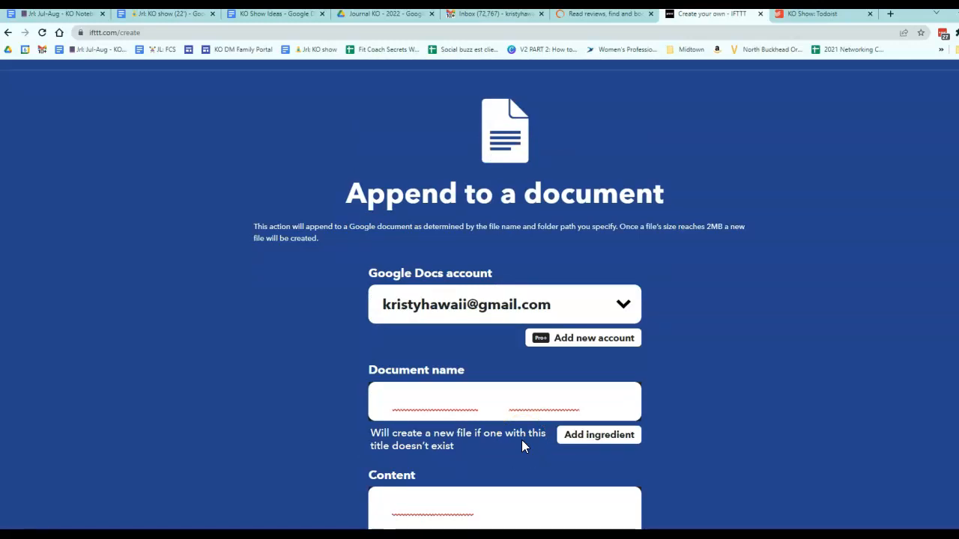
left_click(510, 424)
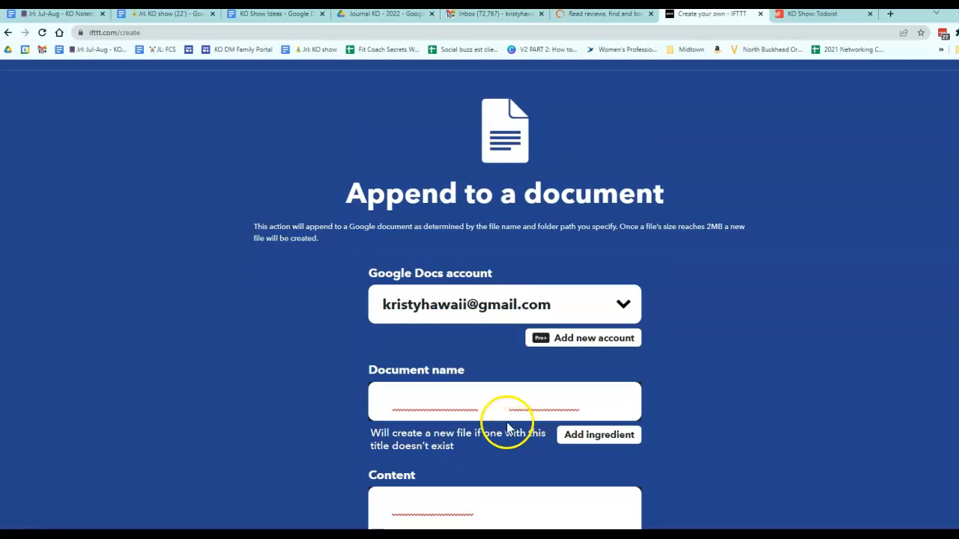
left_click(835, 17)
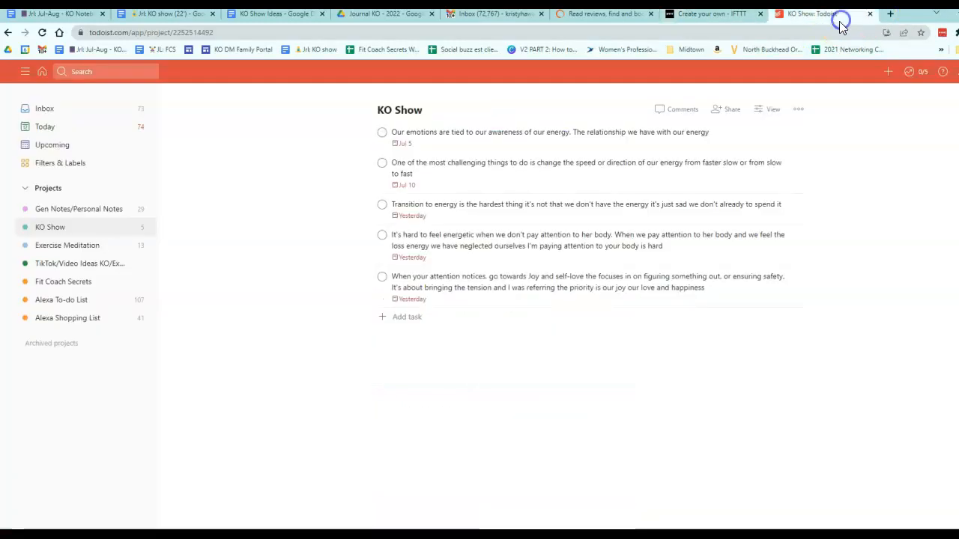
left_click(702, 15)
scroll(621, 321, "down", 4)
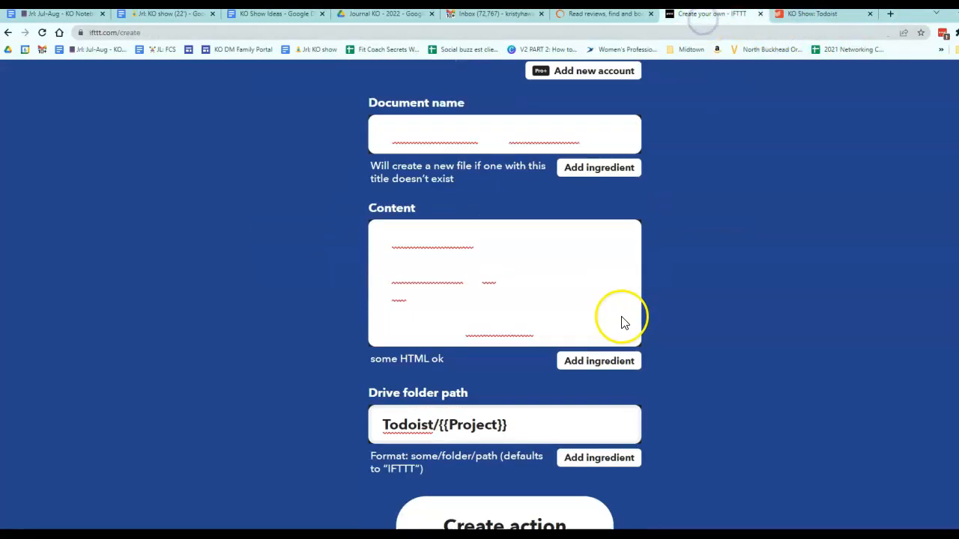
left_click_drag(514, 403, 352, 416)
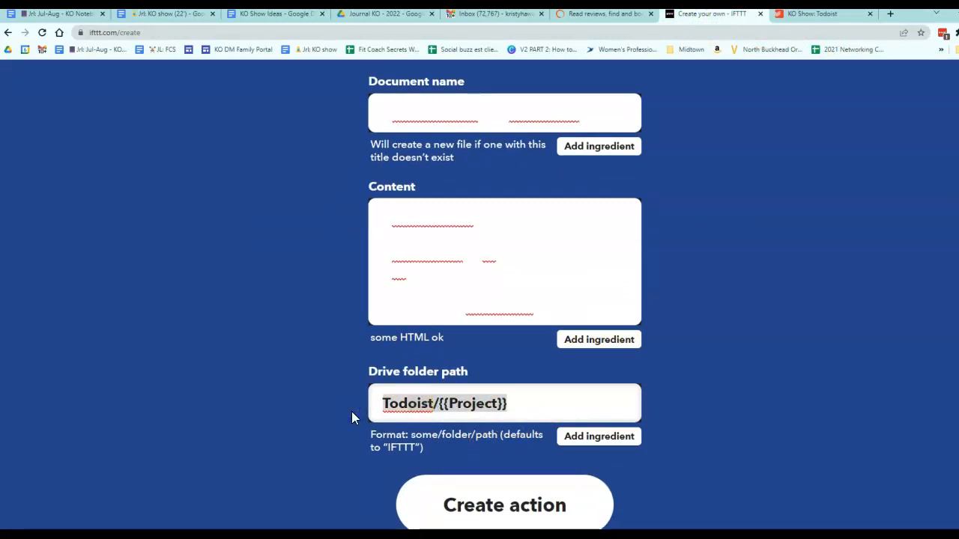
key("BackSpace")
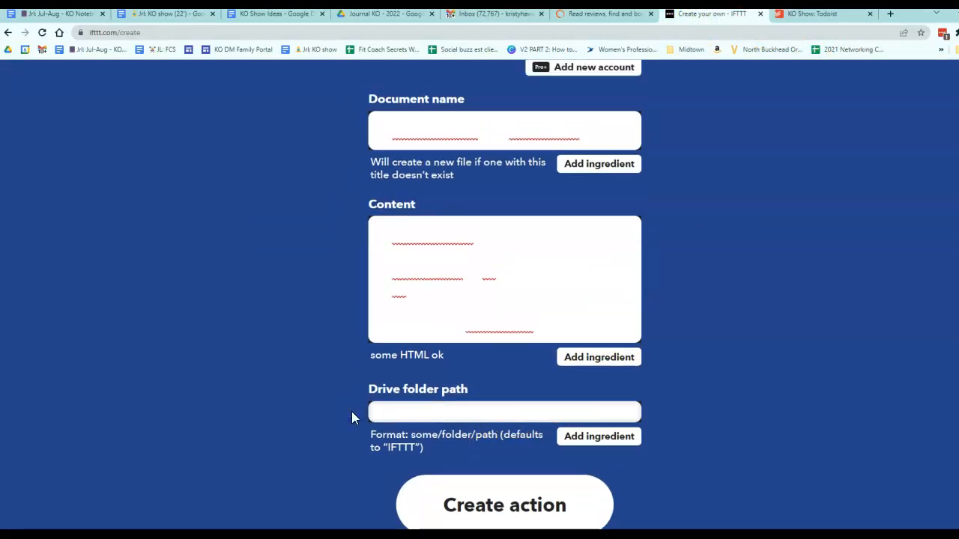
Step: In Google Drive, open the KO Notebook folder's Rename dialog and copy its name
left_click(463, 129)
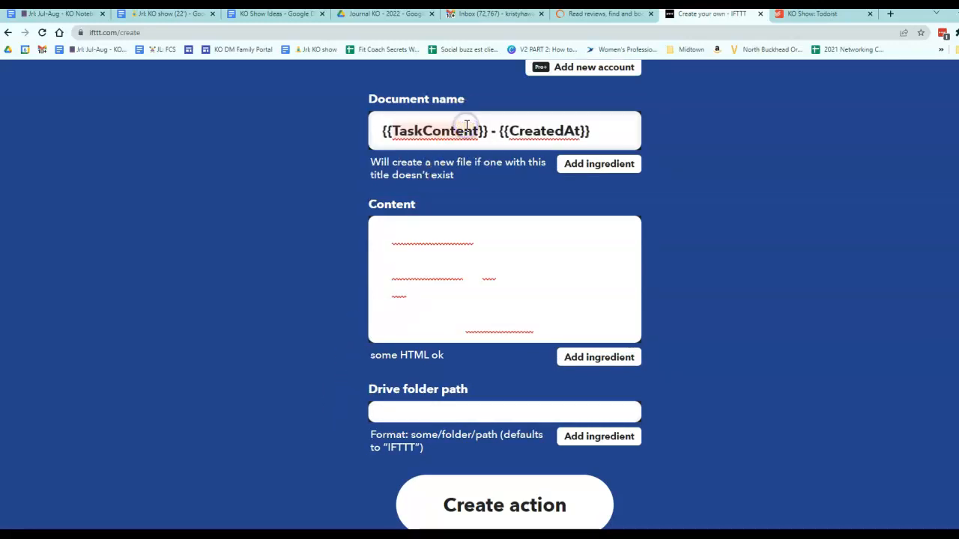
scroll(464, 131, "up", 2)
left_click(360, 277)
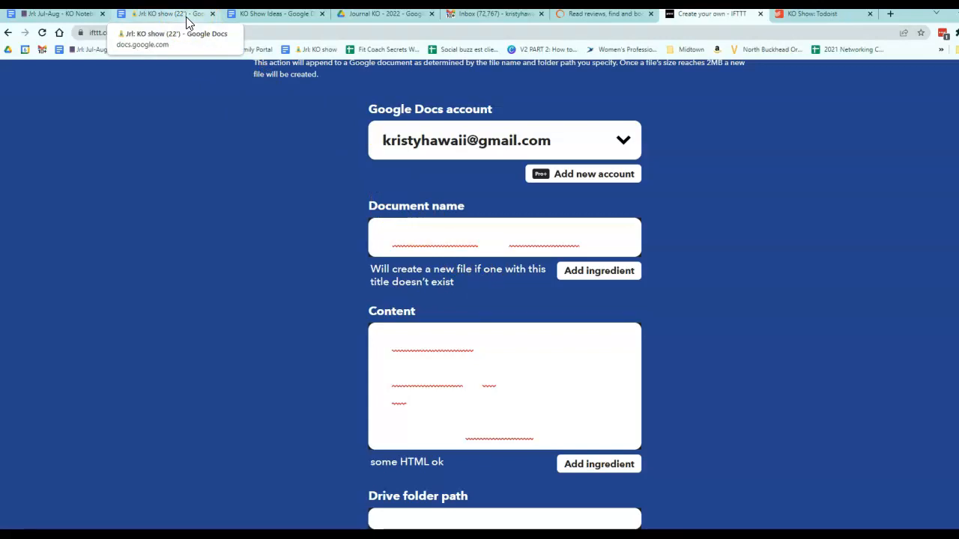
left_click(393, 15)
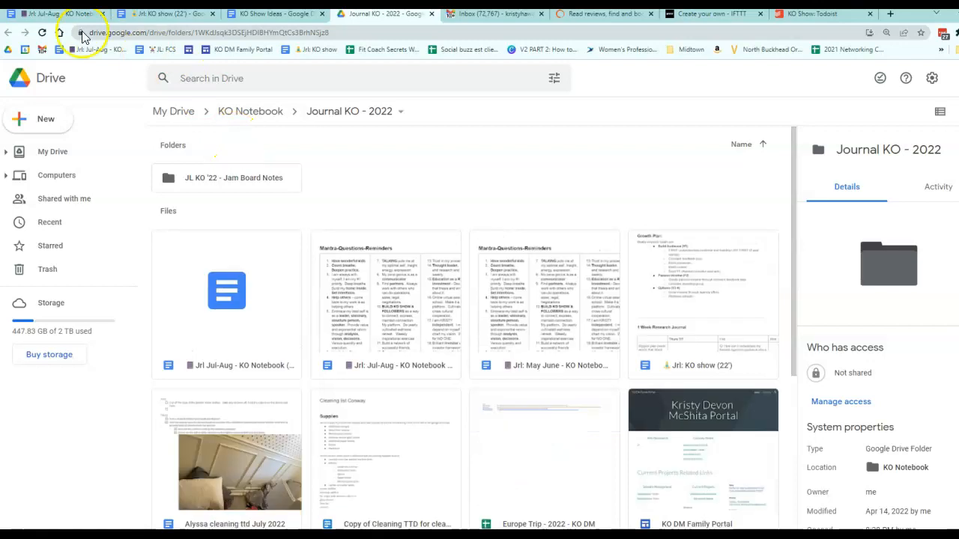
left_click(278, 112)
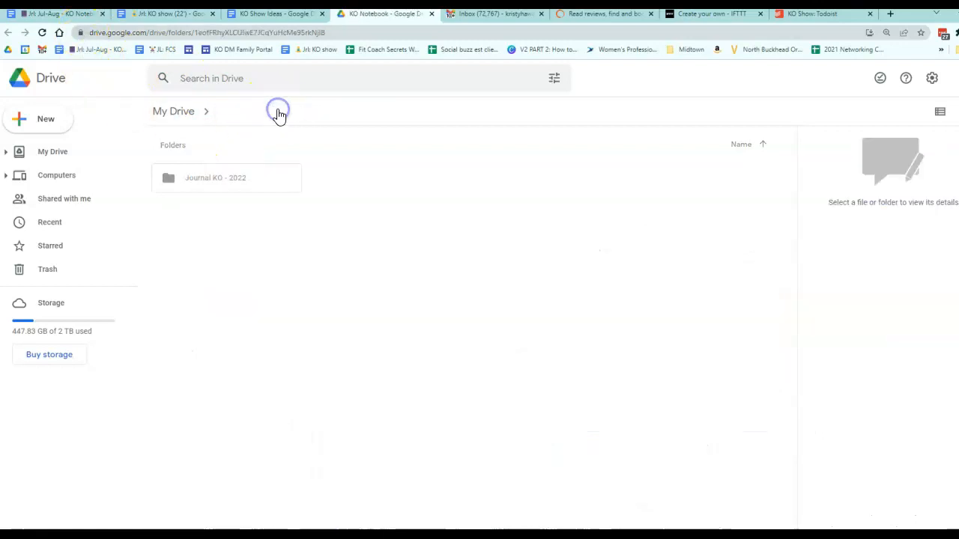
left_click(289, 114)
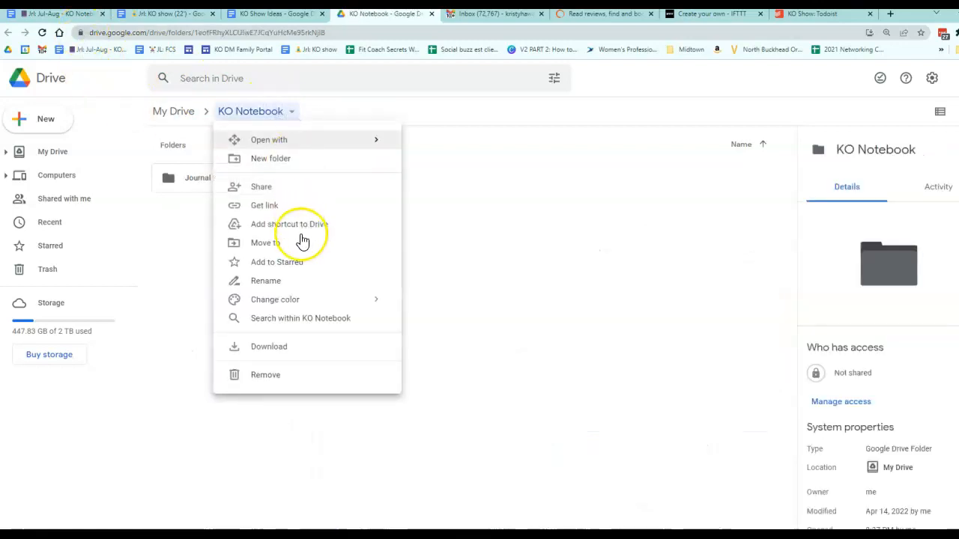
left_click(285, 284)
key("ctrl+c")
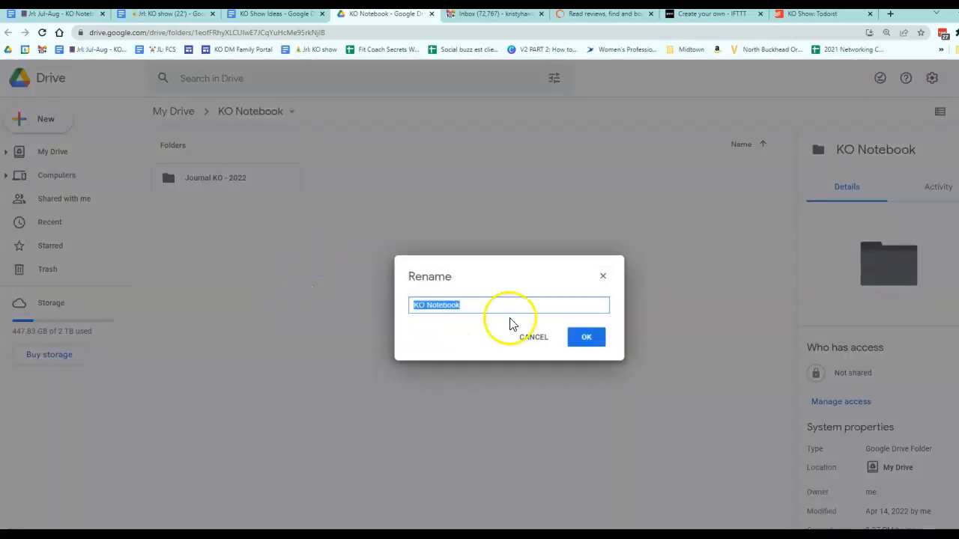
Step: Back in IFTTT, paste KO Notebook as the append action's Drive folder path
left_click(821, 15)
left_click(708, 15)
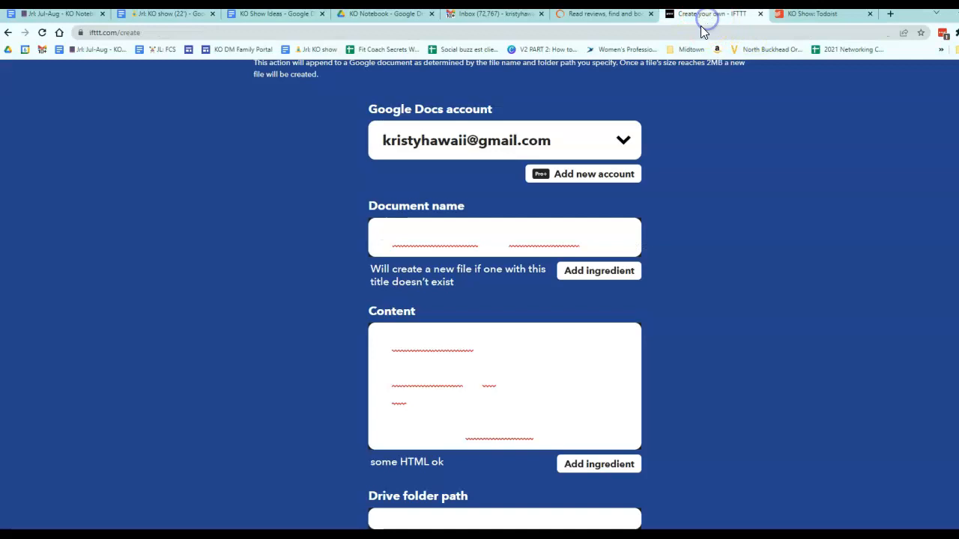
scroll(528, 337, "down", 2)
left_click(452, 413)
key("ctrl+v")
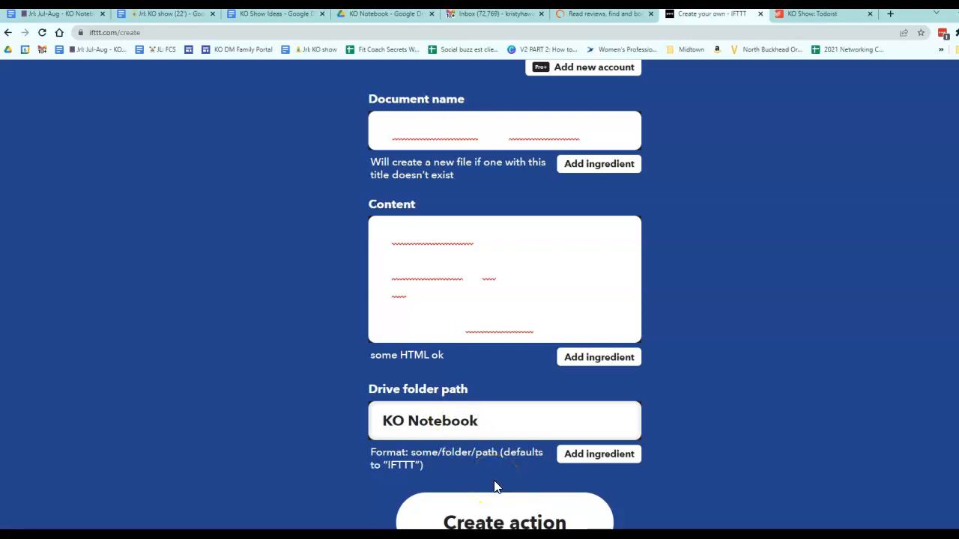
Step: Create the action and finish the applet with notifications when it runs switched on
left_click(533, 520)
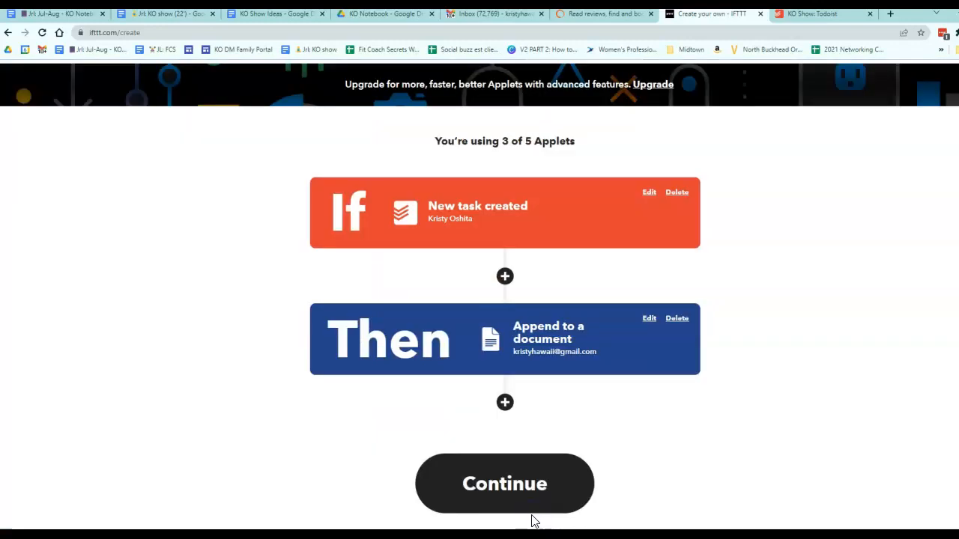
left_click(531, 482)
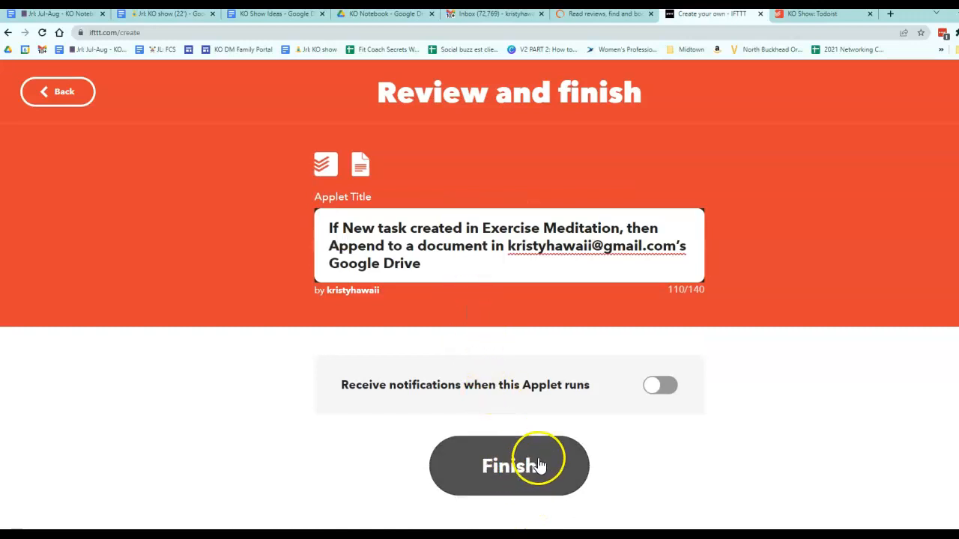
left_click(667, 387)
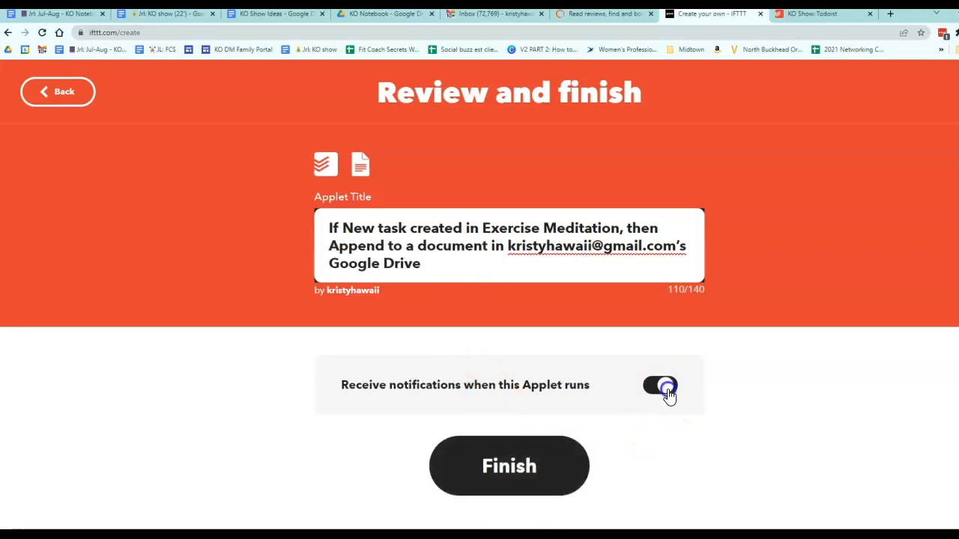
left_click(512, 464)
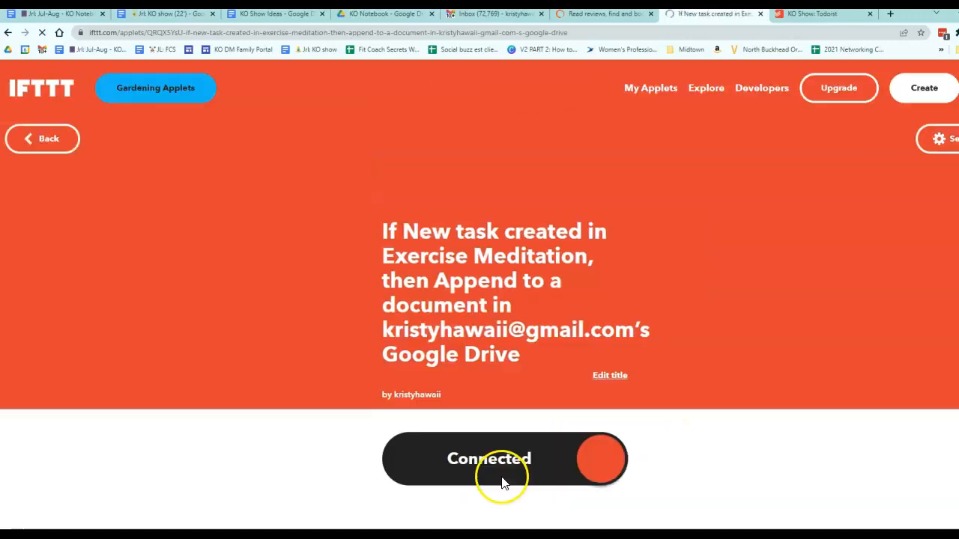
scroll(487, 472, "down", 4)
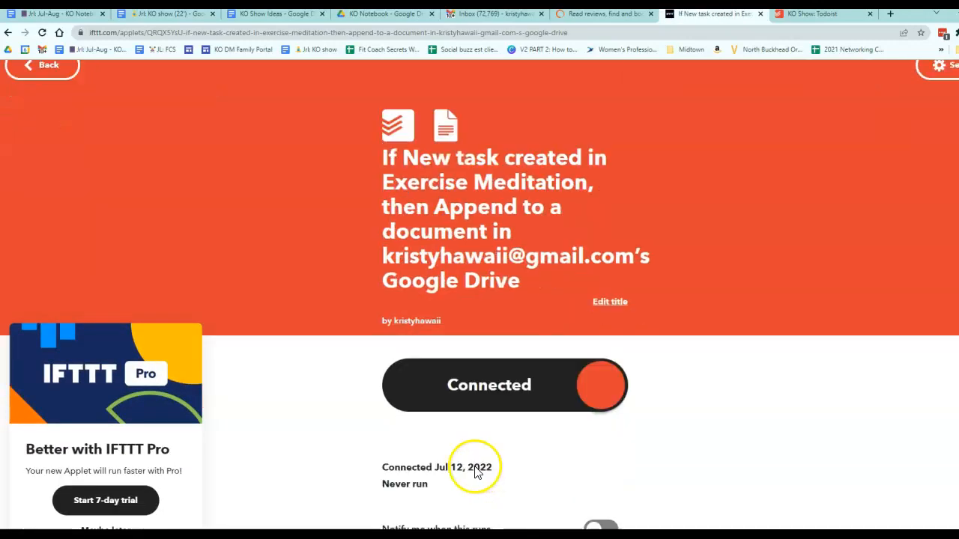
scroll(474, 471, "up", 4)
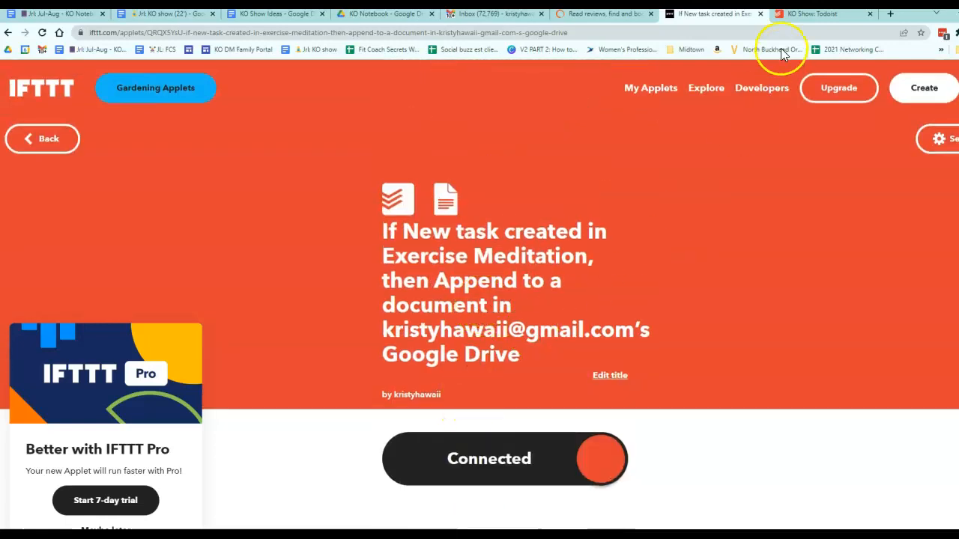
Step: In Todoist, add a task named test test jul12 to the Exercise Meditation project
left_click(785, 14)
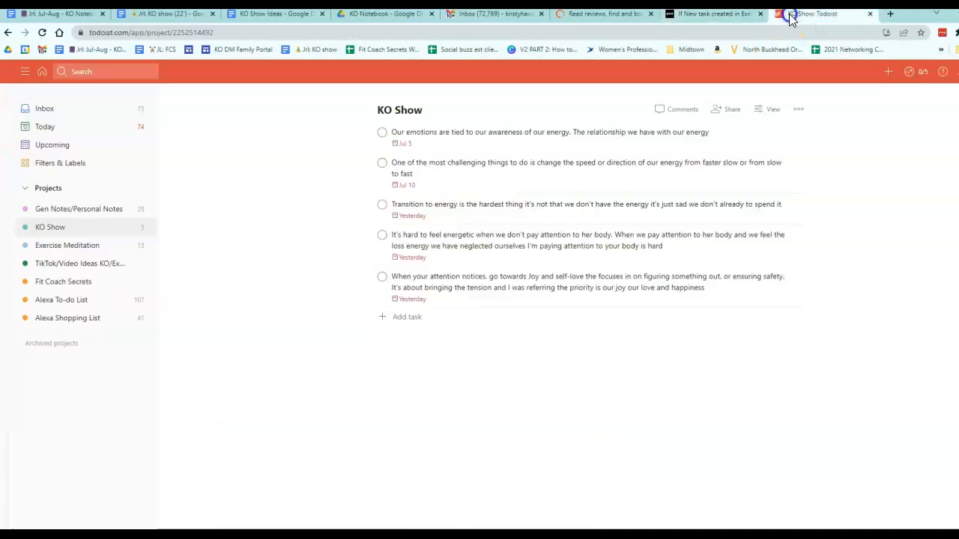
left_click(120, 247)
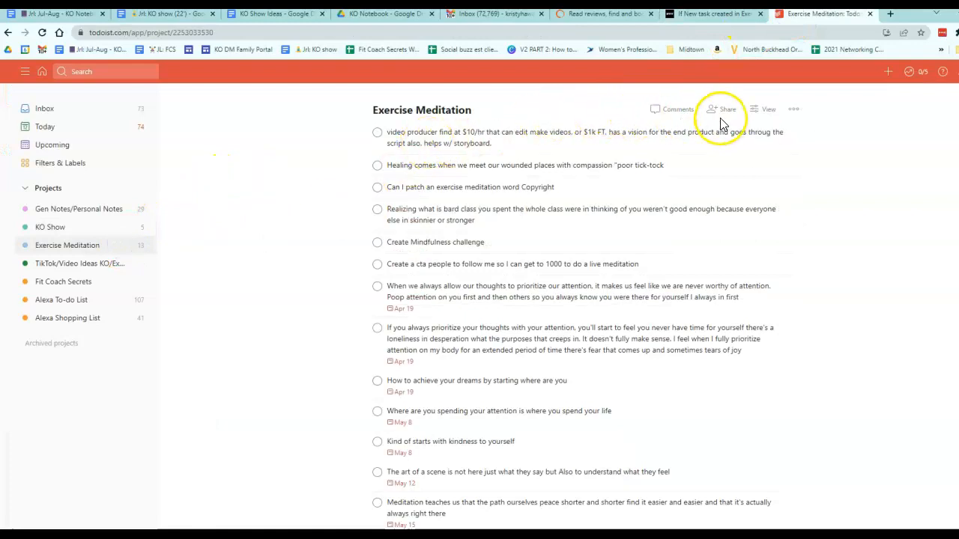
scroll(525, 225, "down", 2)
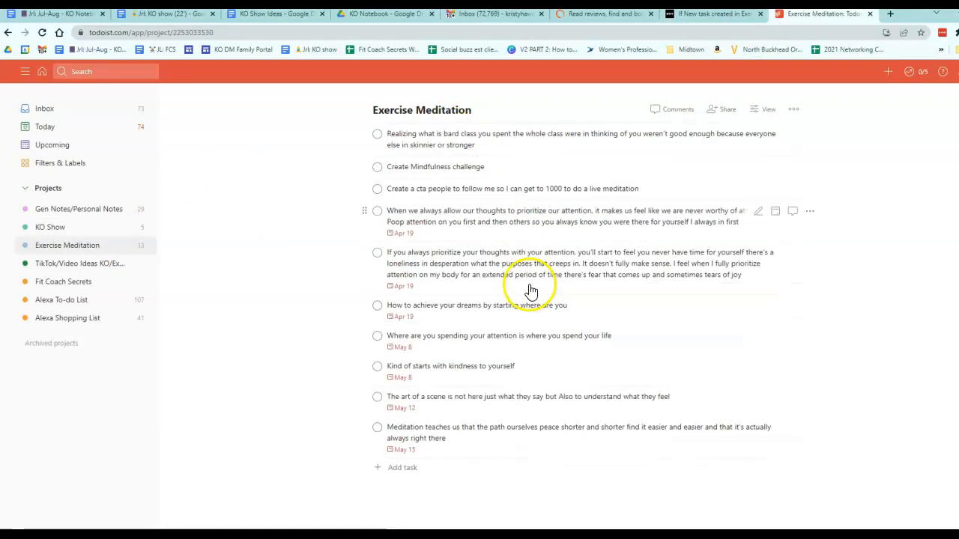
left_click(404, 460)
type("test test jal12")
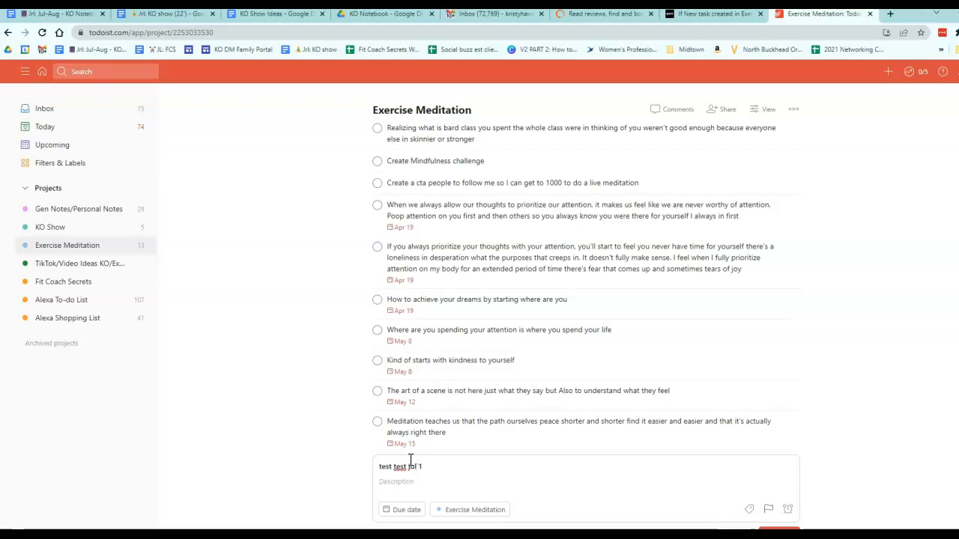
scroll(649, 396, "down", 2)
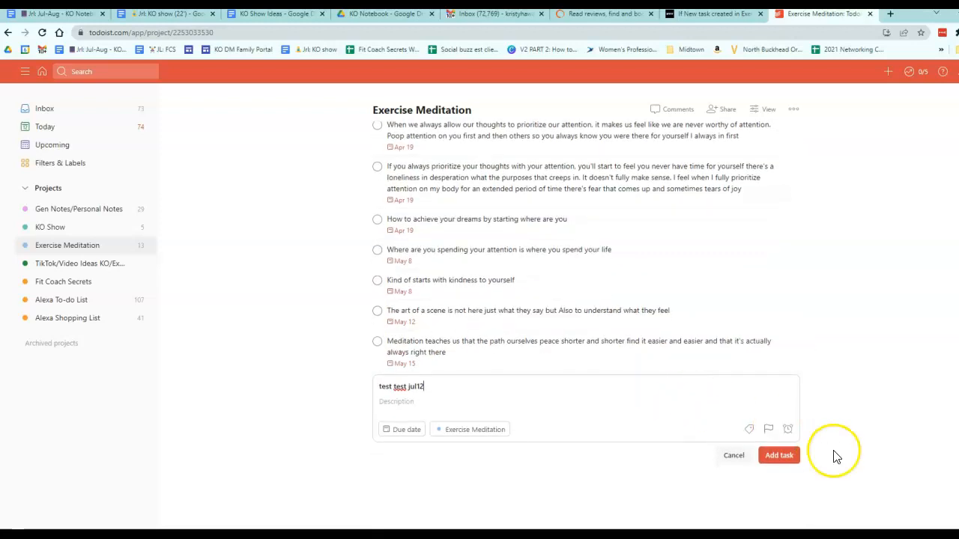
left_click(781, 464)
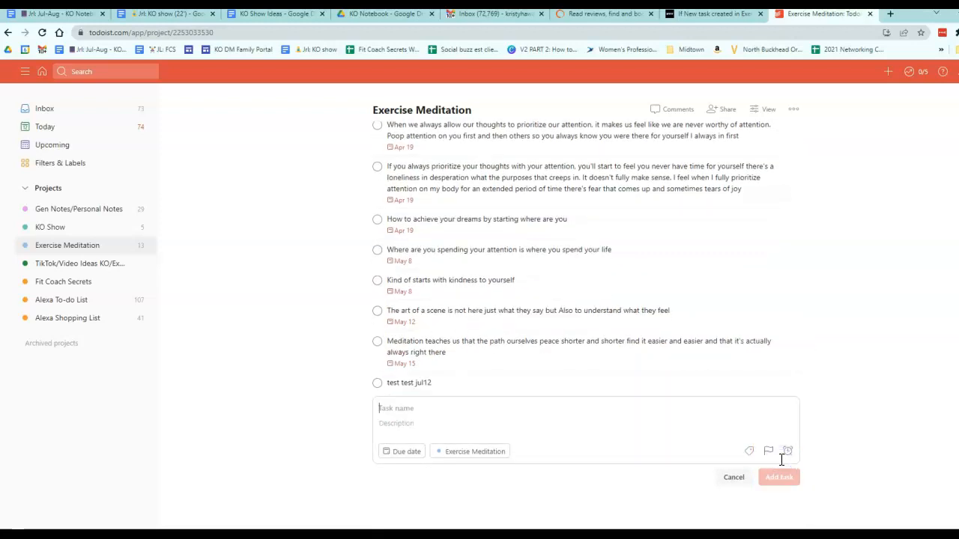
left_click(776, 474)
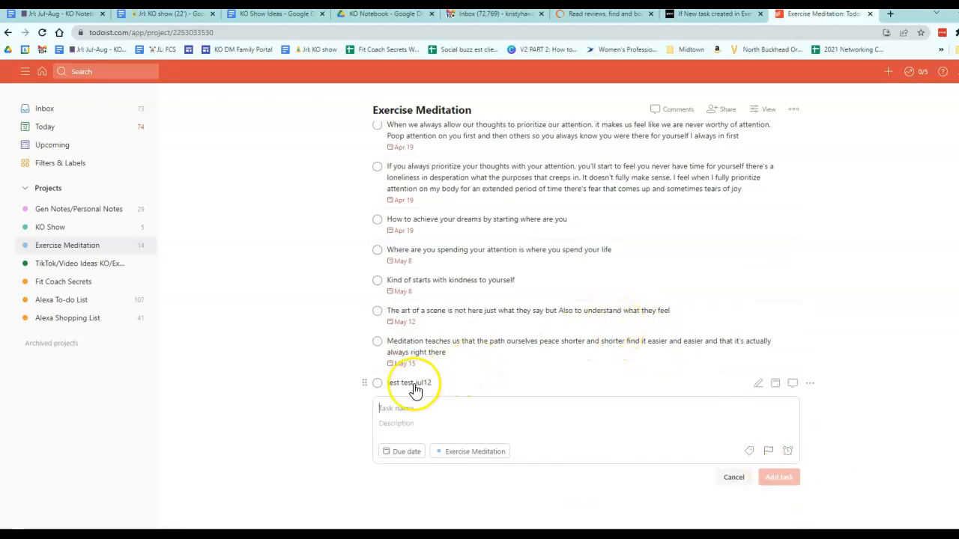
Step: Return to the new IFTTT applet page and check its connection and run status
scroll(434, 293, "up", 3)
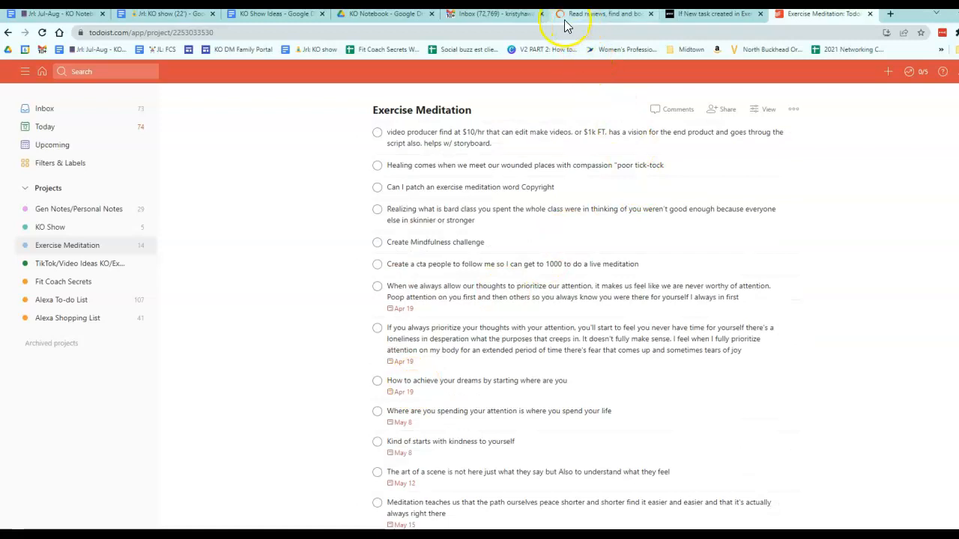
left_click(674, 18)
scroll(625, 235, "down", 6)
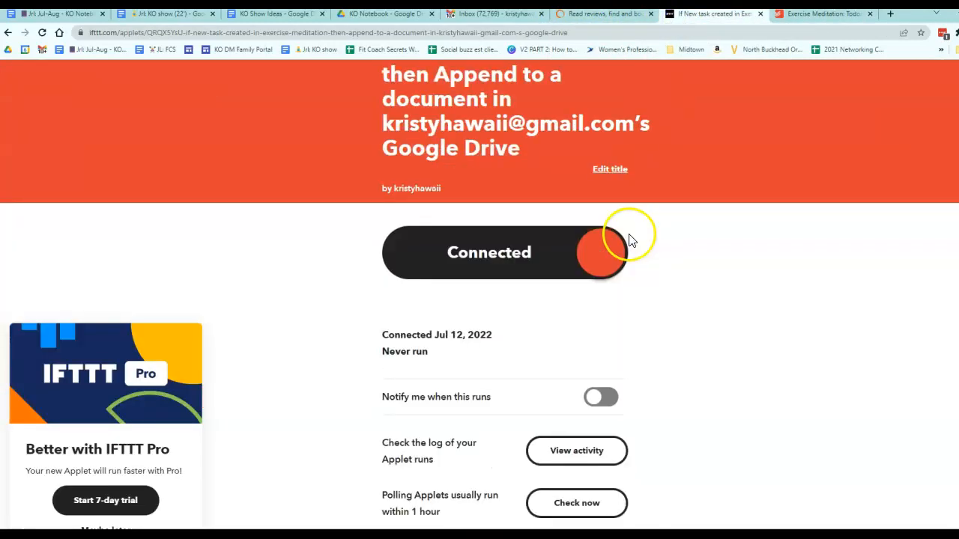